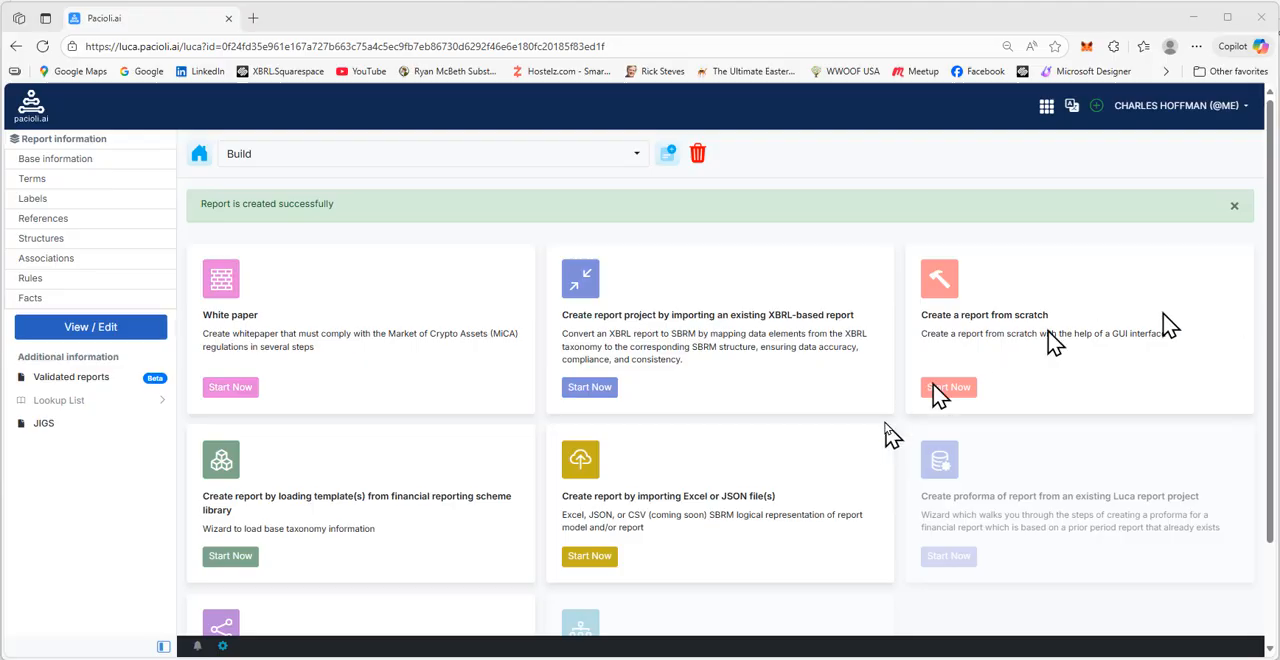
Start creating the report from financial reporting scheme templates and load the MINI (2025) scheme
left_click(1234, 208)
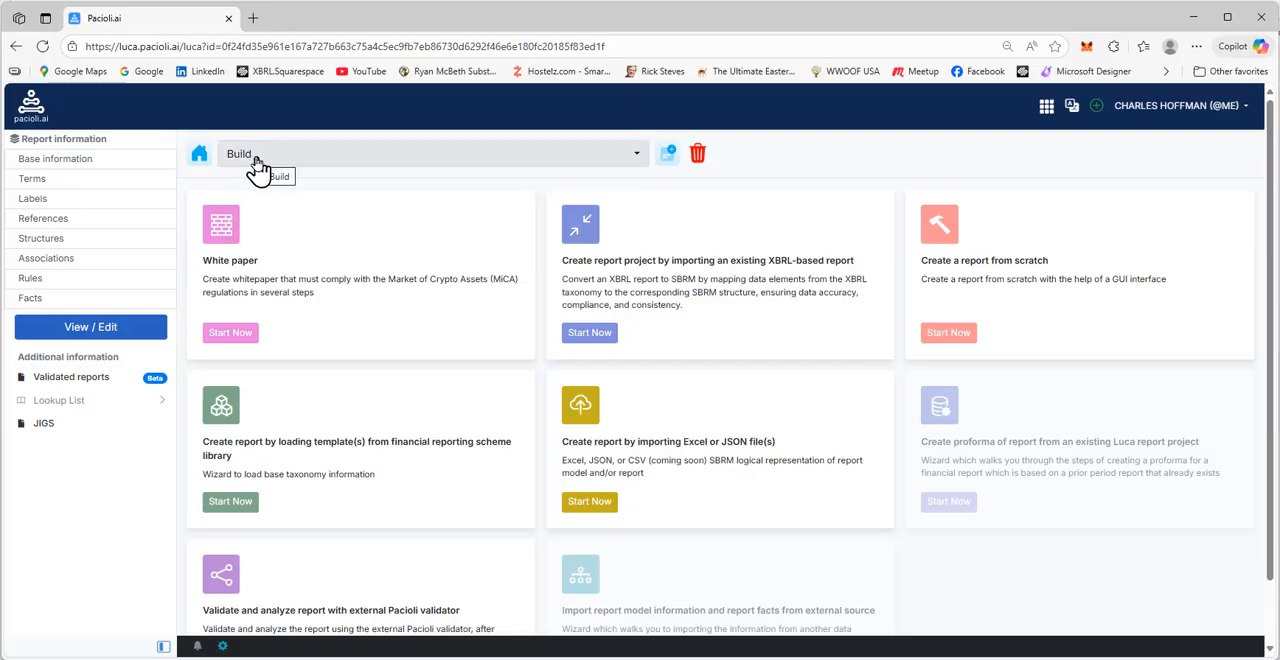
left_click(229, 503)
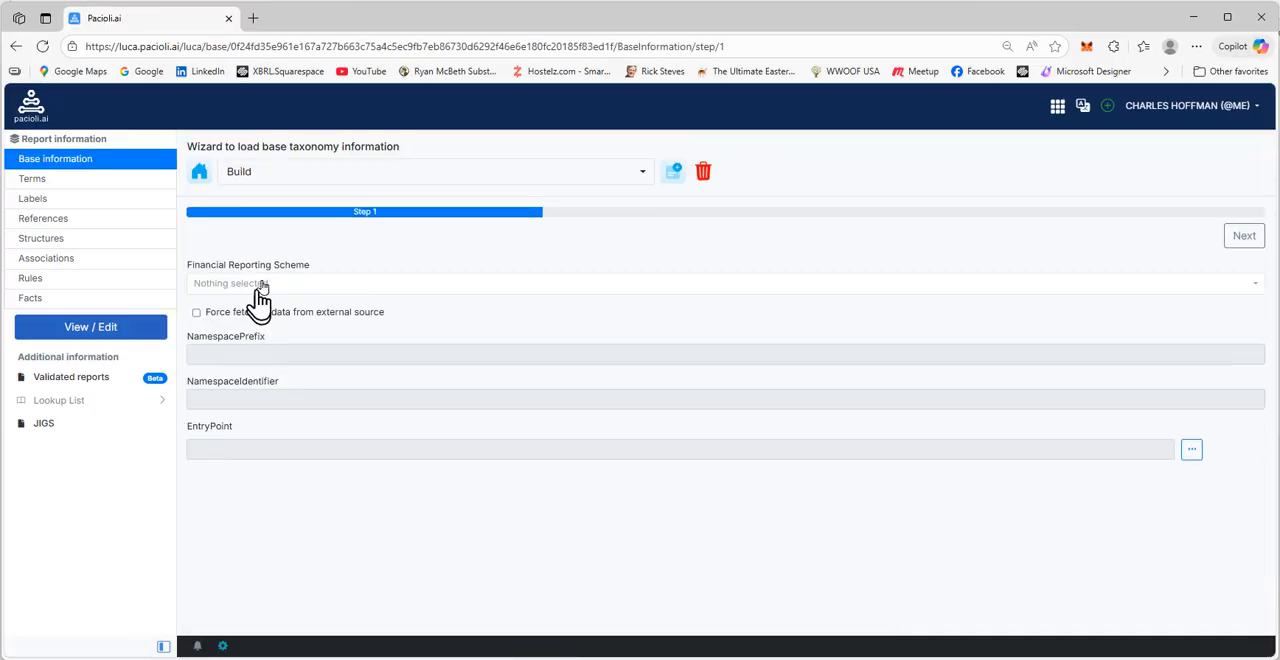
left_click(264, 288)
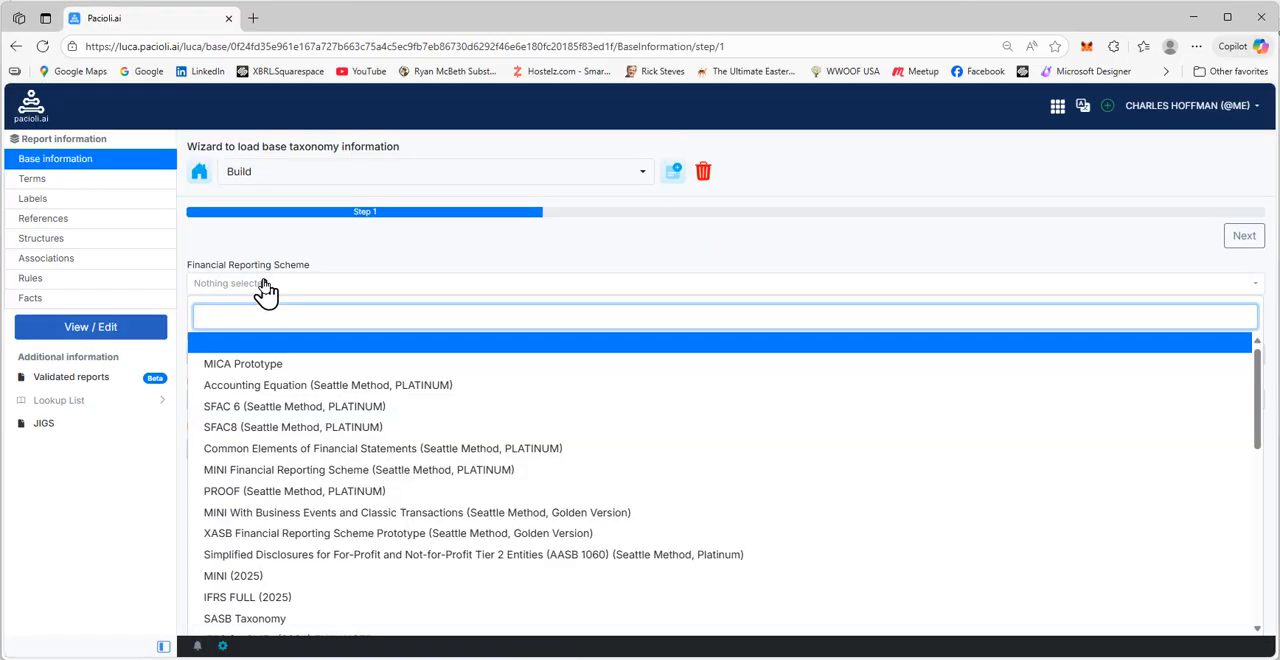
type("MINI")
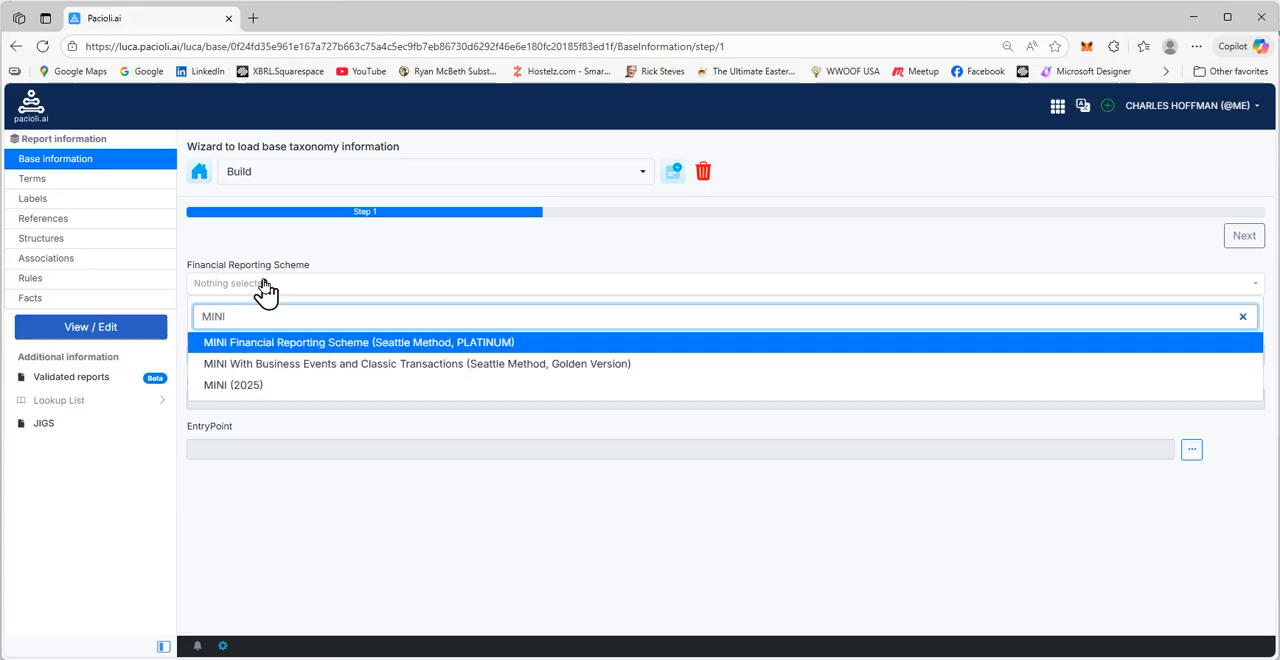
left_click(247, 387)
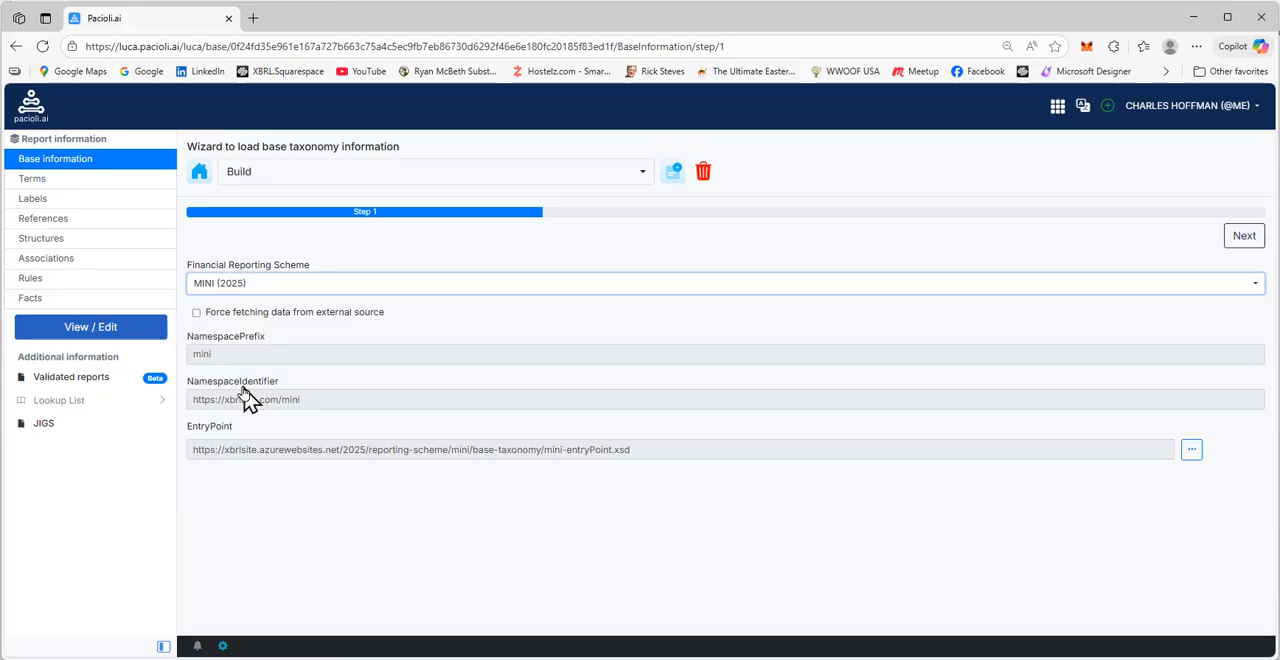
left_click(1244, 244)
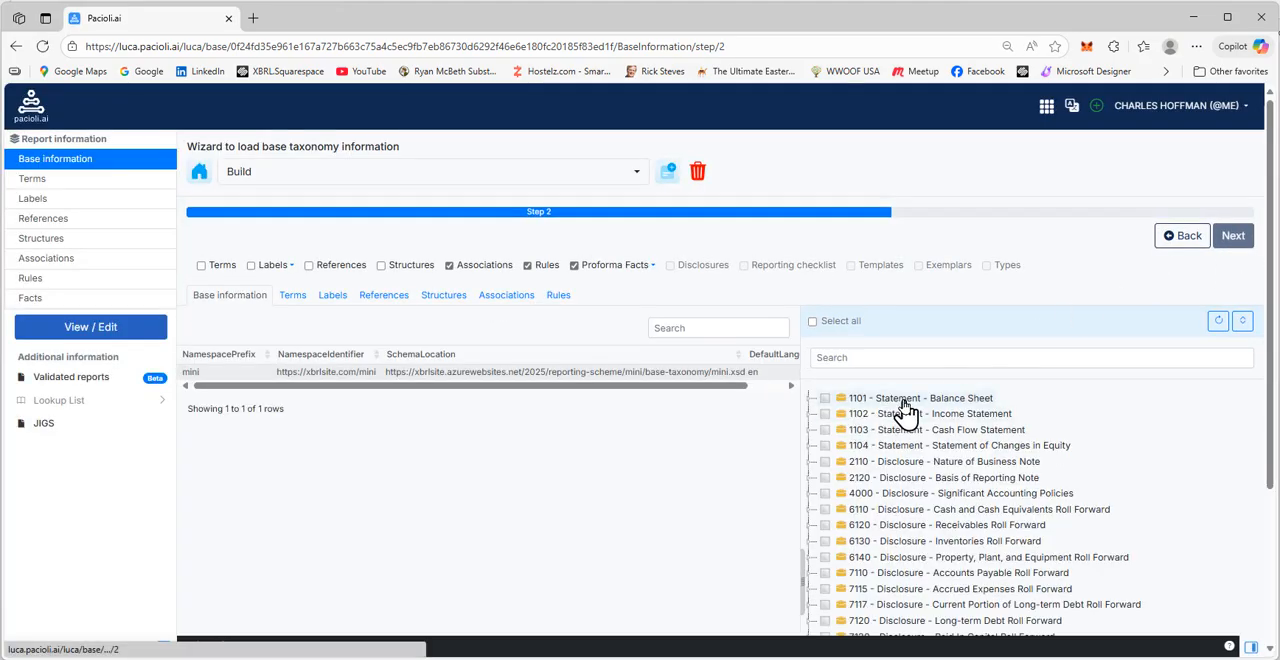
Select the complete 1101 - Statement - Balance Sheet network, review its expanded line items and import it into the report
left_click(903, 400)
right_click(903, 402)
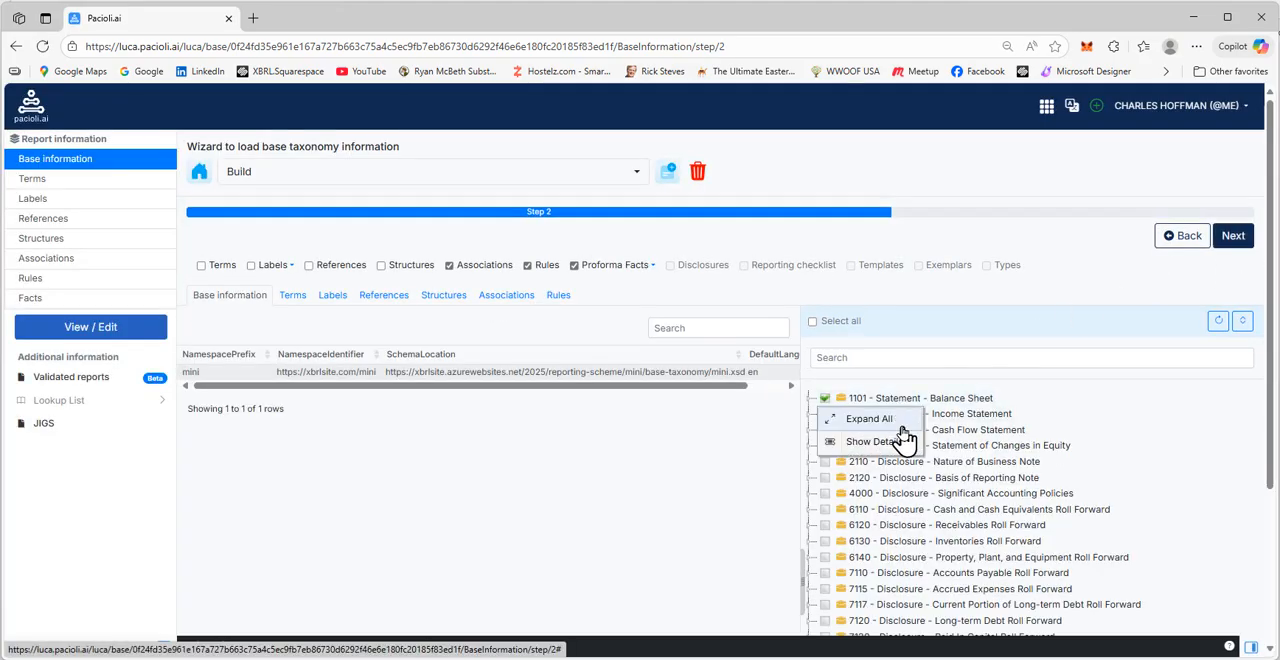
left_click(905, 432)
scroll(1057, 523, "down", 5)
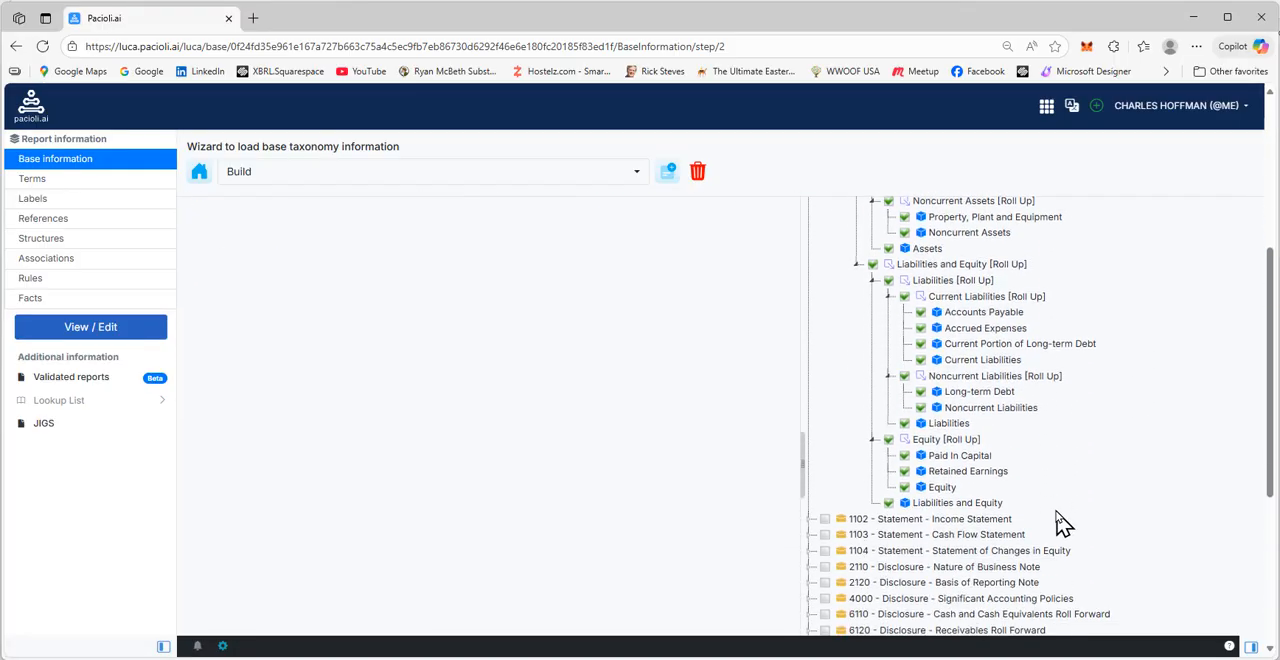
scroll(1057, 523, "up", 1)
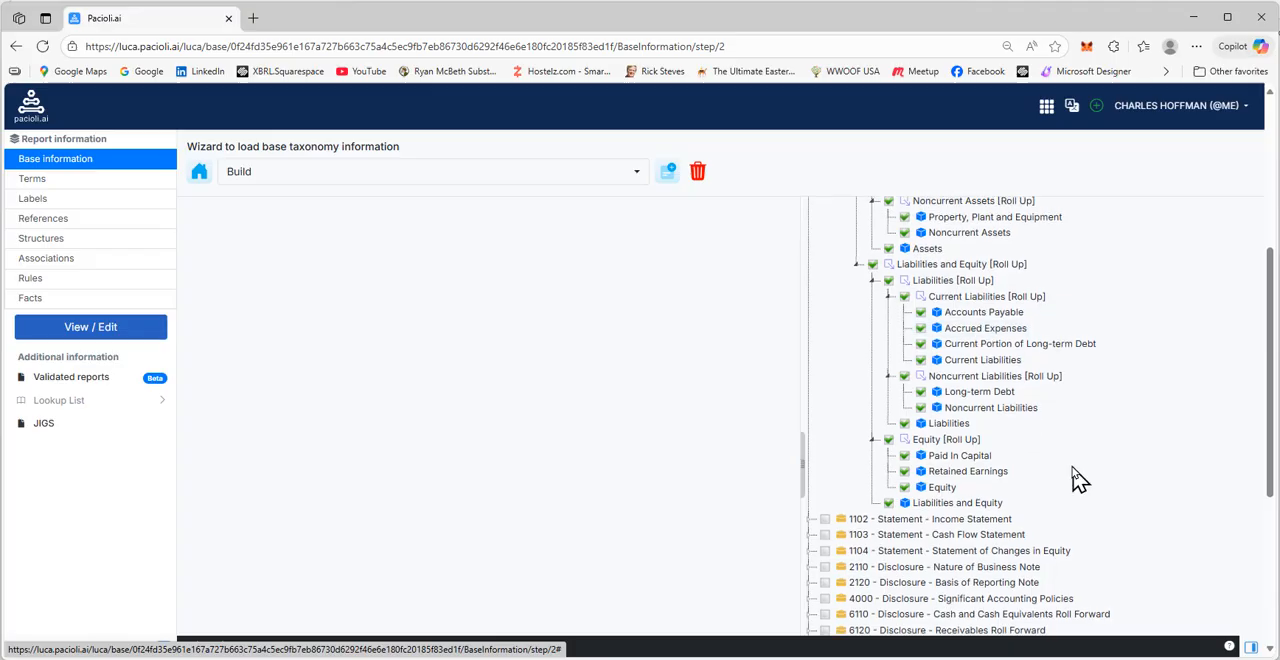
scroll(994, 480, "up", 3)
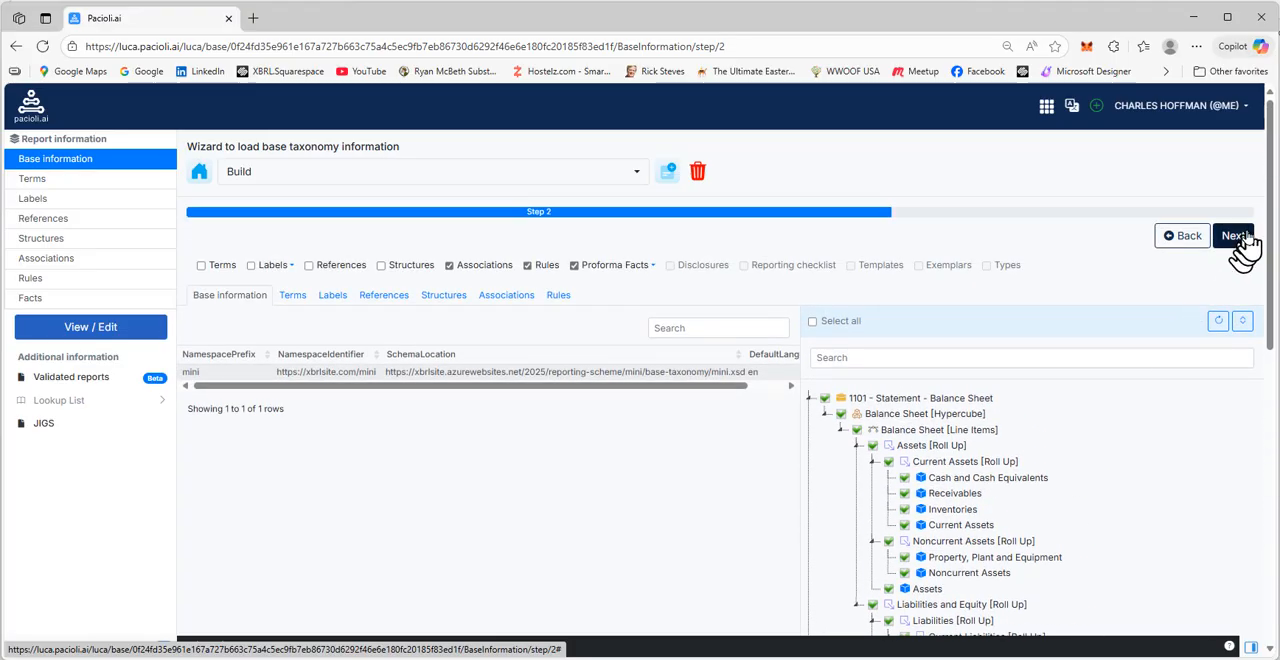
left_click(1235, 240)
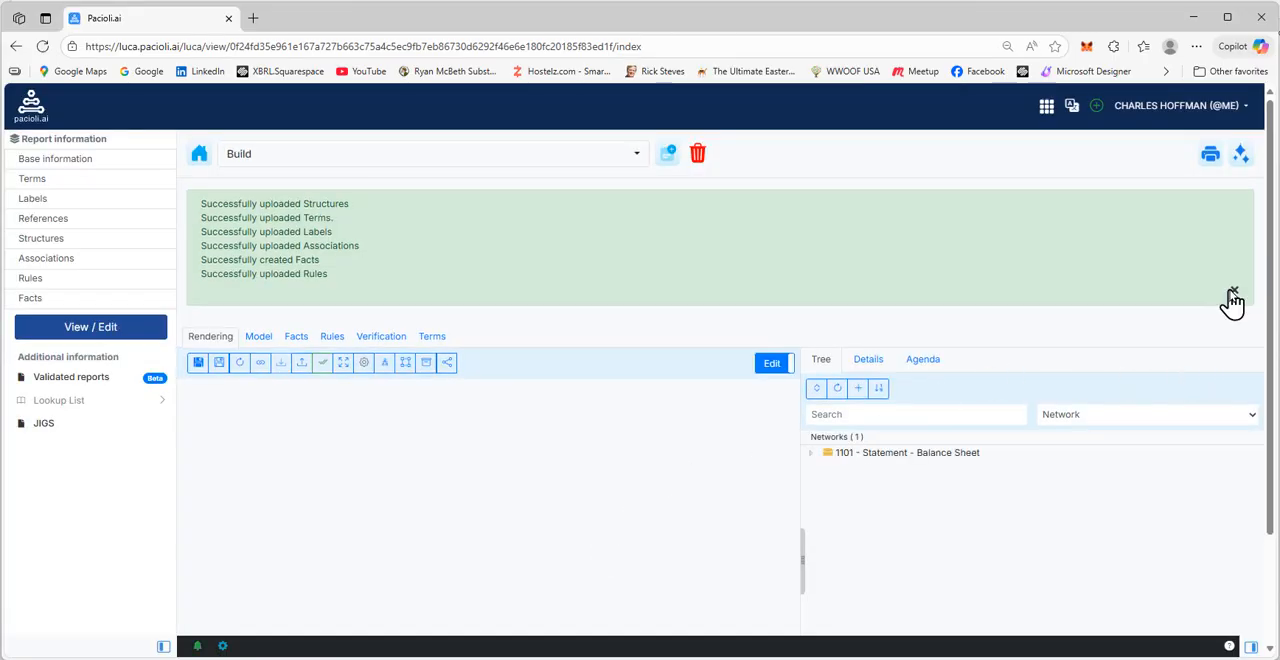
left_click(1233, 295)
Display the Balance Sheet [Hypercube] rendering and look through its line items
left_click(912, 316)
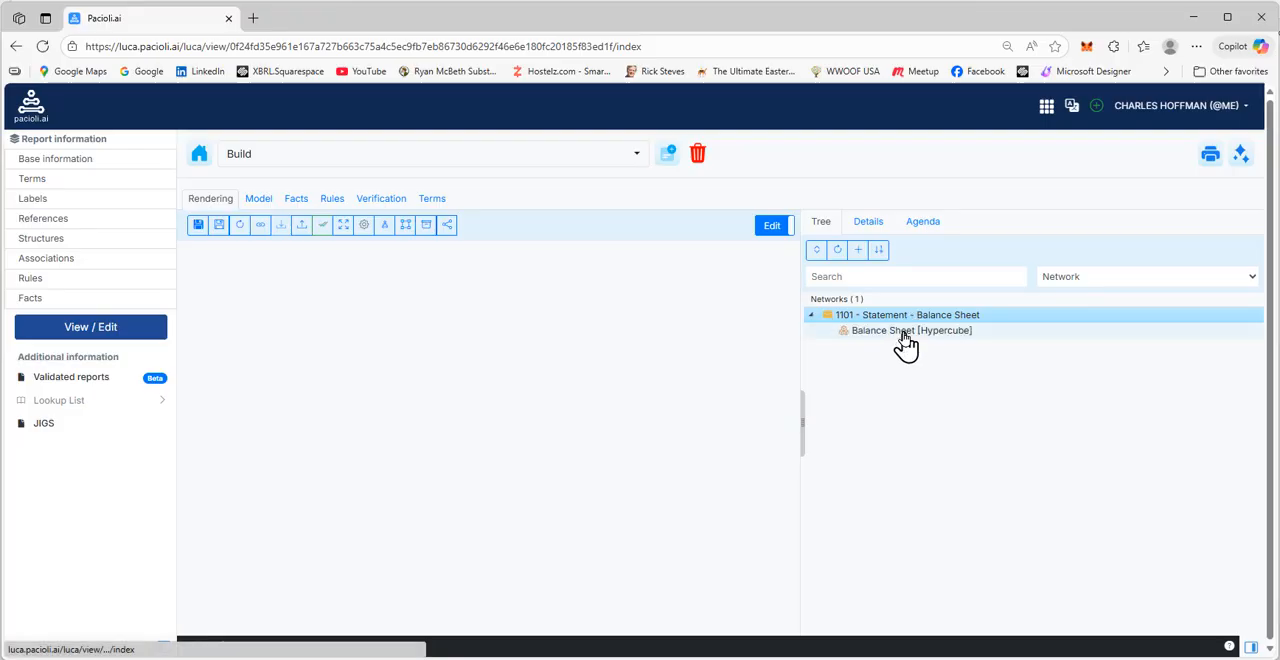
left_click(905, 336)
scroll(630, 490, "down", 3)
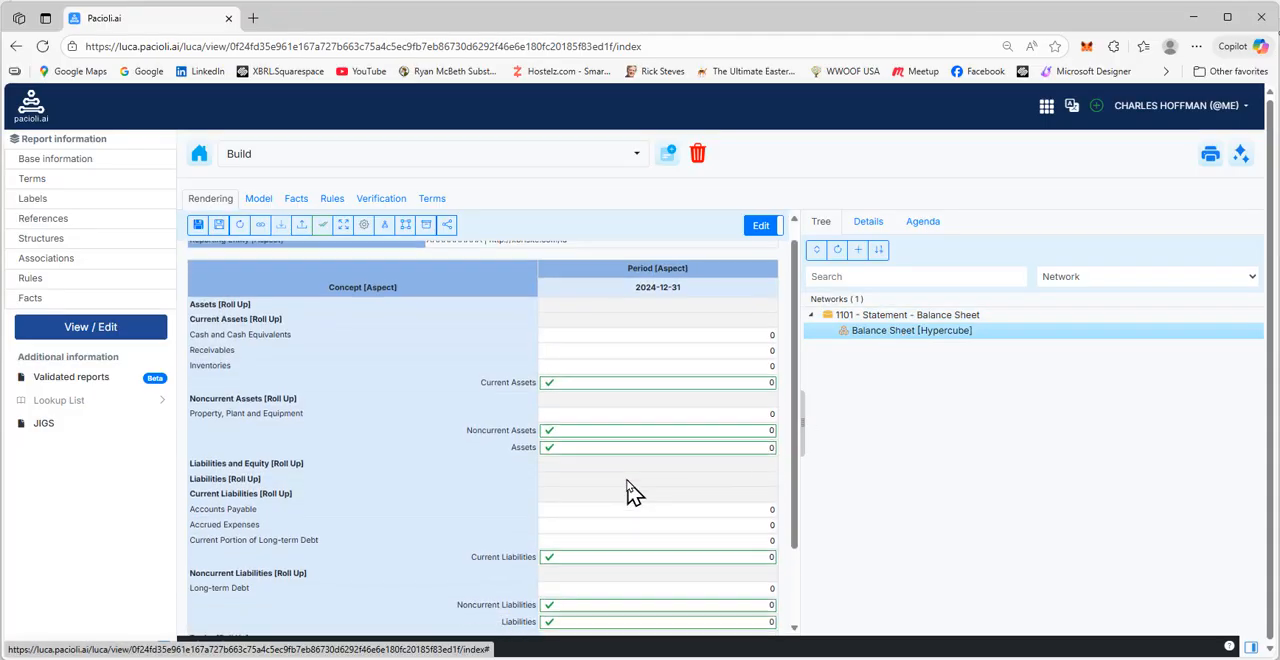
scroll(630, 490, "up", 2)
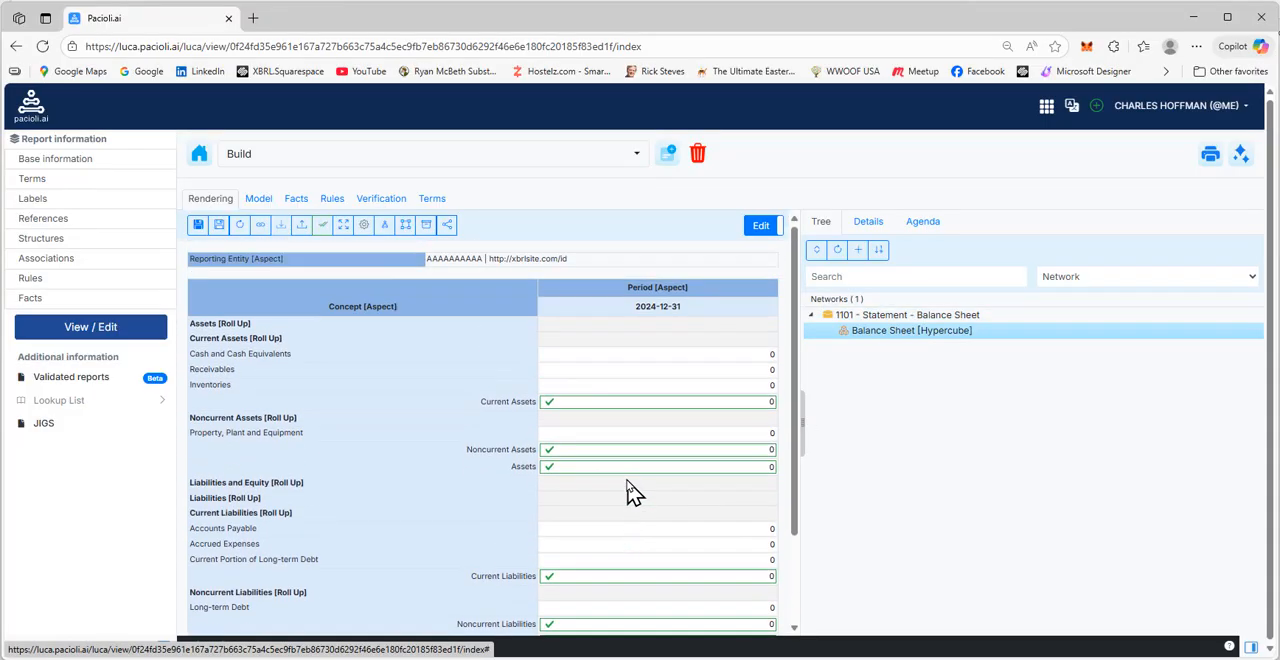
Run a local validation of the report, examine the Report Disclosure Checklist Verification result and return to the report view
left_click(1241, 155)
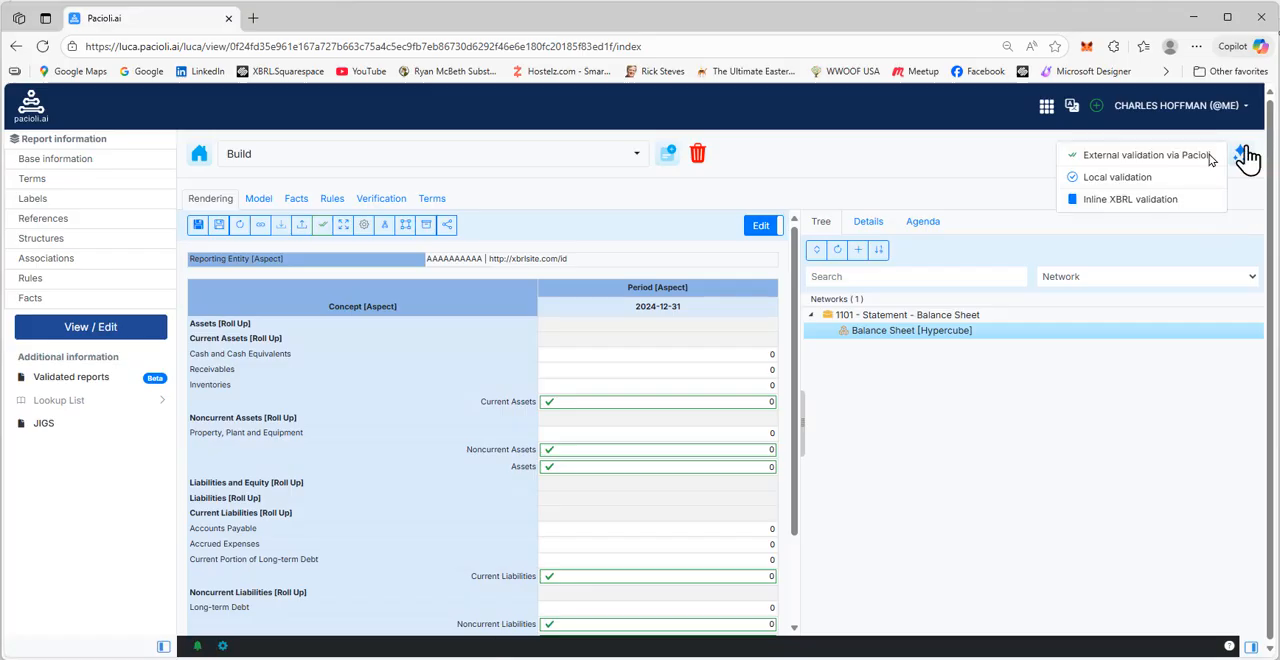
left_click(1117, 180)
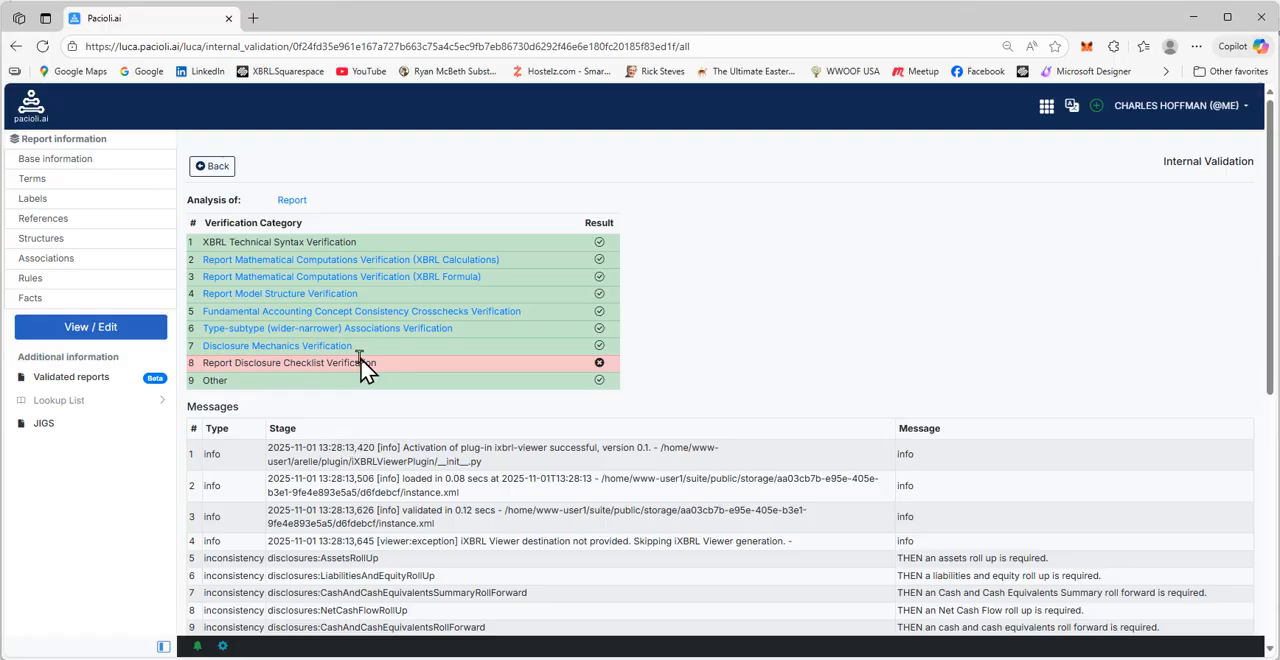
left_click_drag(378, 366, 200, 368)
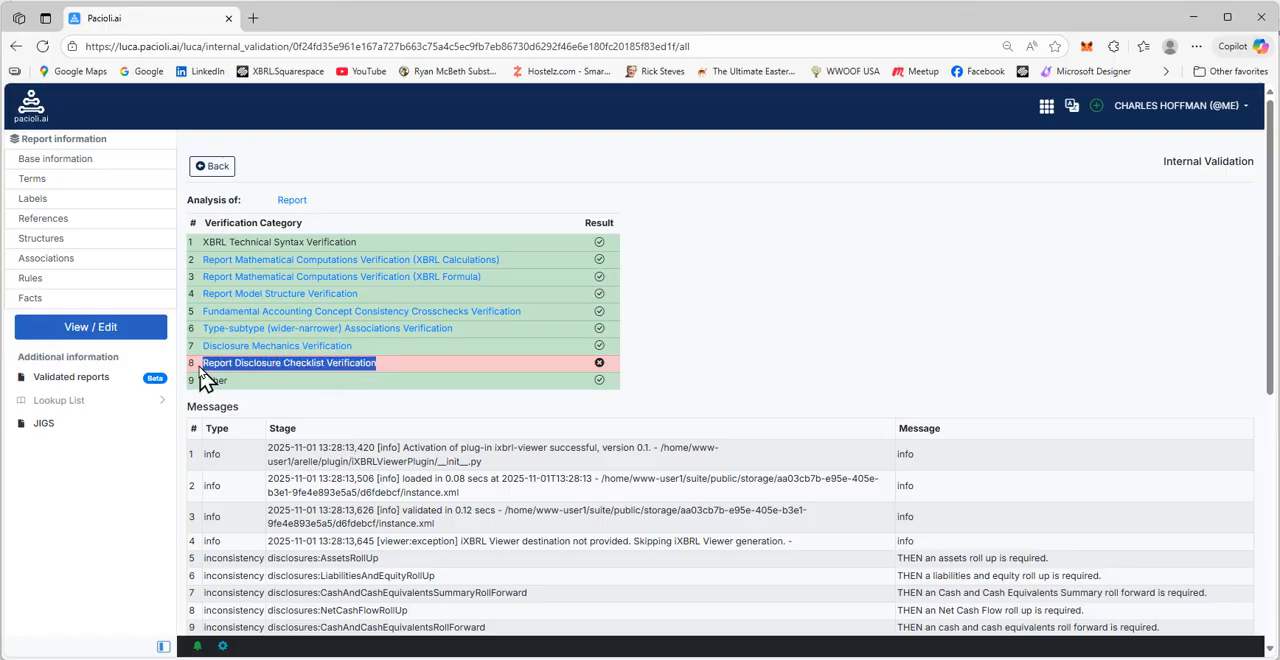
left_click(300, 382)
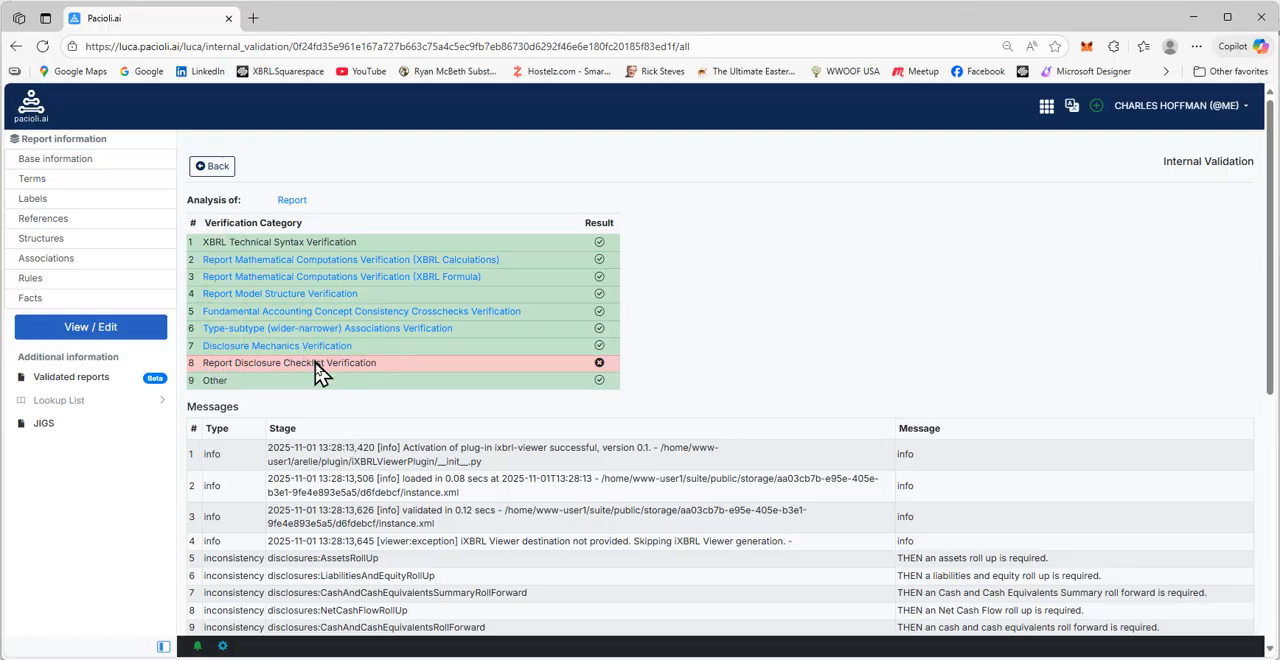
left_click(217, 167)
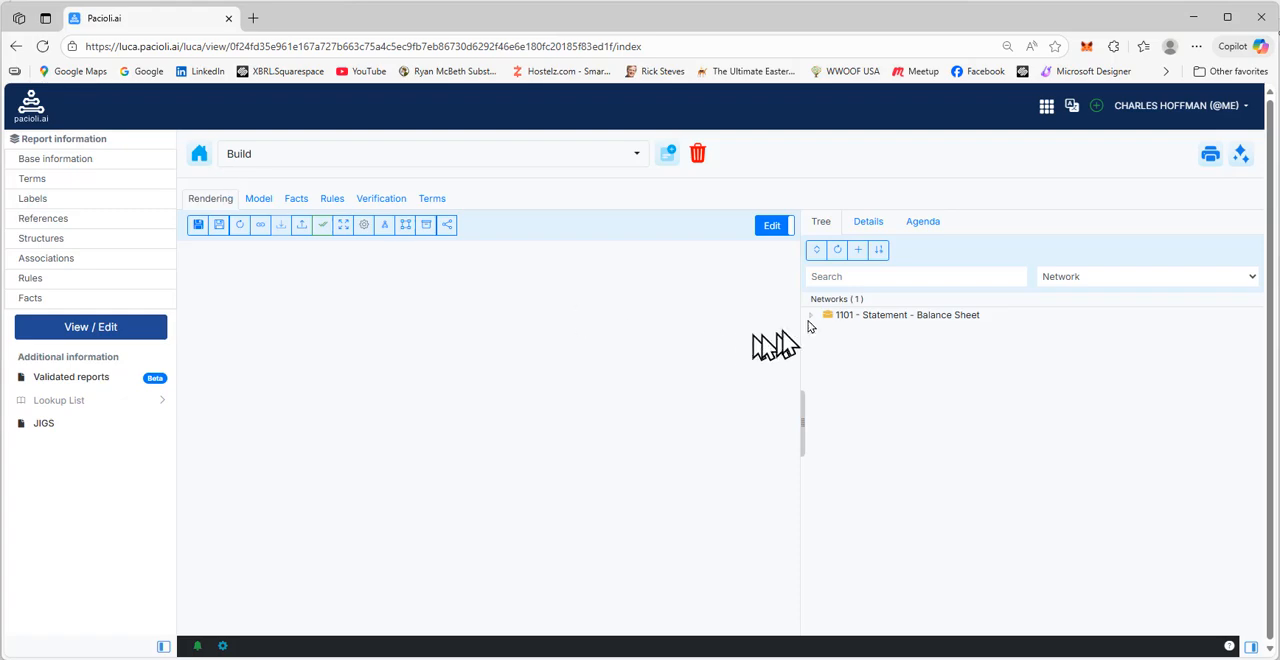
Add facts for the new period 2025-12-31 to the Balance Sheet [Hypercube]
left_click(840, 315)
left_click(854, 331)
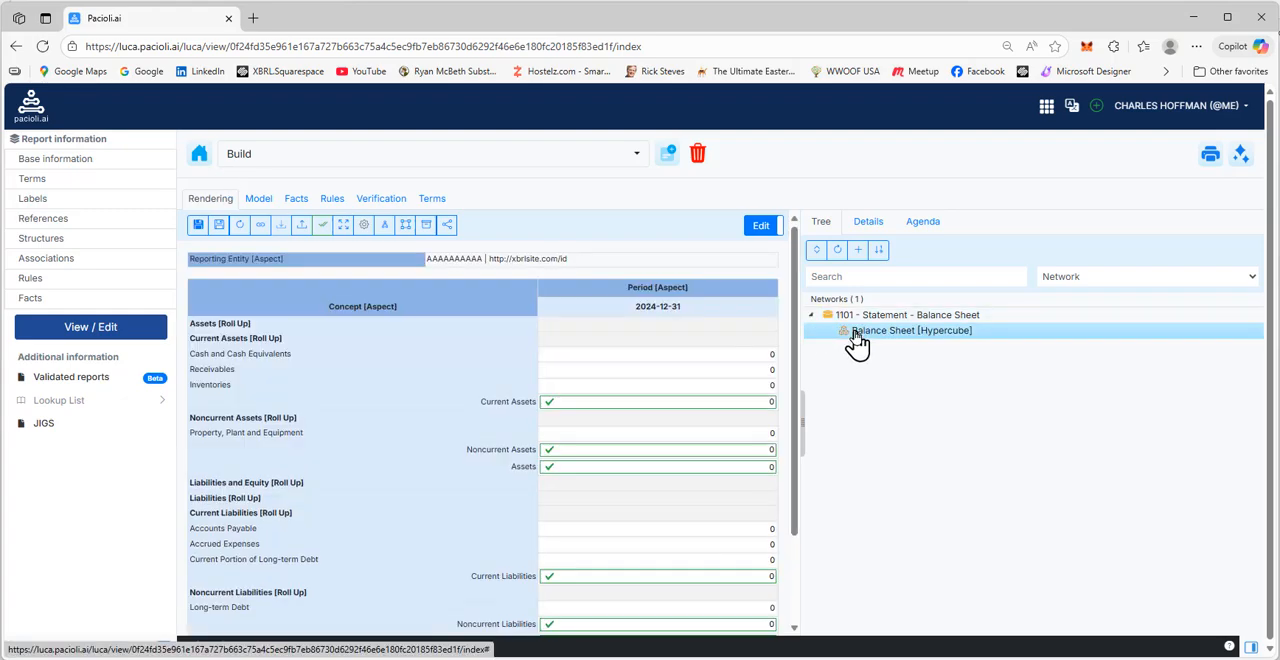
left_click(742, 355)
right_click(742, 355)
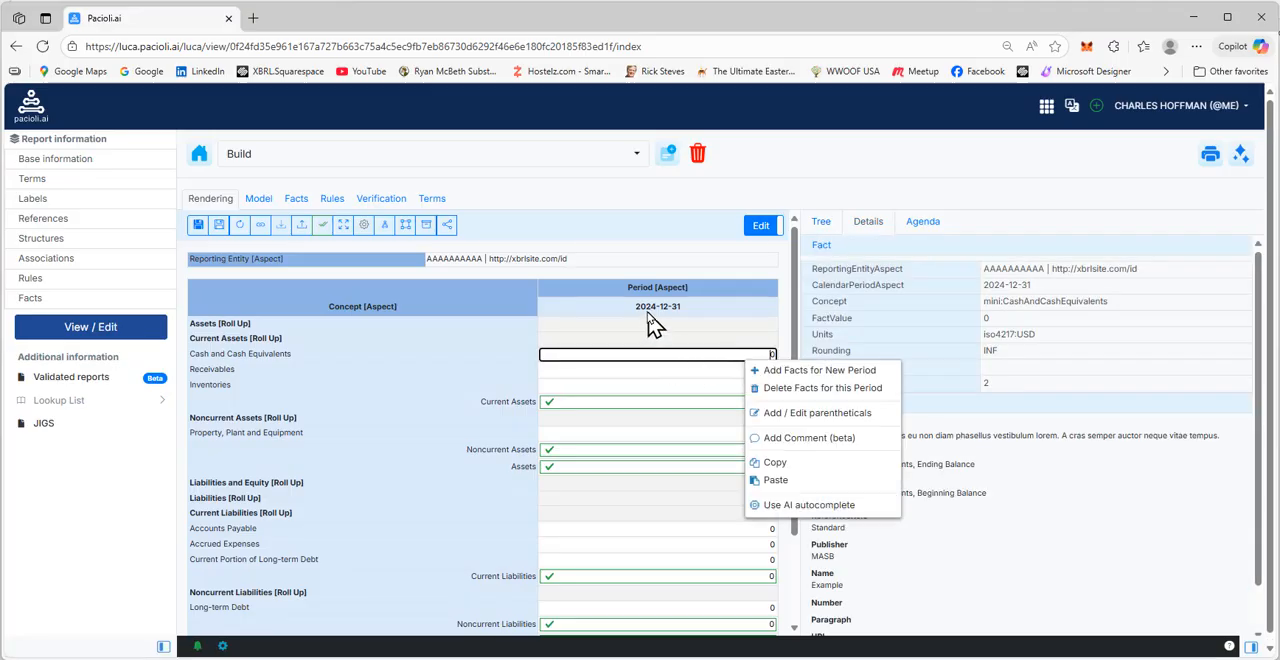
left_click(805, 372)
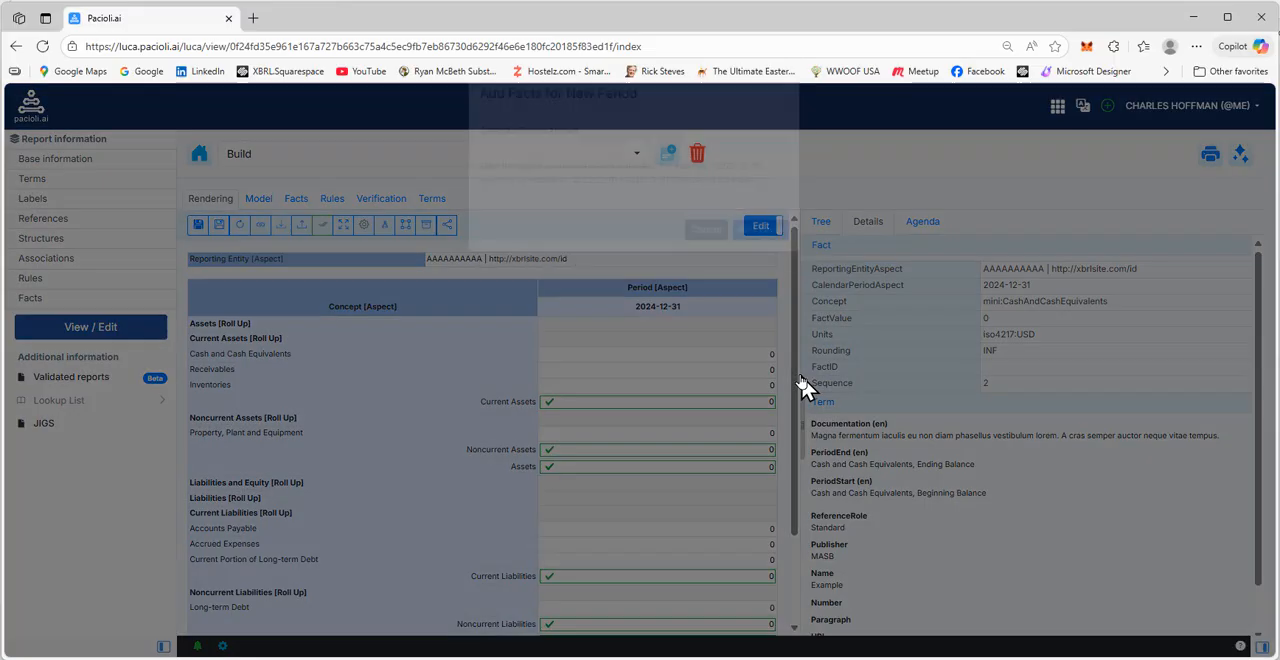
left_click(534, 178)
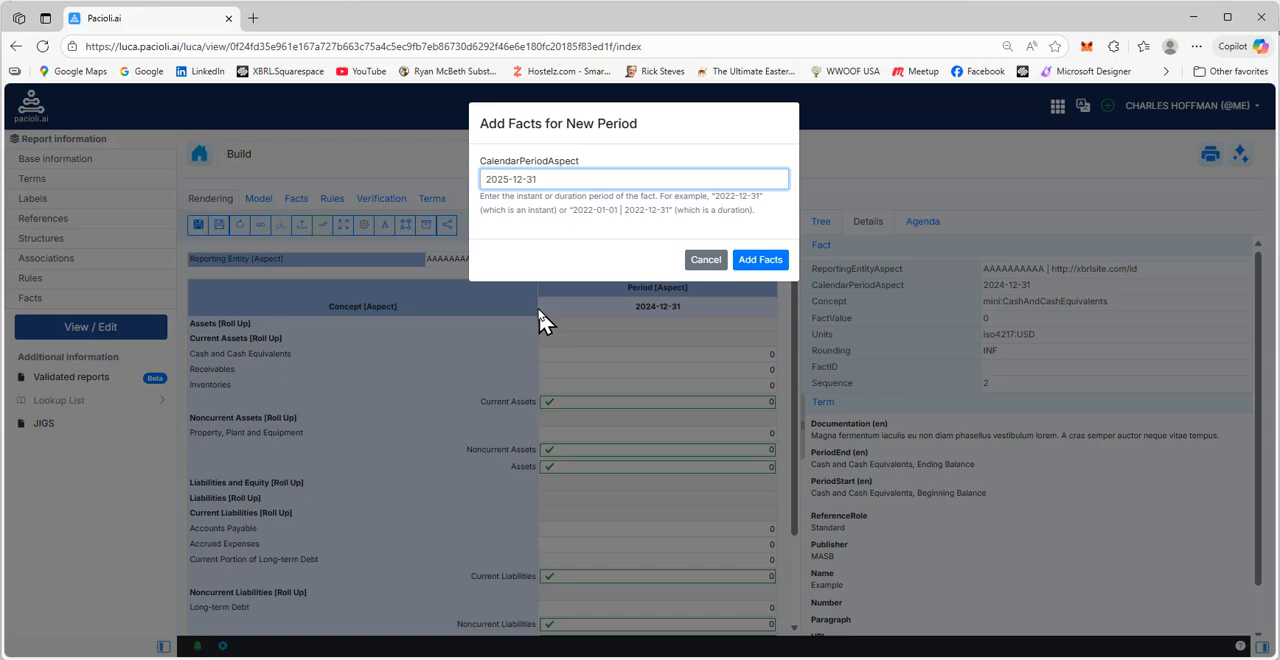
left_click(772, 262)
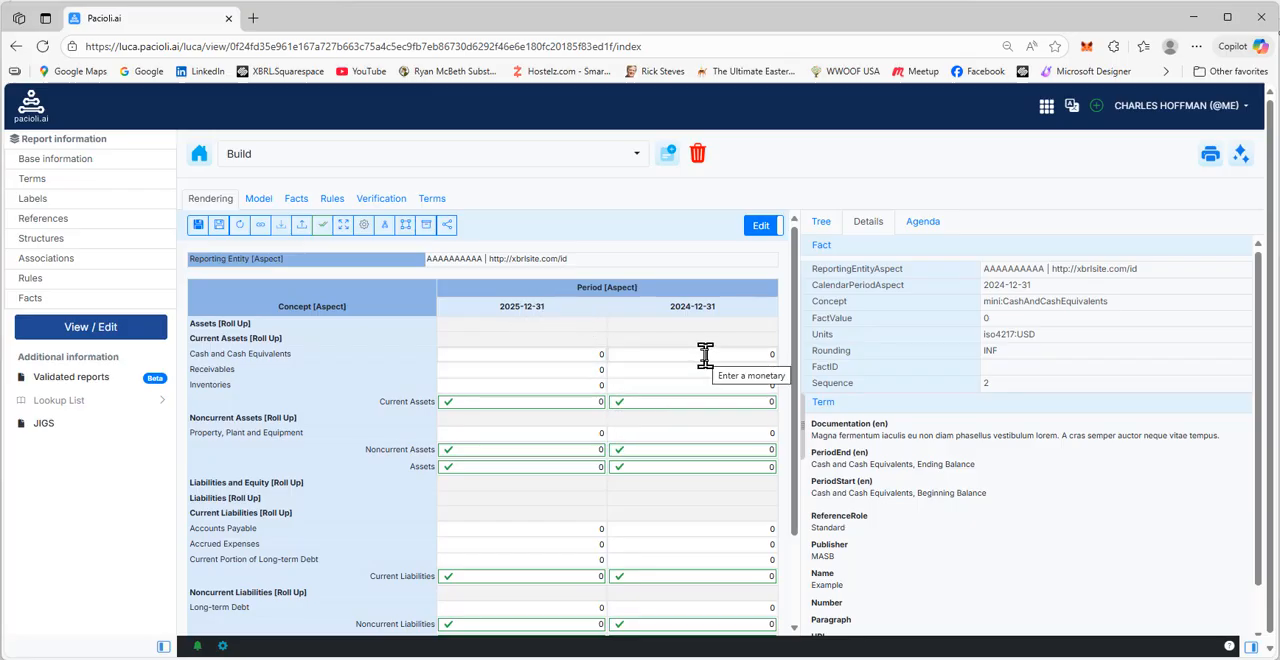
left_click(821, 222)
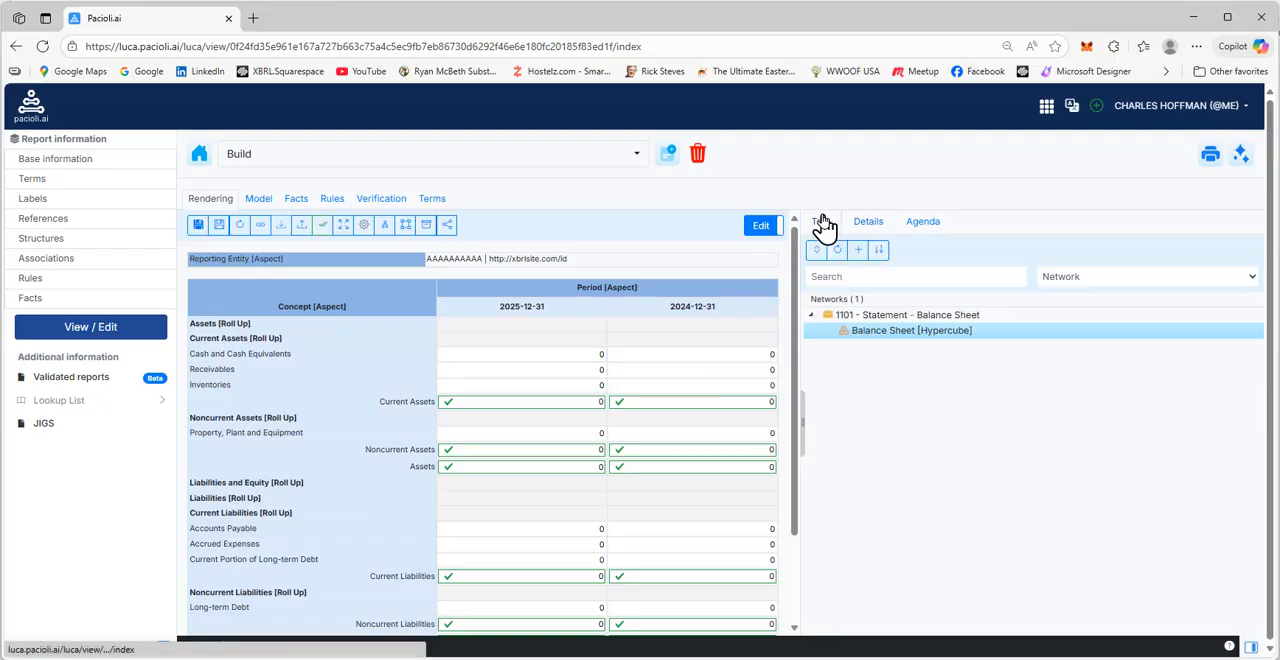
double_click(888, 315)
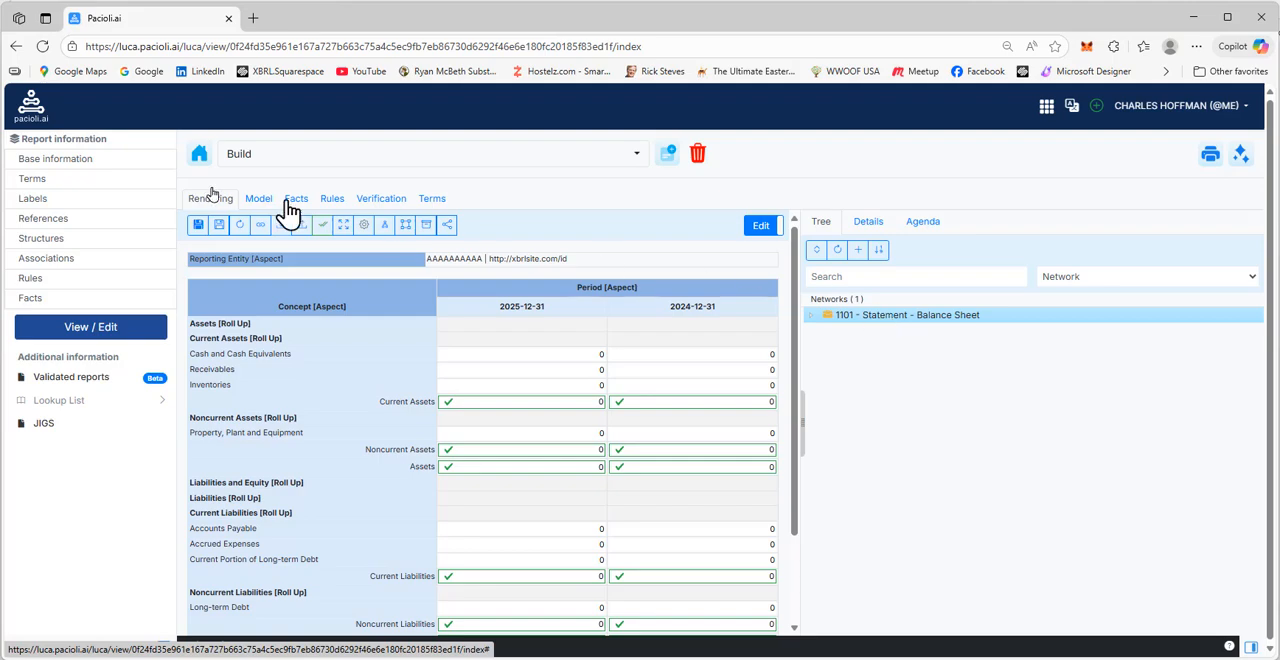
left_click(56, 174)
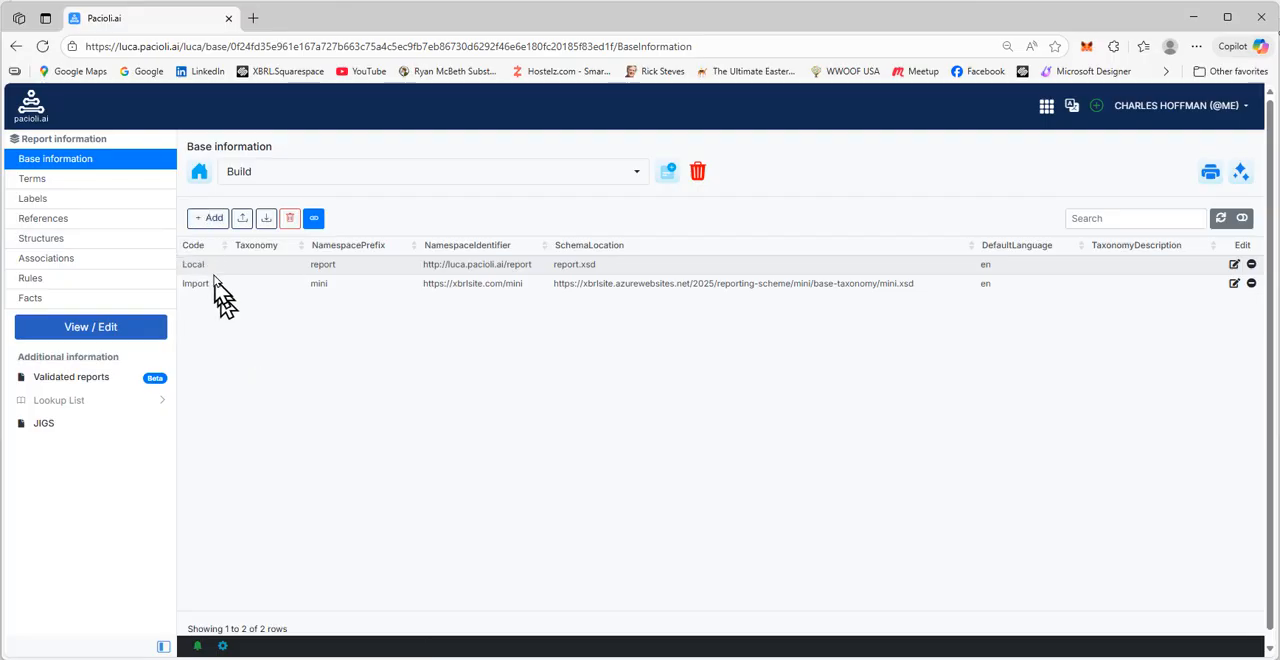
left_click(212, 222)
left_click(245, 222)
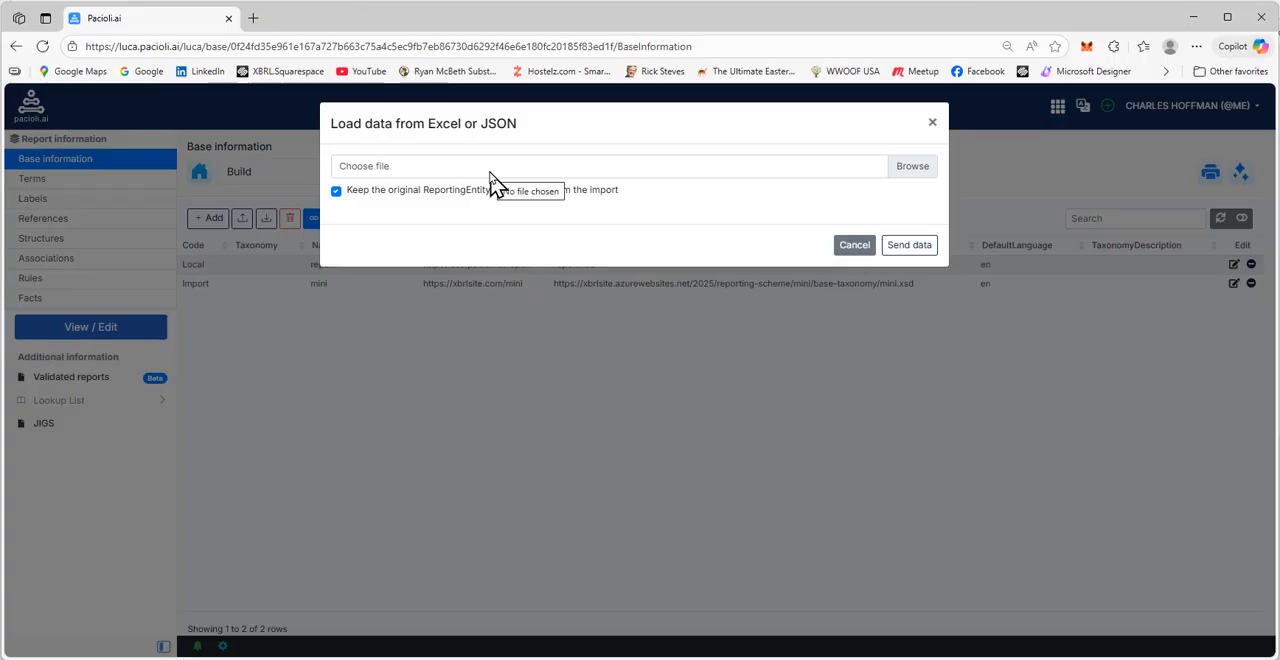
left_click(858, 250)
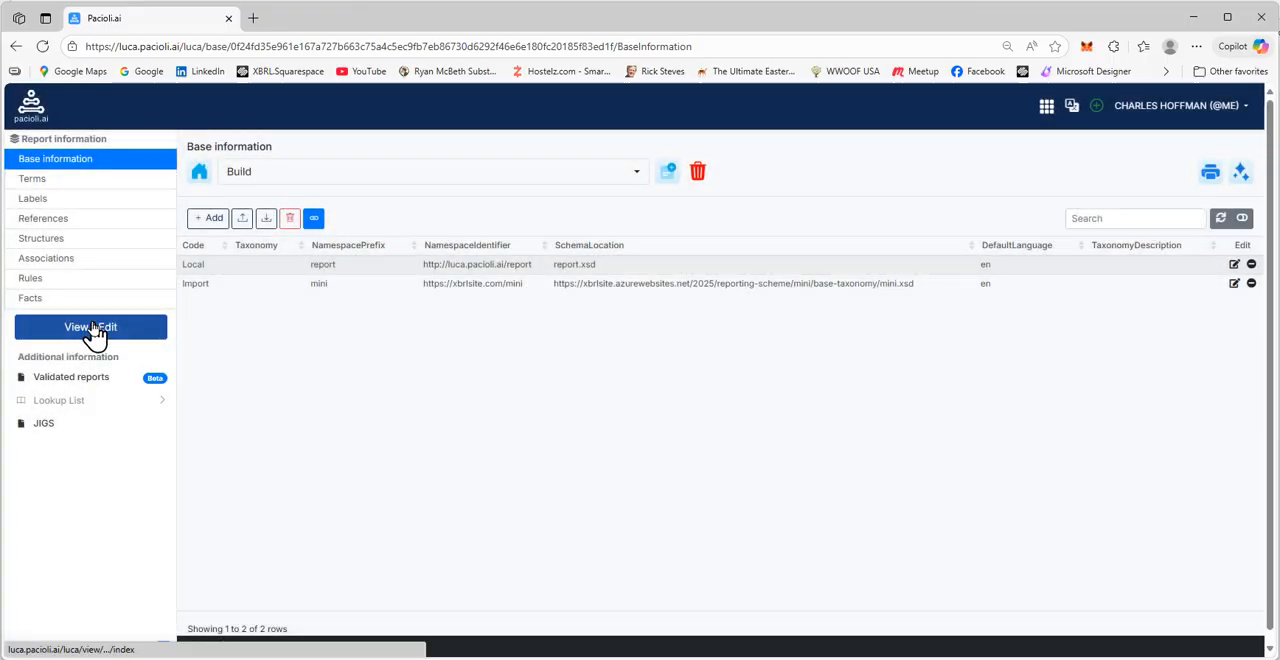
Reopen the base taxonomy wizard from the report view and load the MINI (2025) scheme to choose further templates
left_click(57, 333)
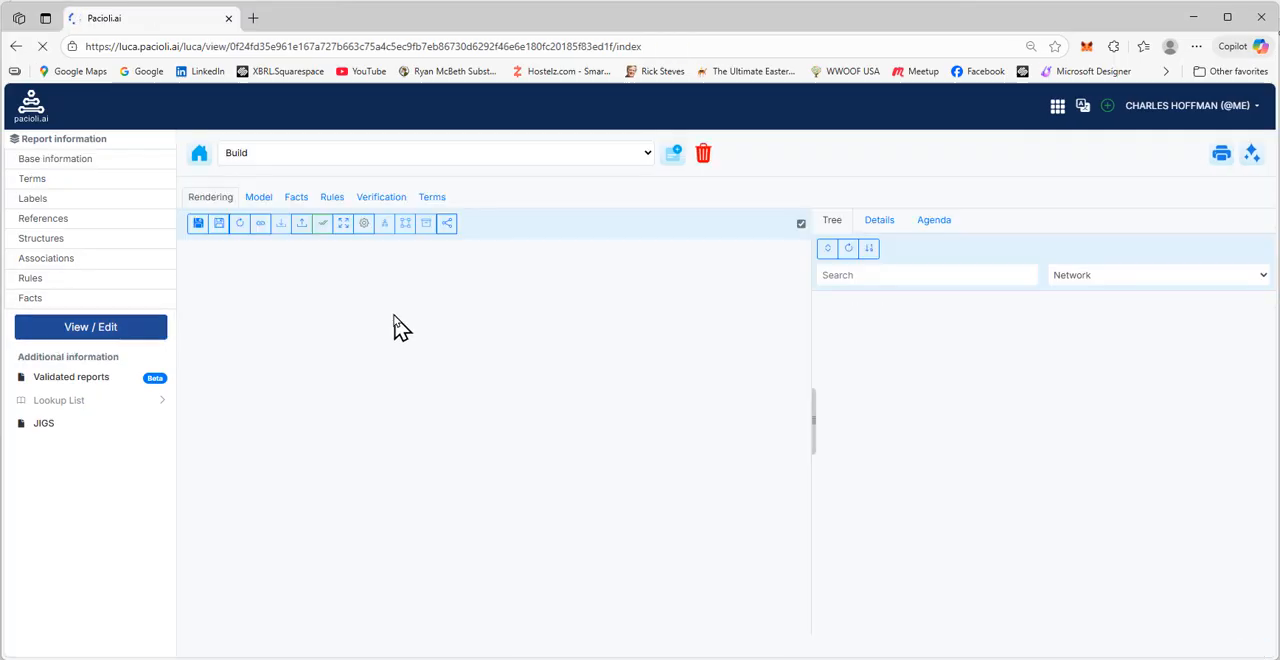
left_click(264, 232)
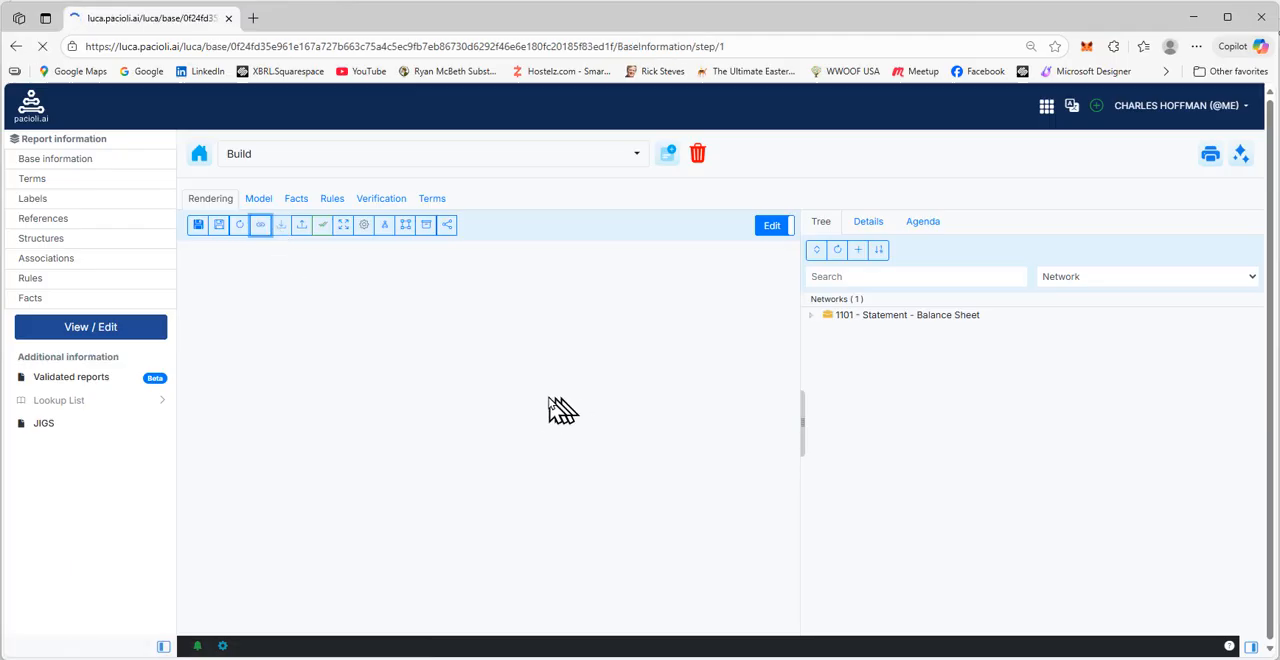
left_click(247, 287)
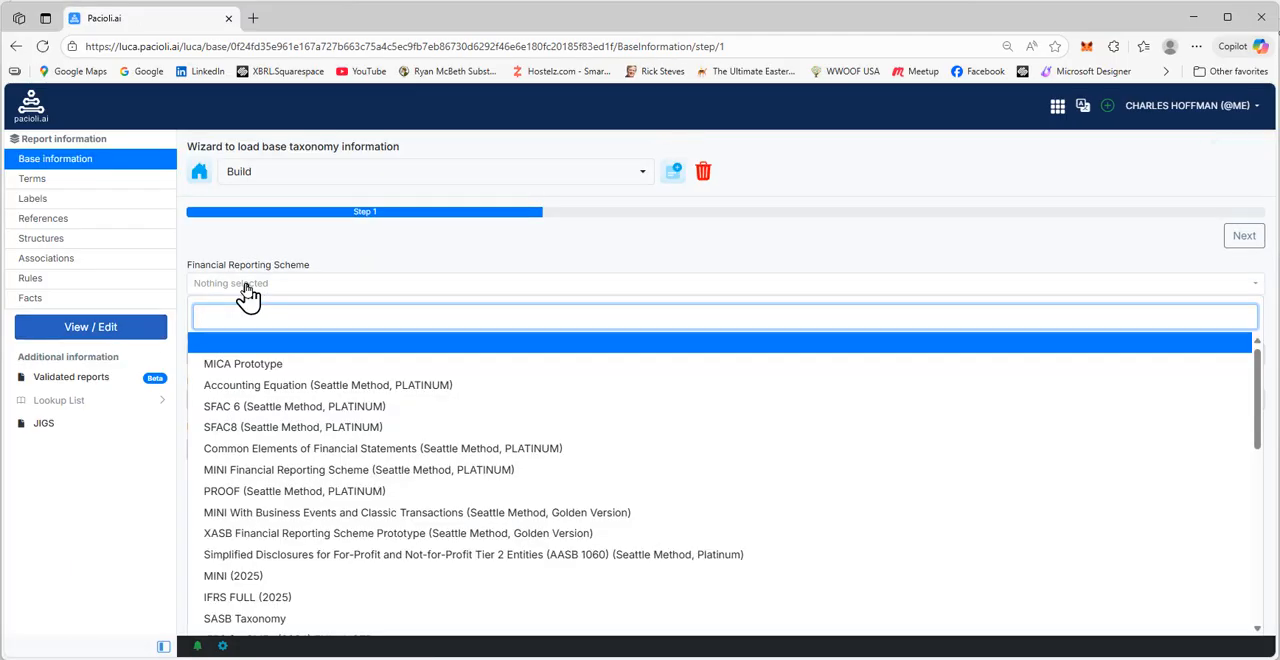
type("mini")
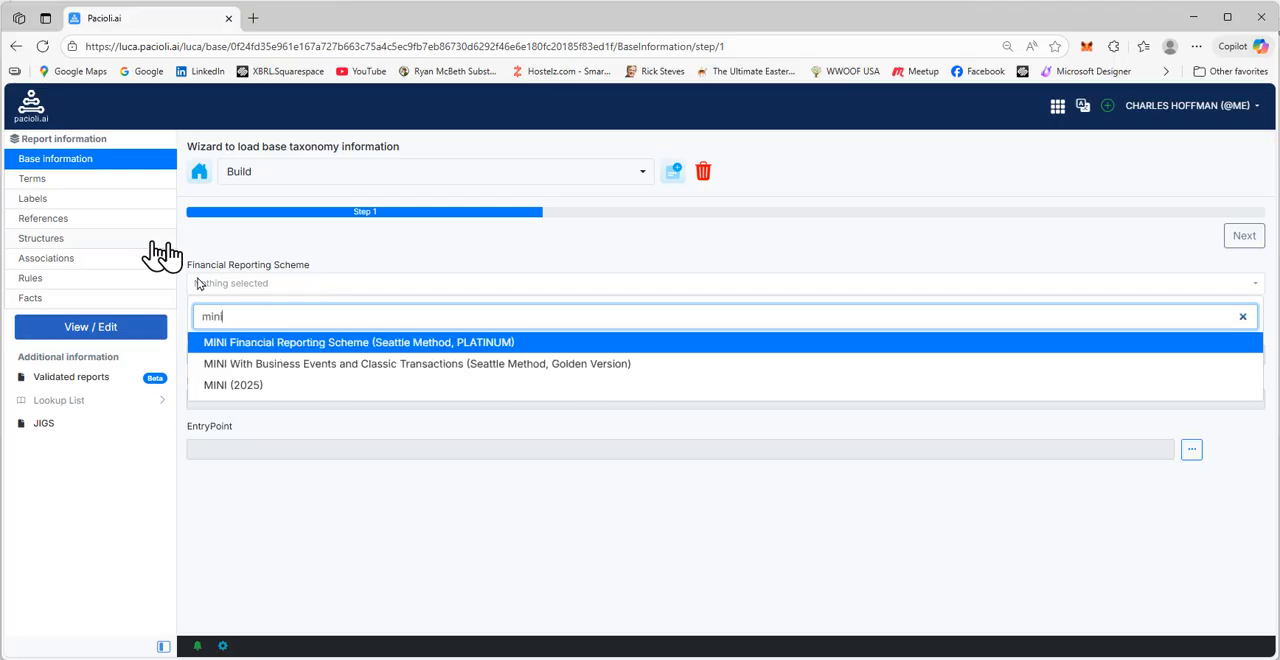
left_click(245, 387)
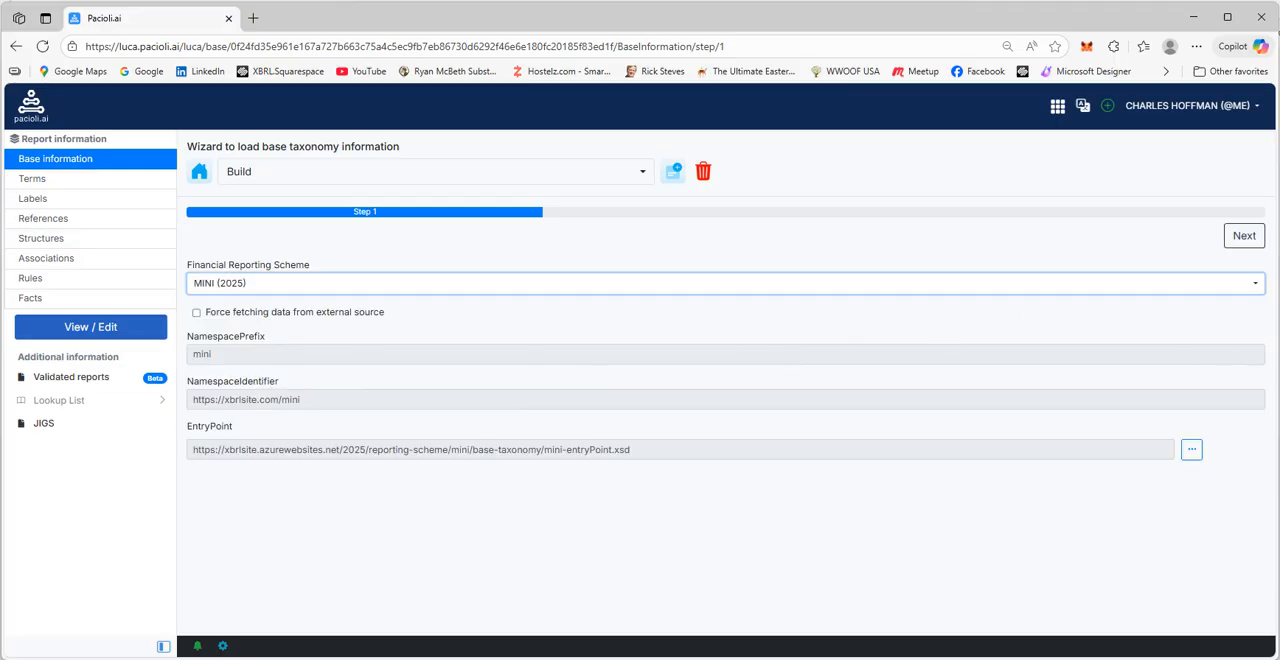
left_click(1238, 248)
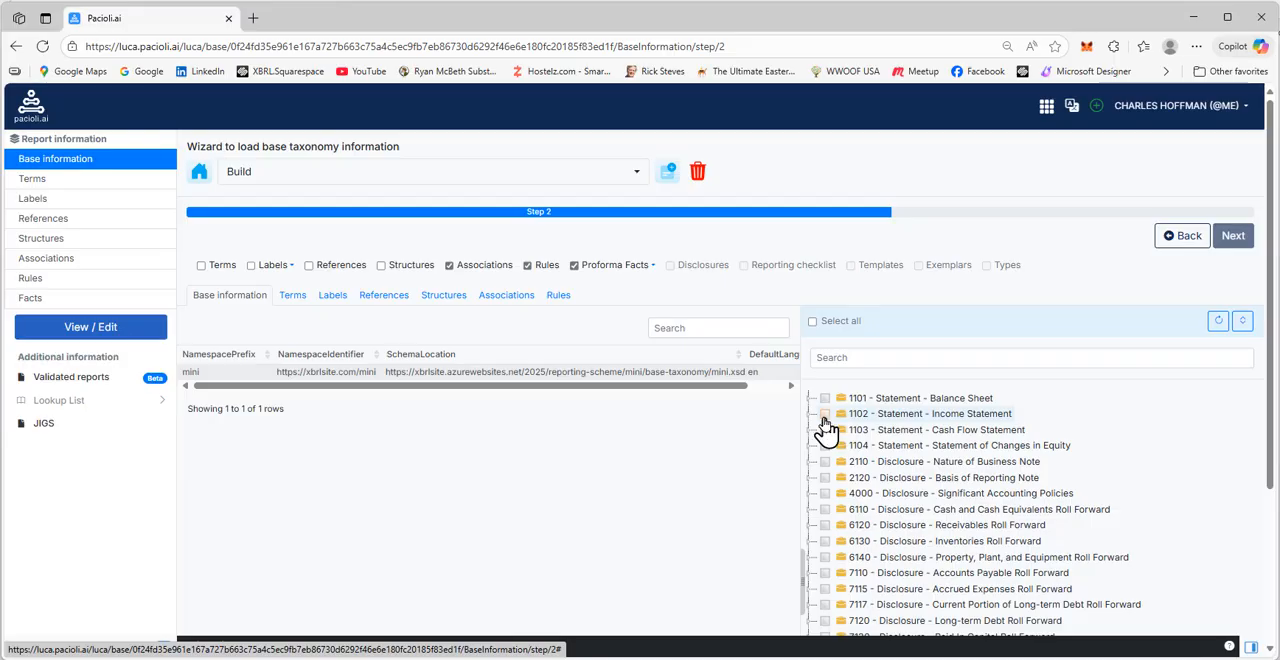
Add the 1102 - Statement - Income Statement template to the report and display its Income Statement [Hypercube] rendering
left_click(825, 414)
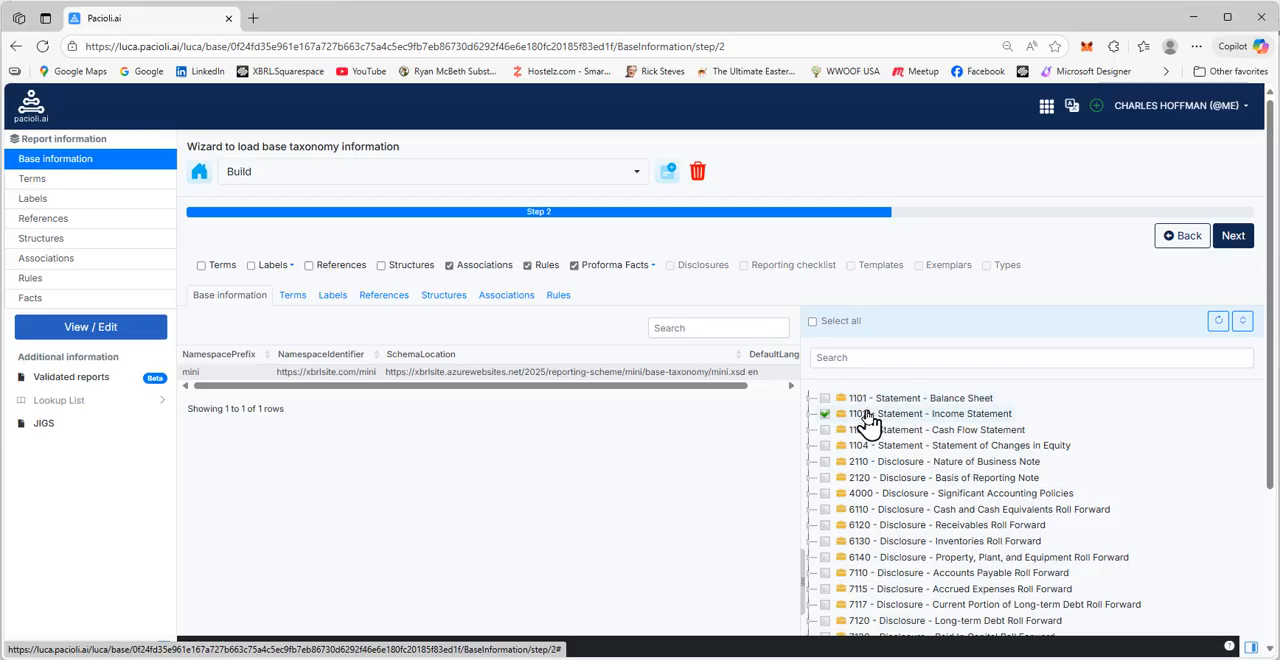
right_click(866, 416)
left_click(866, 436)
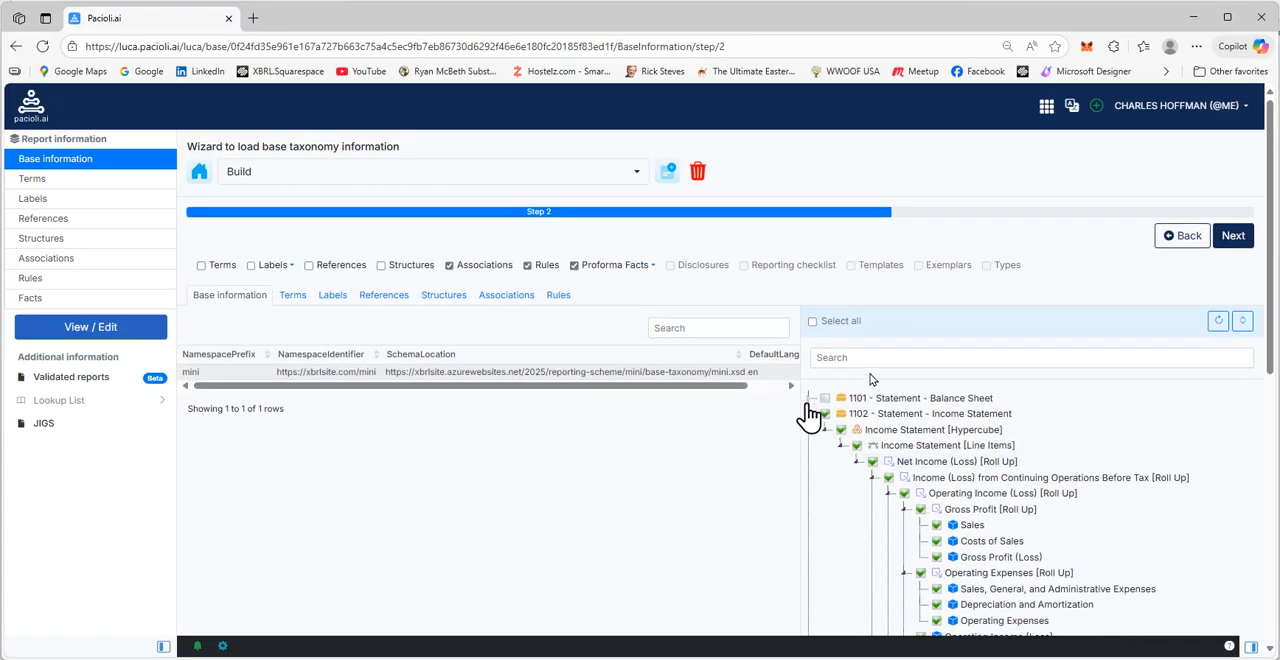
left_click(1238, 246)
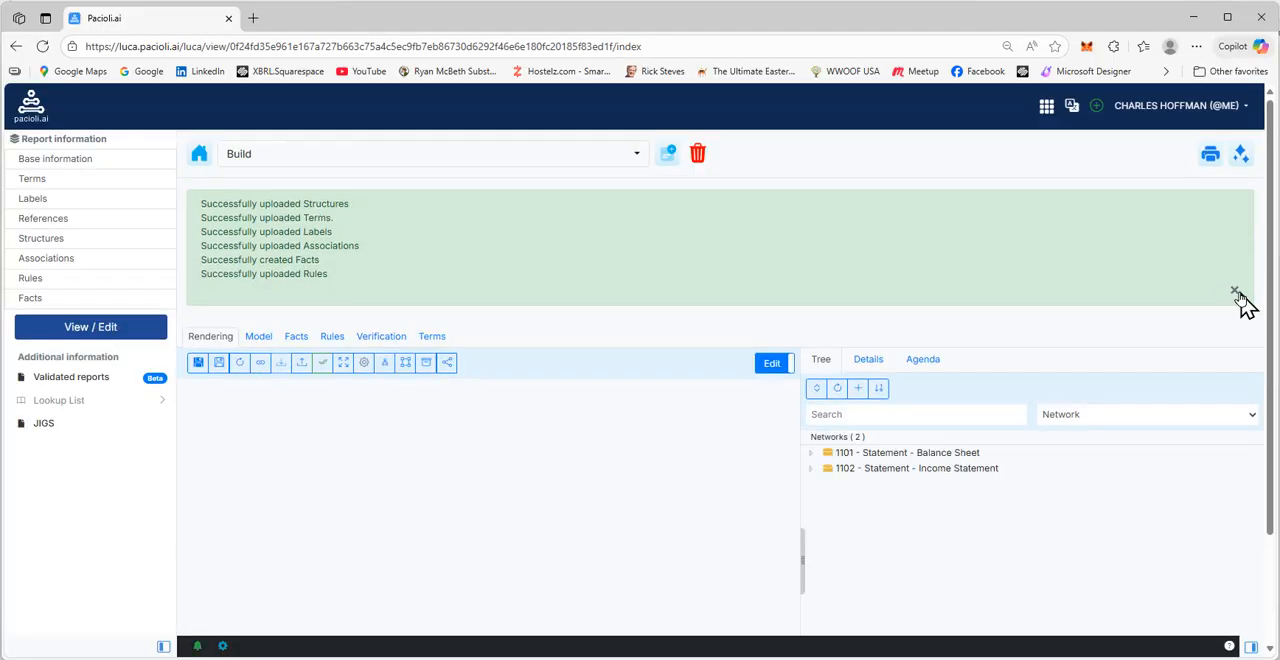
left_click(1234, 290)
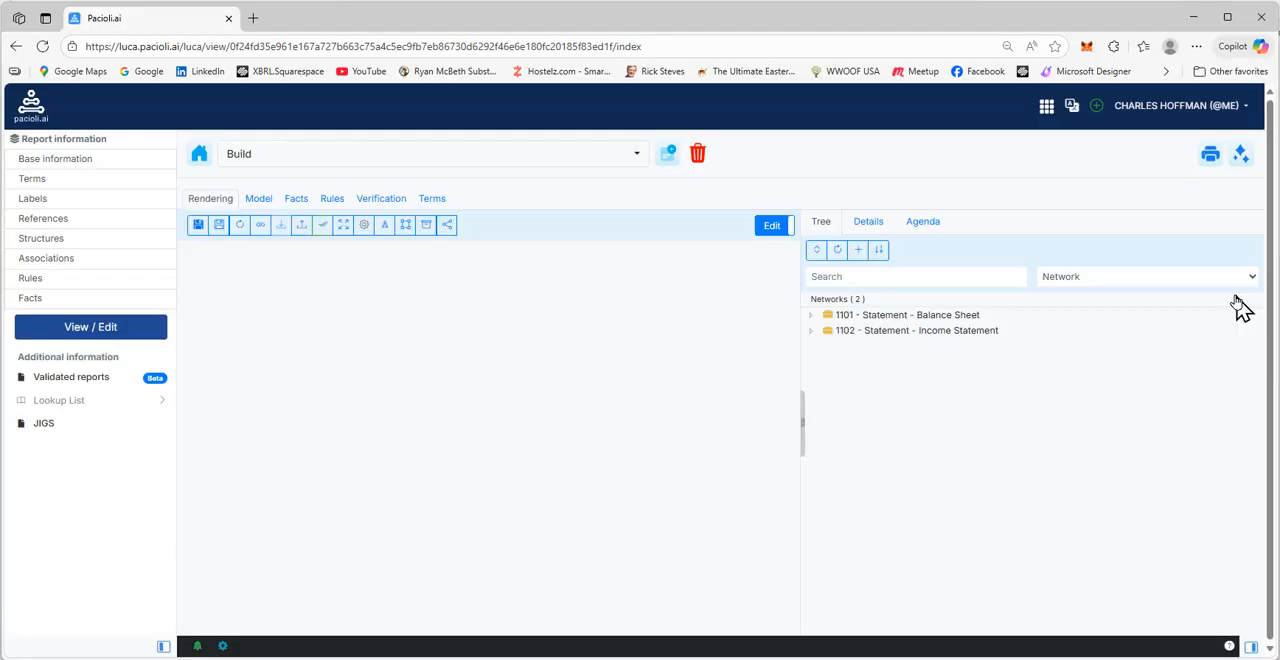
left_click(905, 330)
left_click(892, 347)
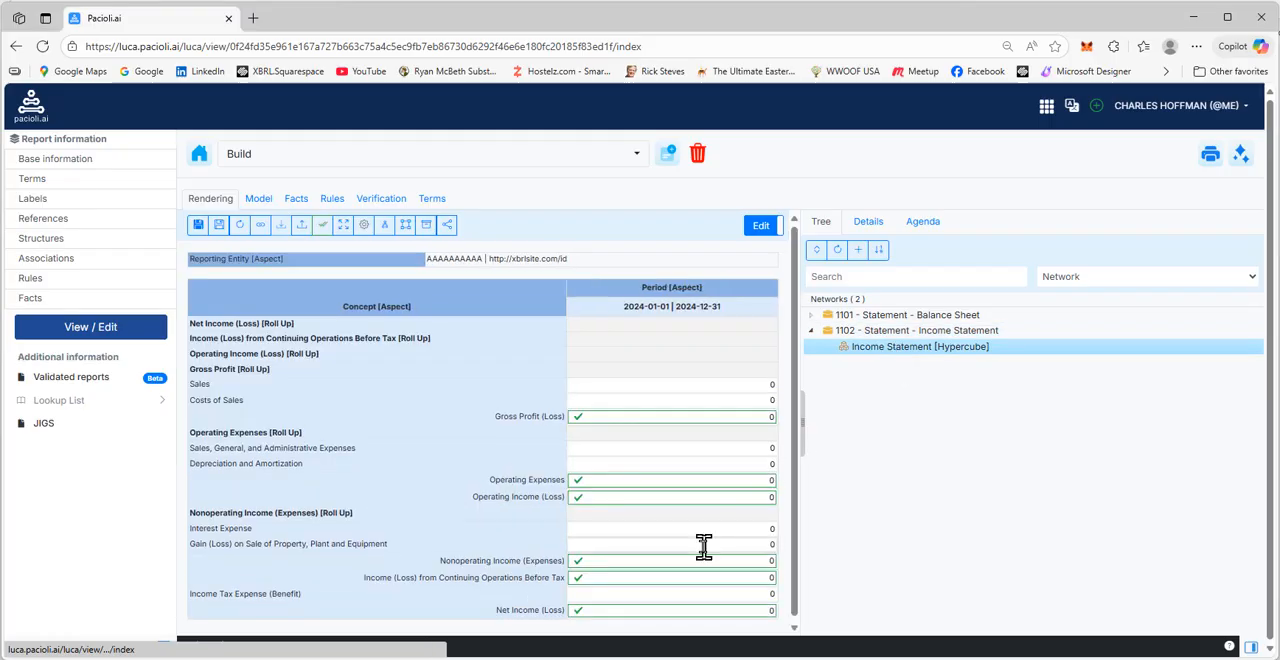
Validate the report locally, examine the Report Disclosure Checklist Verification result, and expand the balance sheet and income statement networks in the report view
left_click(1240, 155)
left_click(1198, 178)
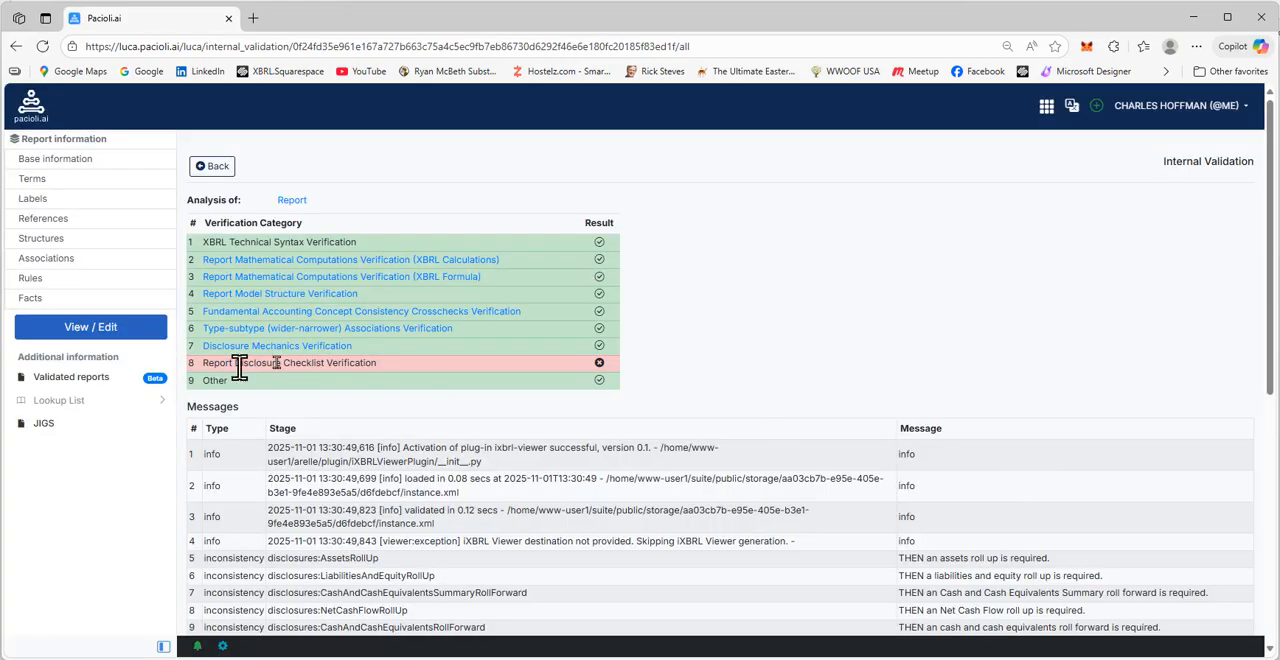
left_click_drag(383, 370, 200, 364)
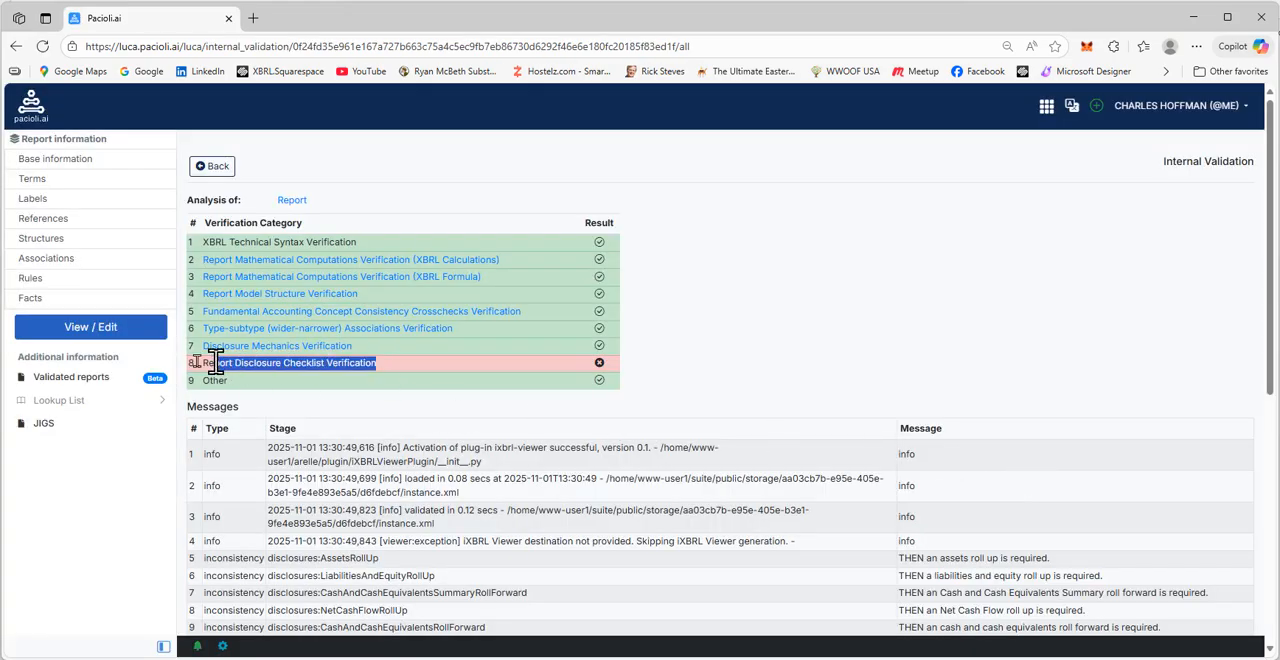
left_click(211, 166)
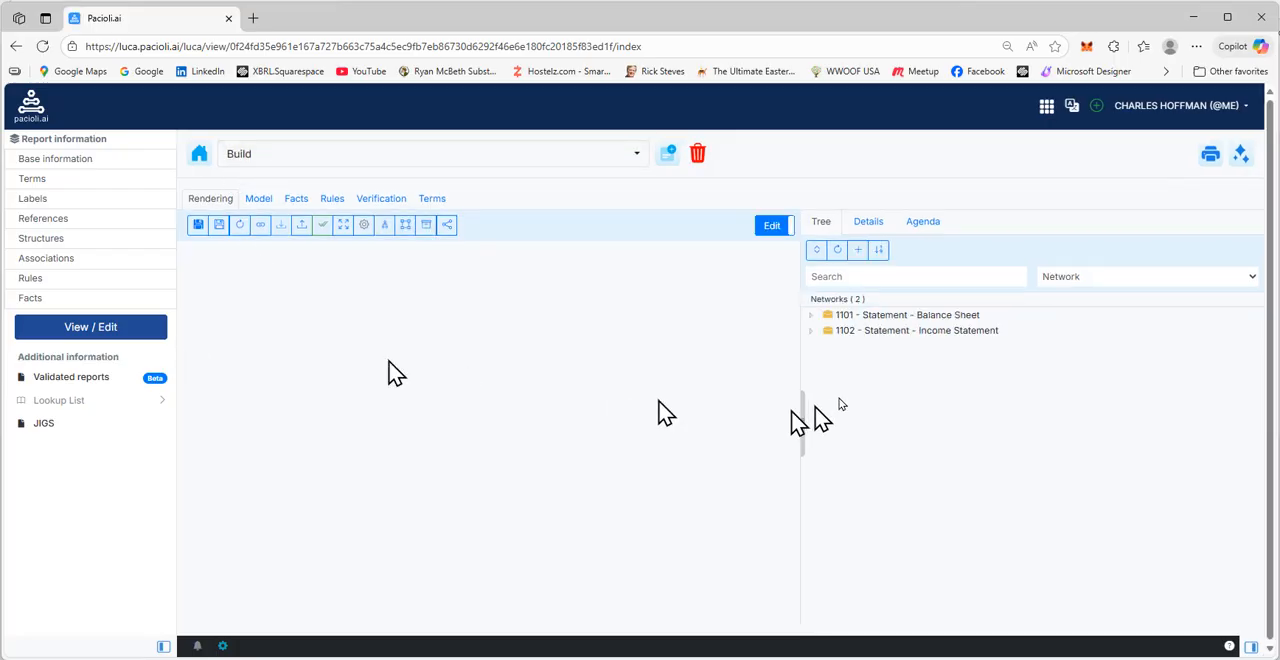
left_click(914, 319)
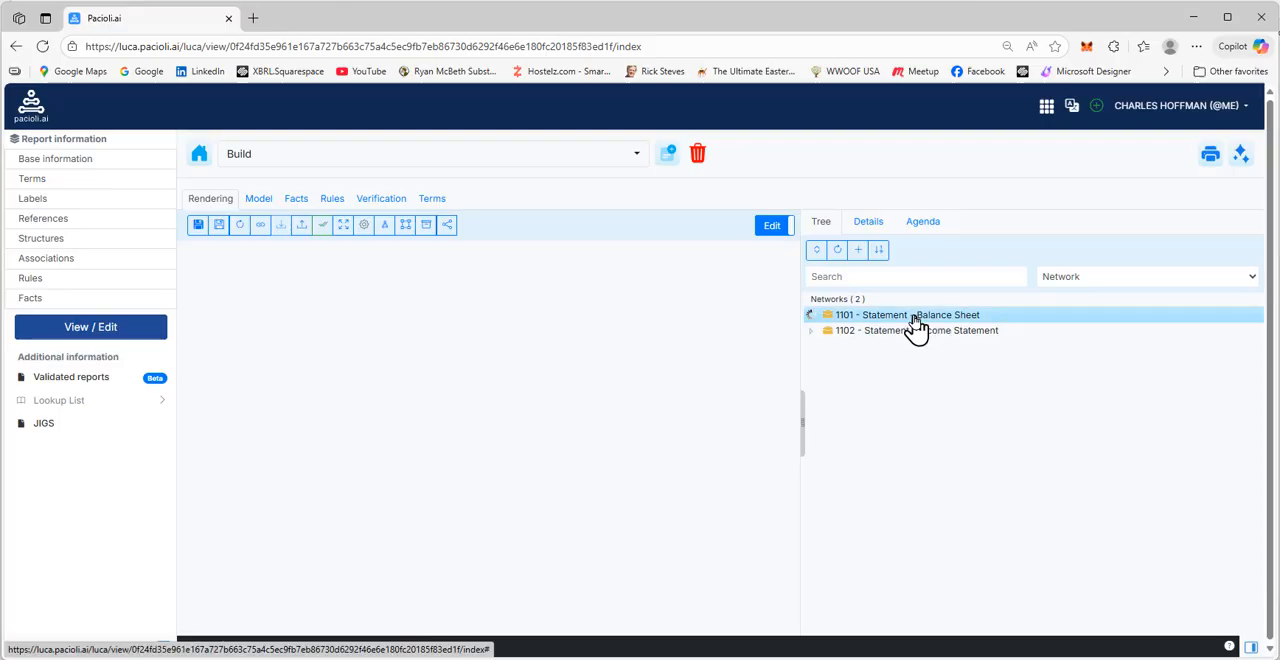
left_click(907, 350)
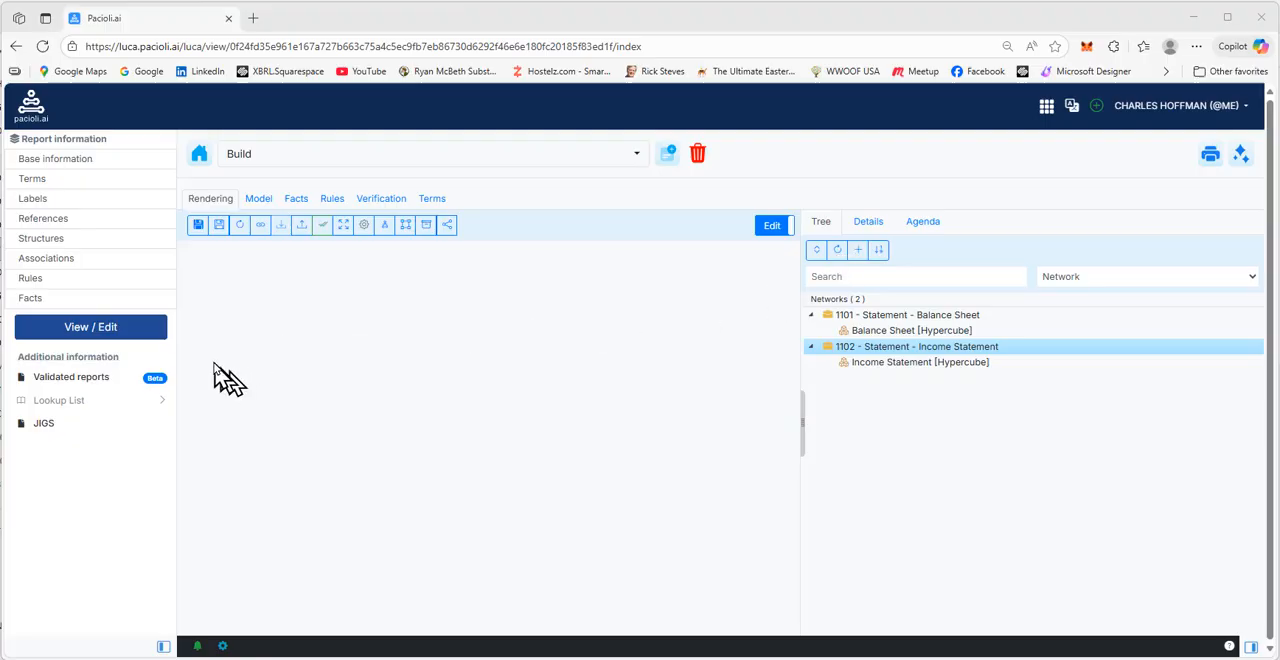
Import Build_CashFlowStatement.xlsx through the report's base information, keeping the original ReportingEntityAspect name, and read the import feedback
left_click(45, 161)
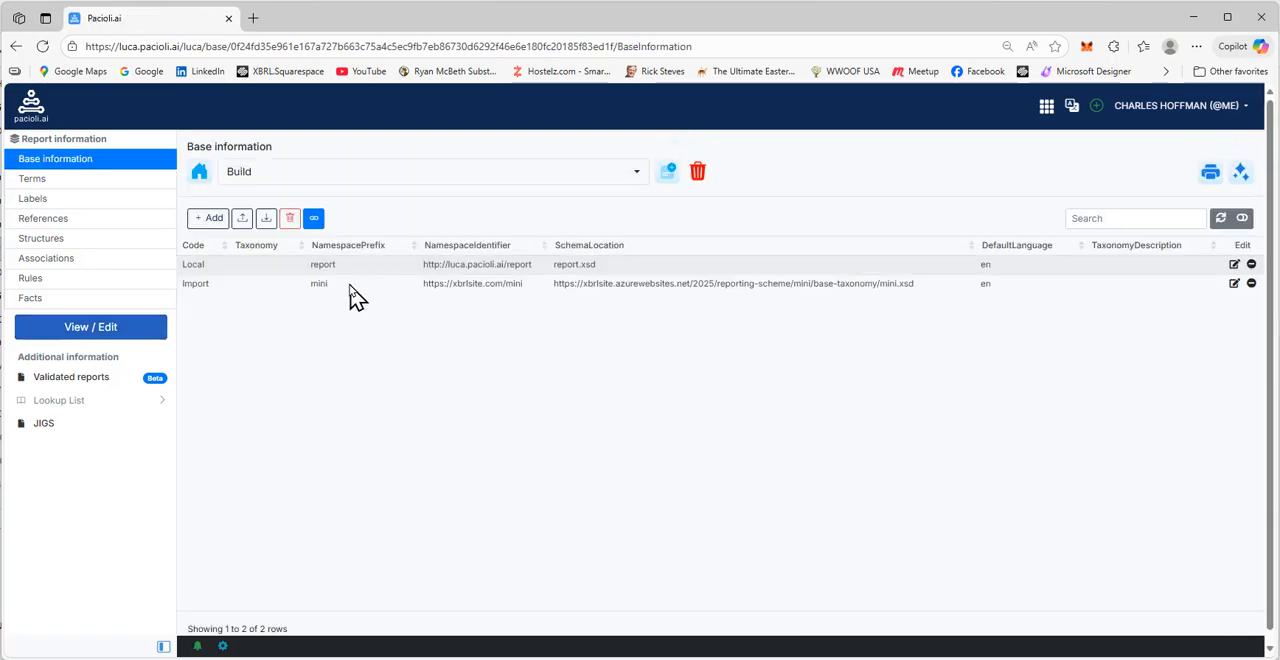
left_click(242, 220)
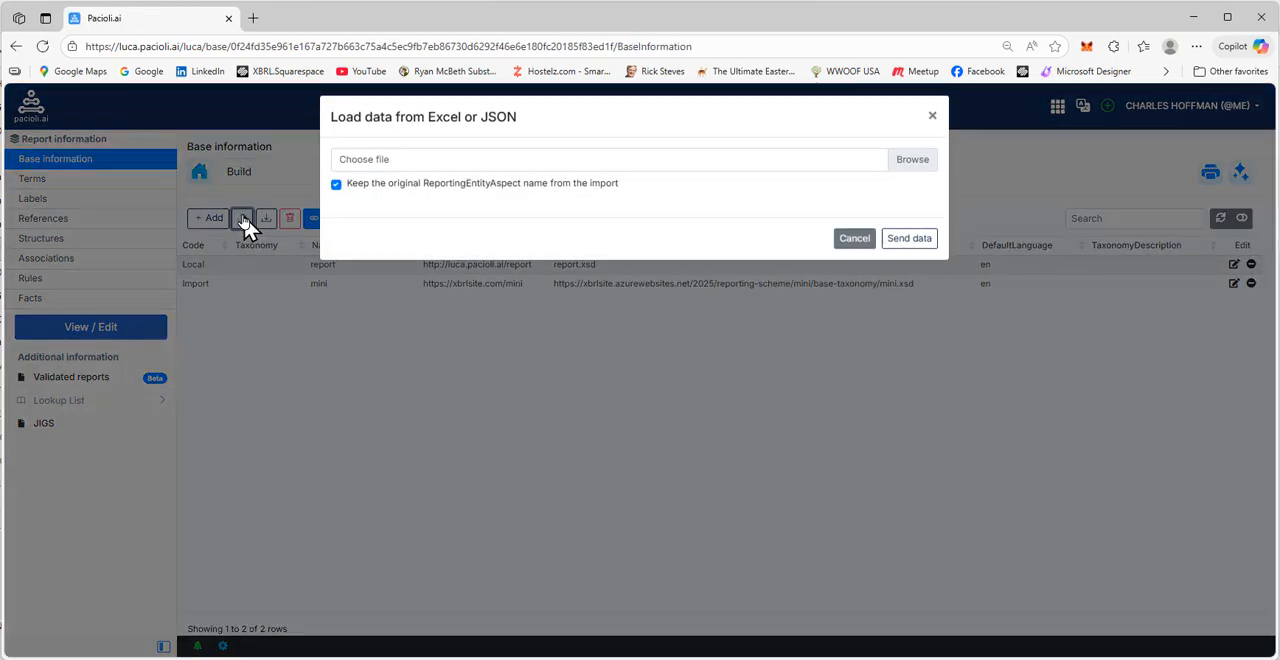
left_click(362, 180)
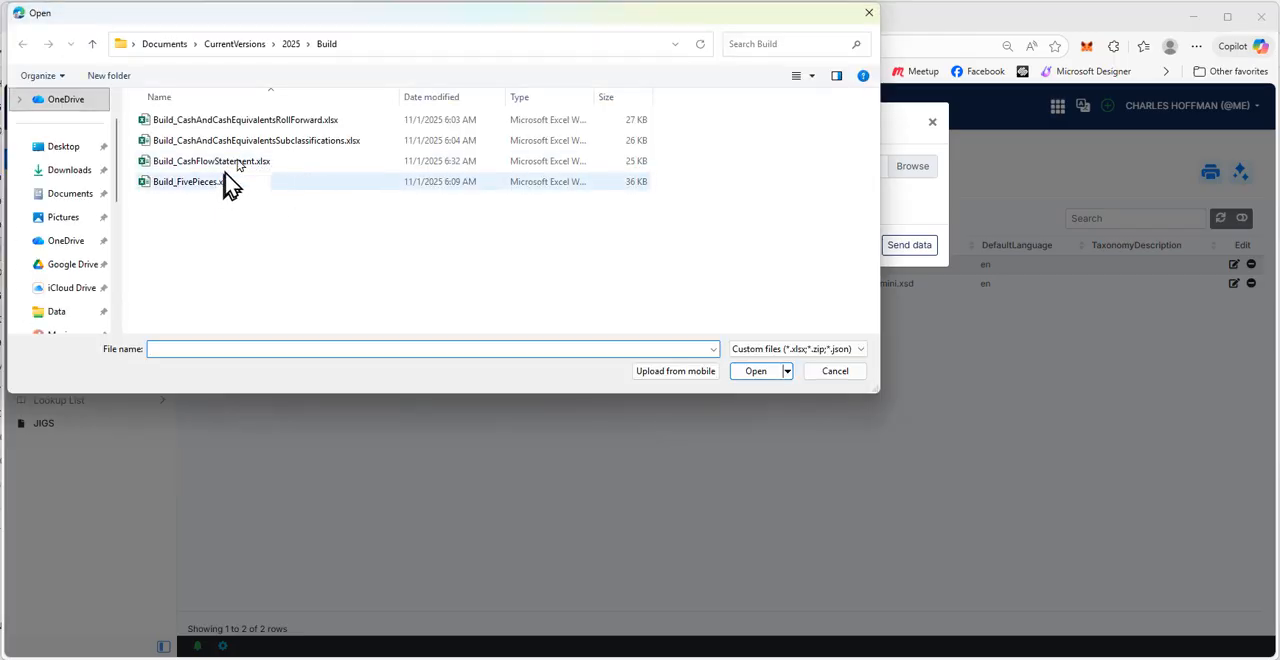
left_click(238, 162)
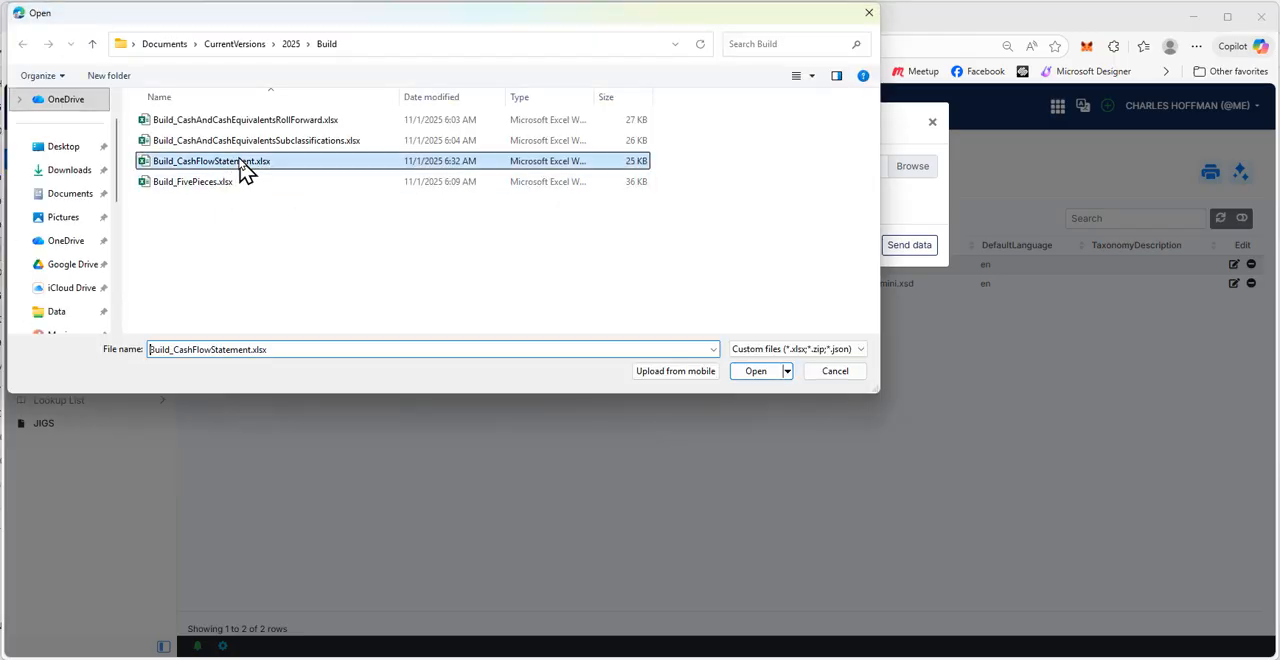
left_click(756, 371)
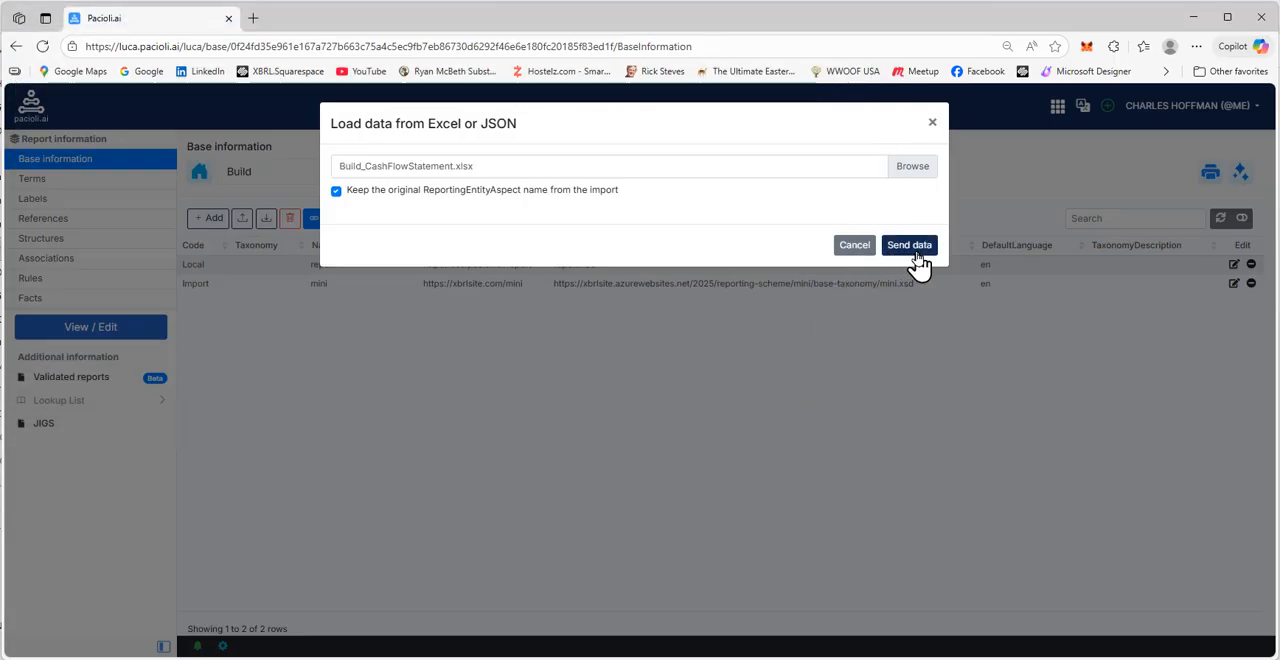
left_click(910, 246)
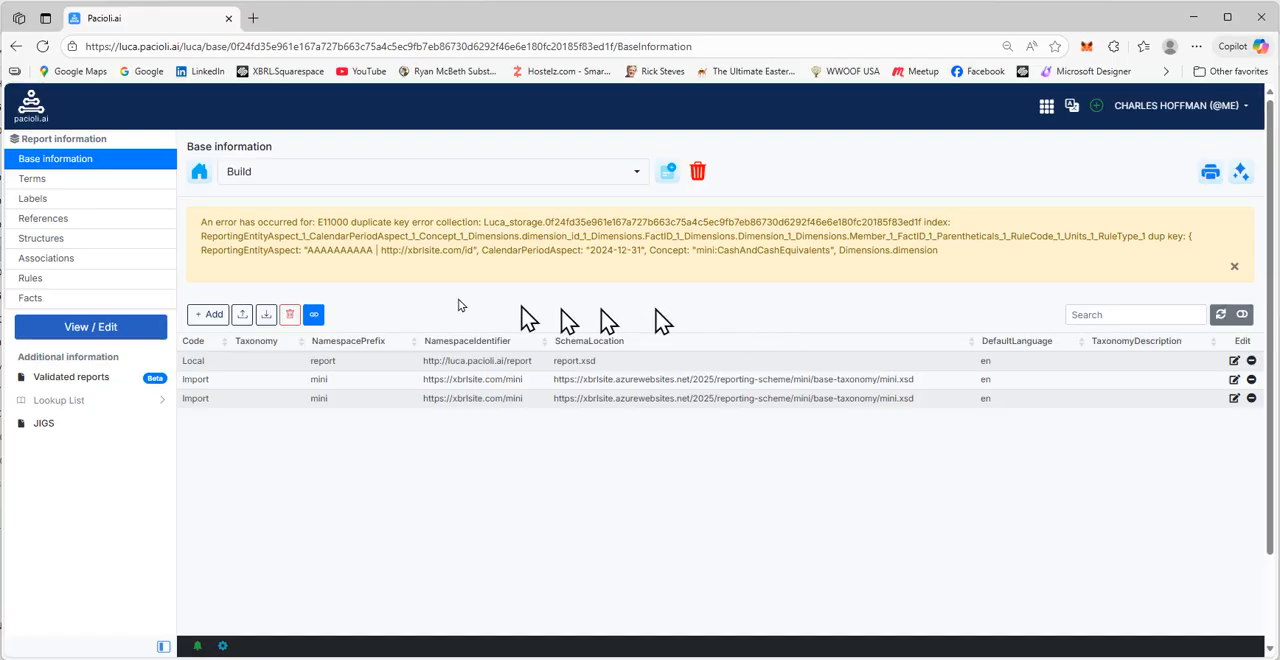
left_click_drag(942, 250, 200, 217)
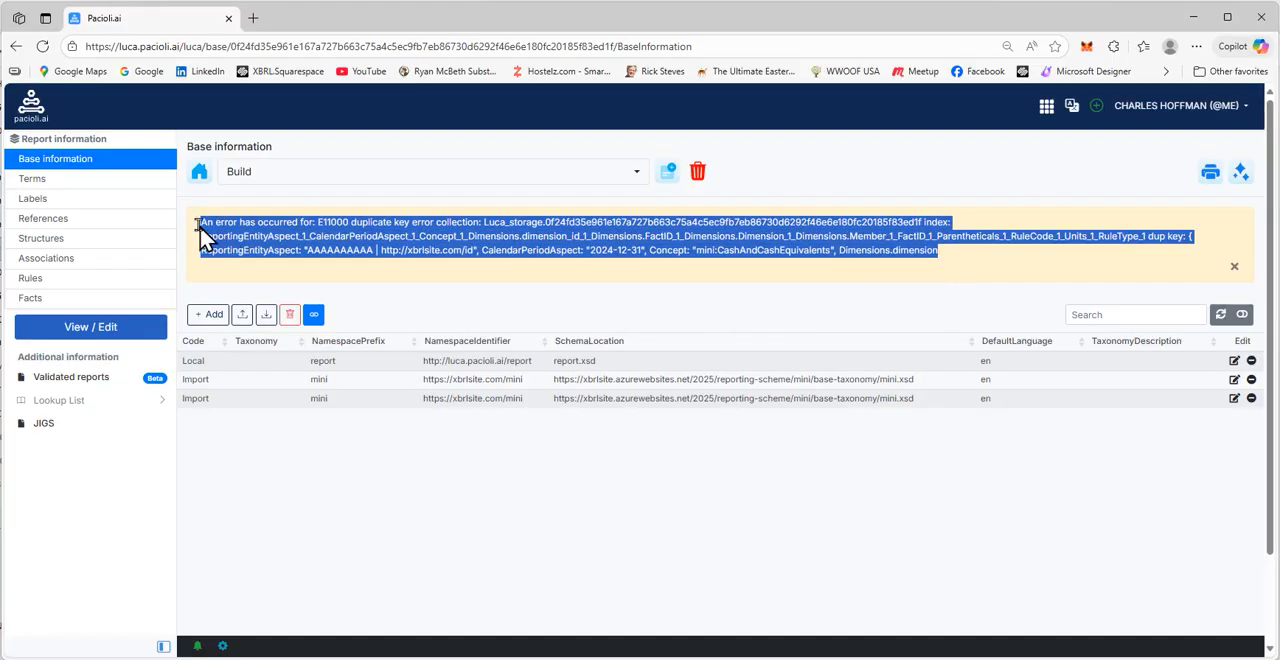
double_click(372, 222)
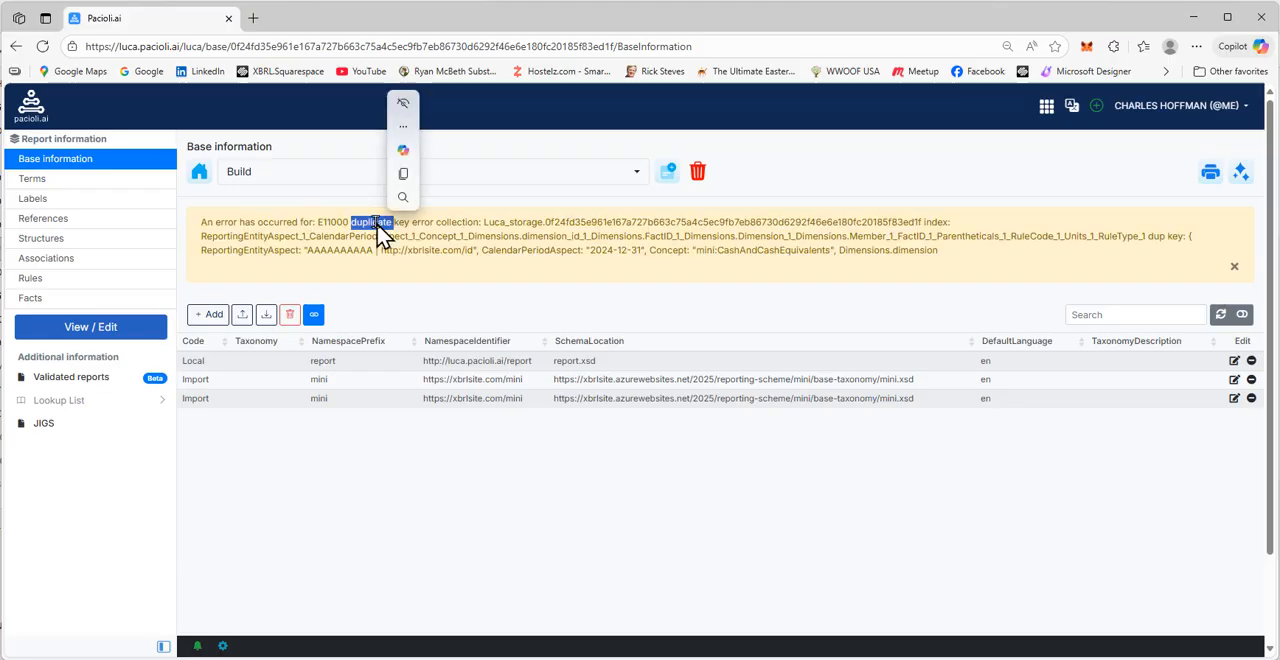
Display the Cash Flow Statement [Hypercube] rendering in the report view and look through its line items
left_click(73, 338)
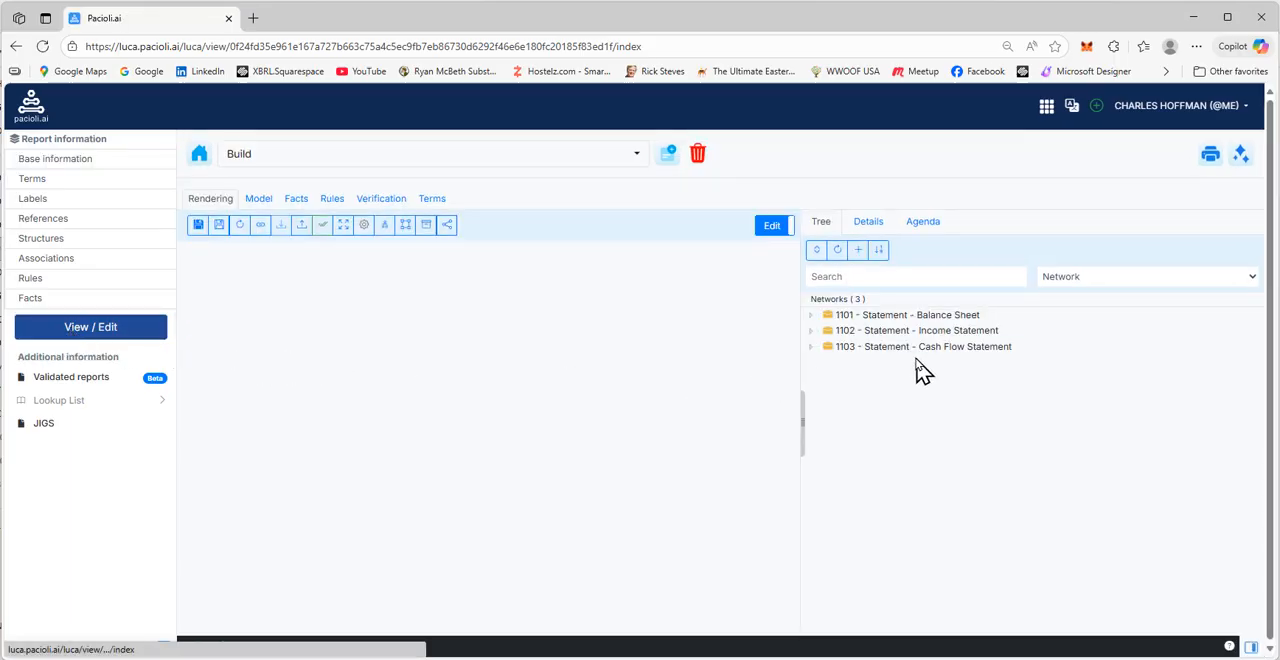
left_click(926, 352)
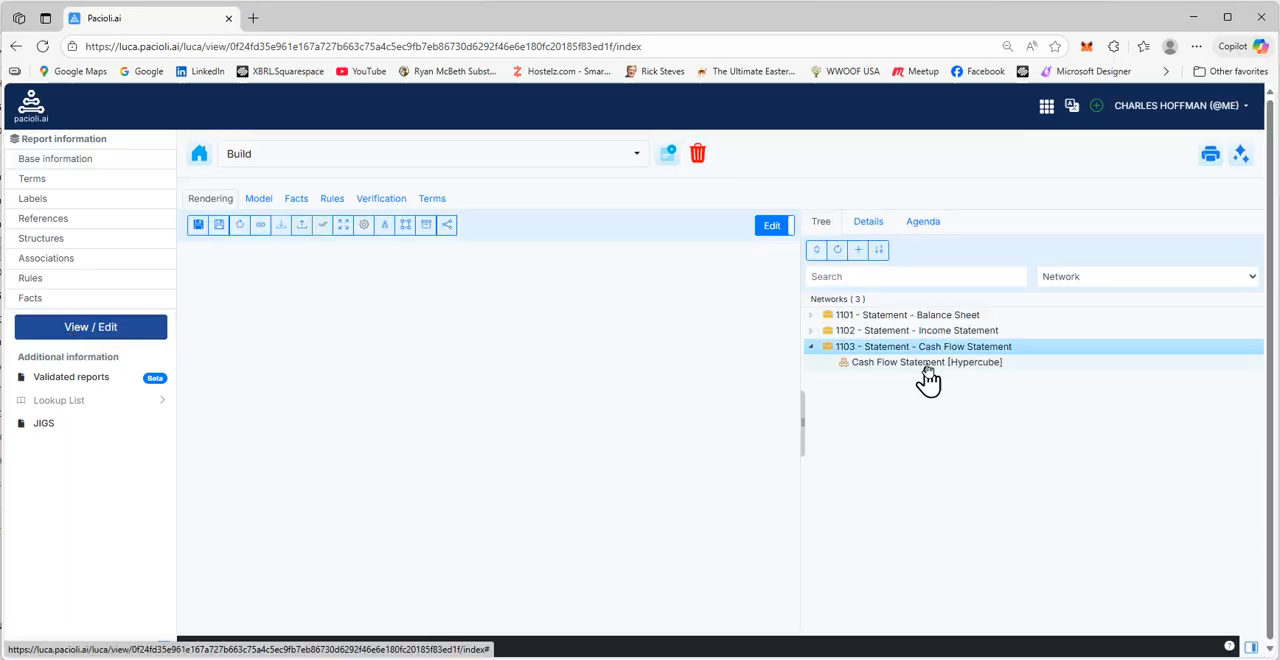
left_click(927, 364)
scroll(616, 560, "down", 1)
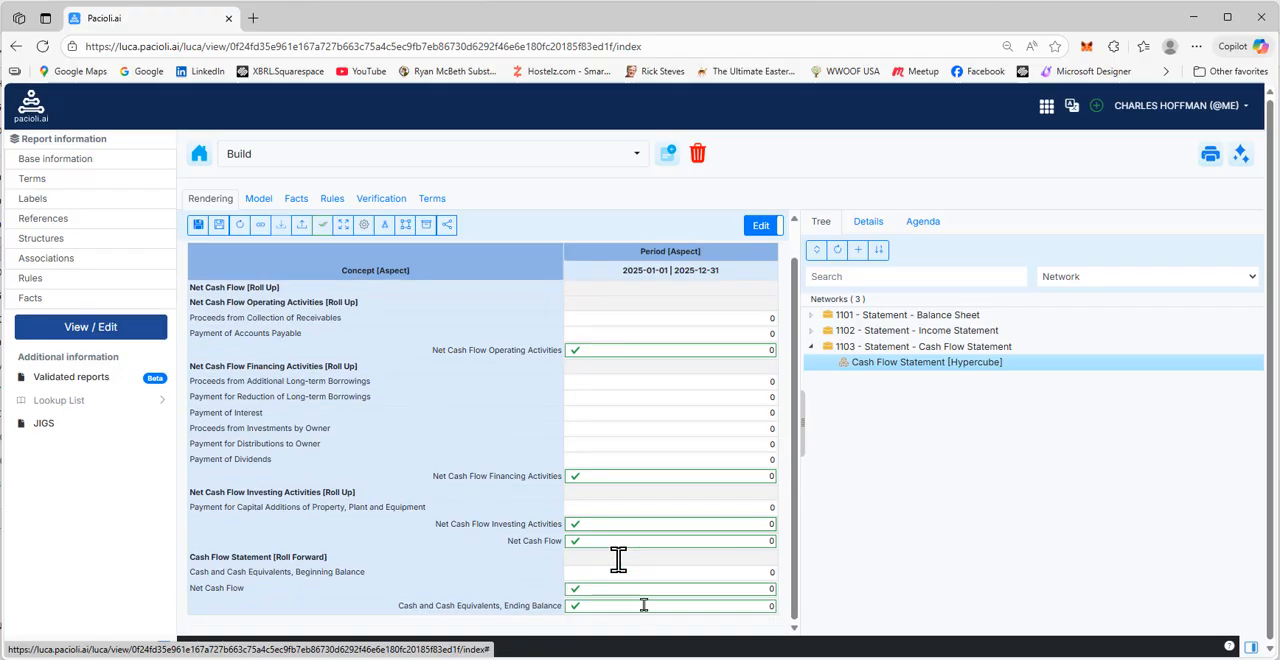
Inspect the balance sheet's Cash and Cash Equivalents facts for 2025-12-31 and 2024-12-31, and return to the Cash Flow Statement [Hypercube]
left_click(866, 317)
left_click(873, 332)
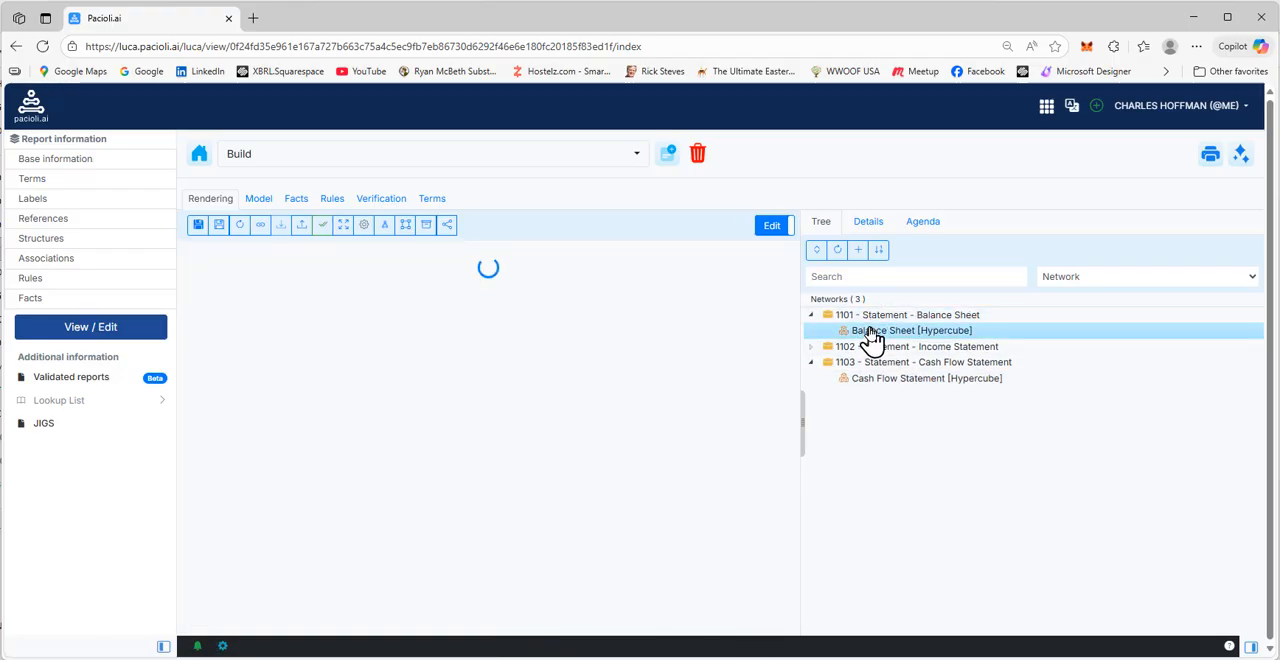
scroll(663, 443, "down", 4)
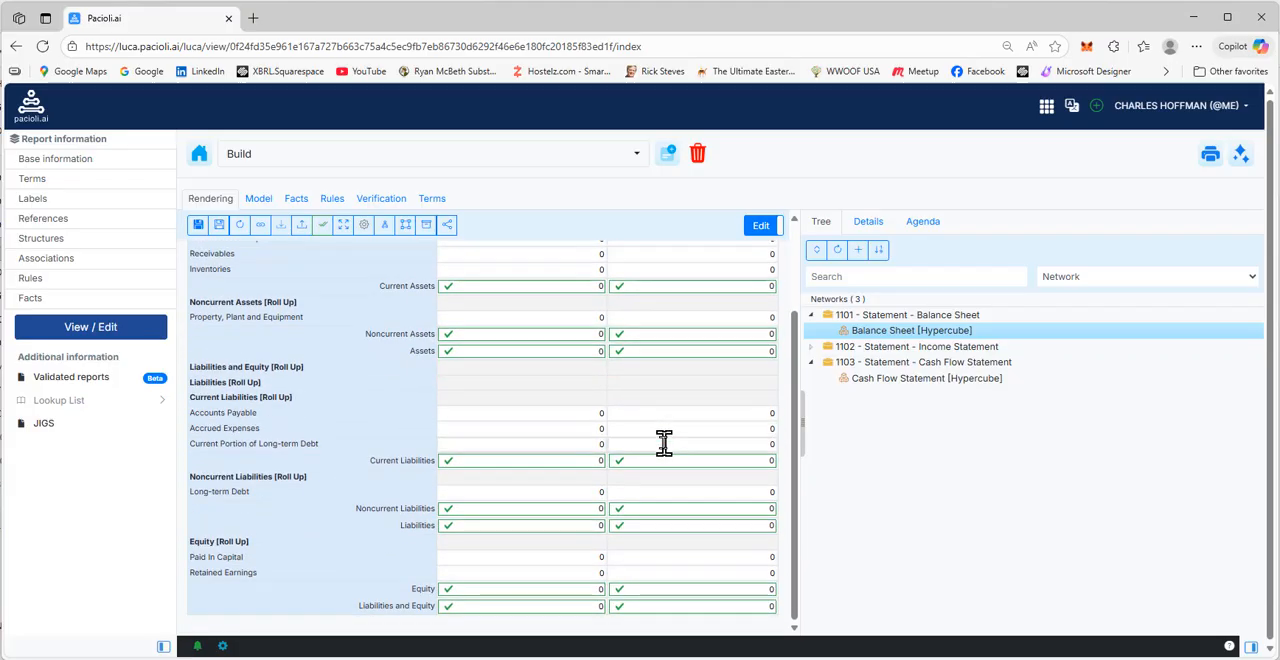
scroll(608, 409, "up", 3)
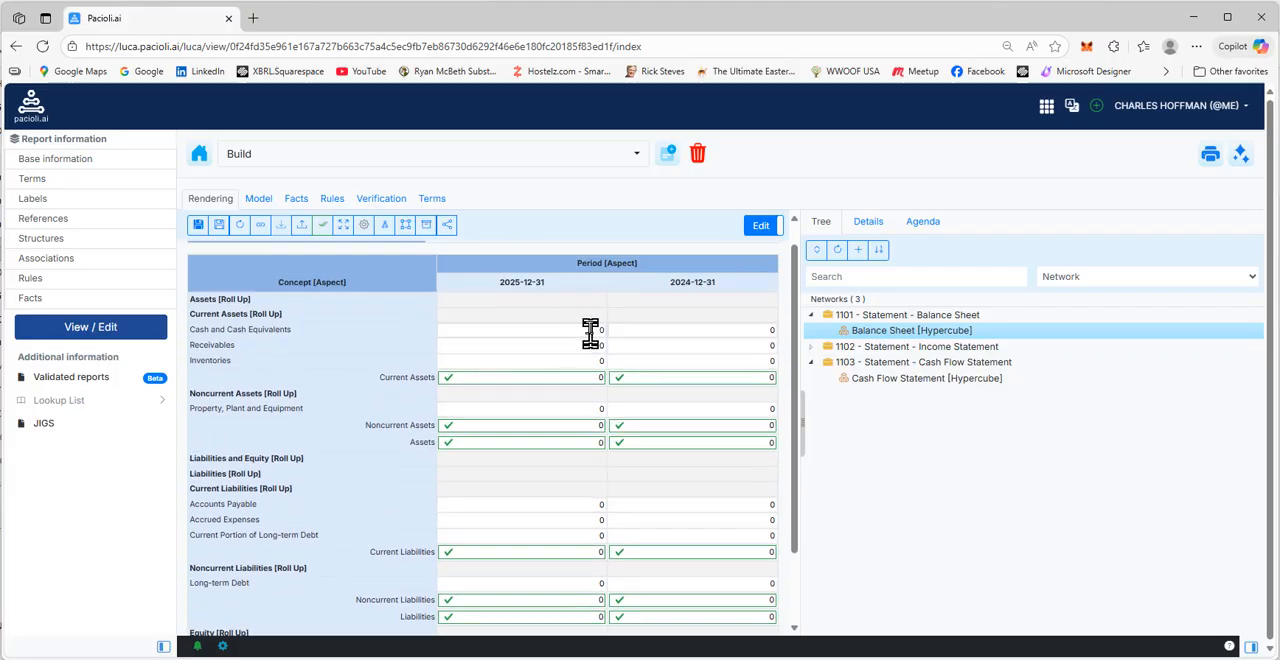
left_click(590, 333)
left_click(669, 331)
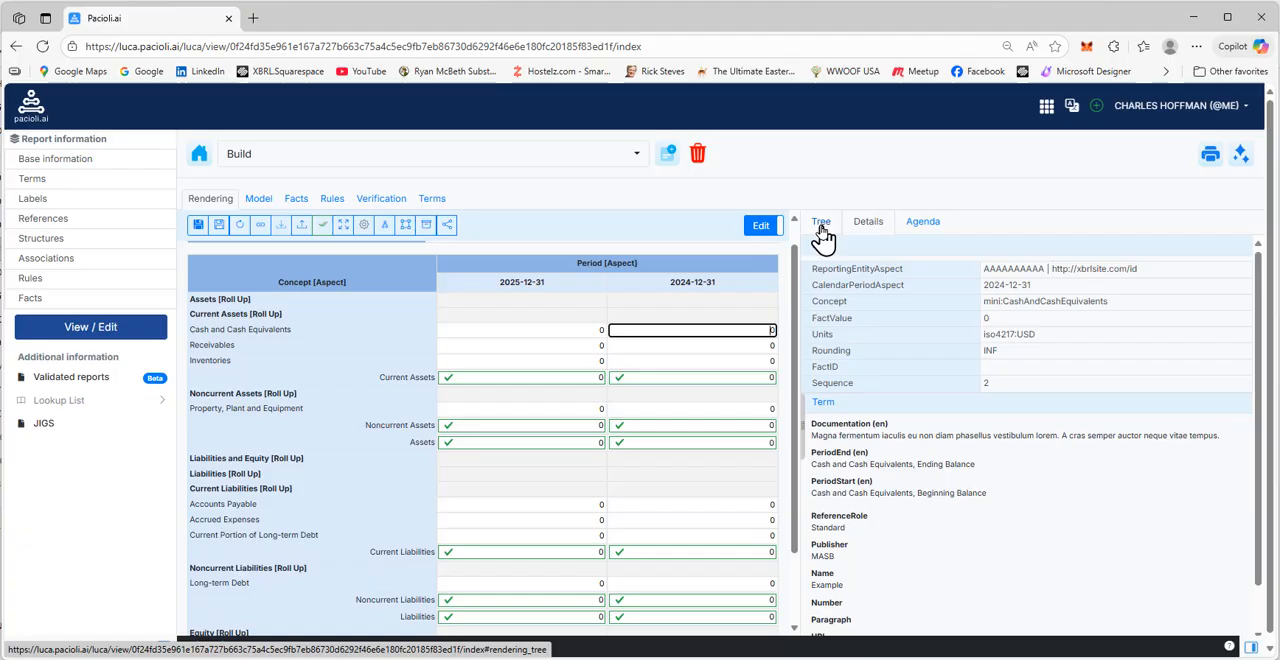
left_click(820, 229)
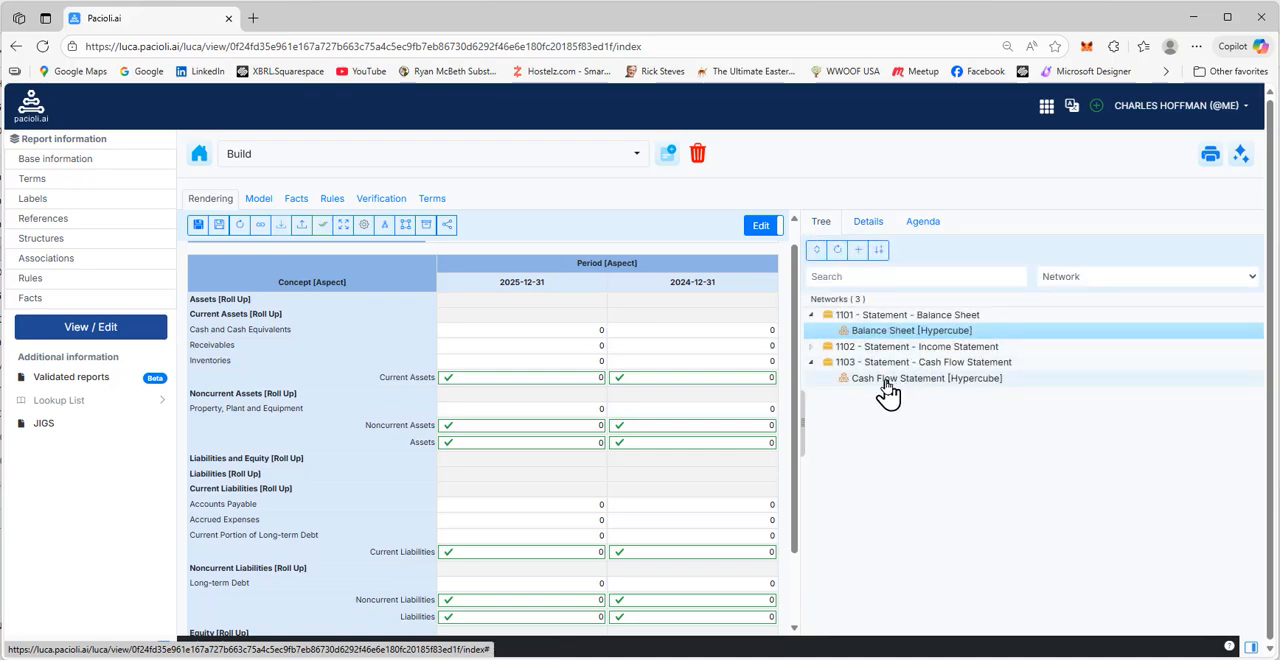
left_click(888, 390)
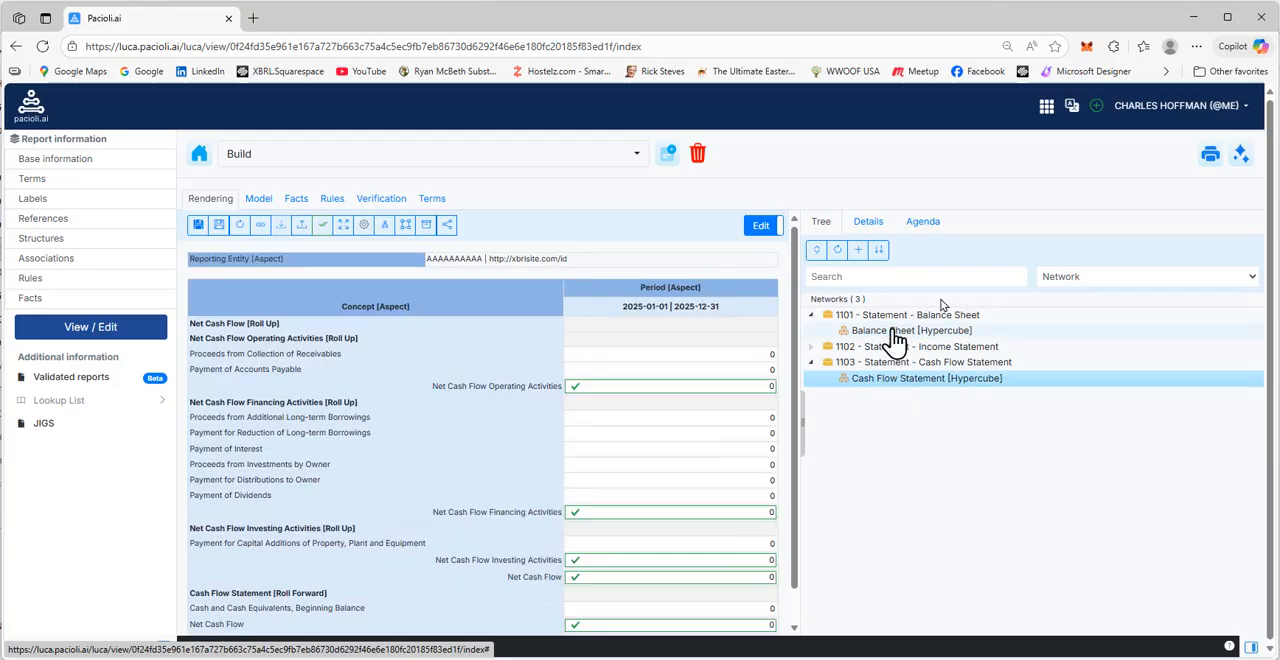
Run a local validation of the three-statement report, examine the disclosure checklist and XBRL technical syntax results, and return to the report view
left_click(1240, 155)
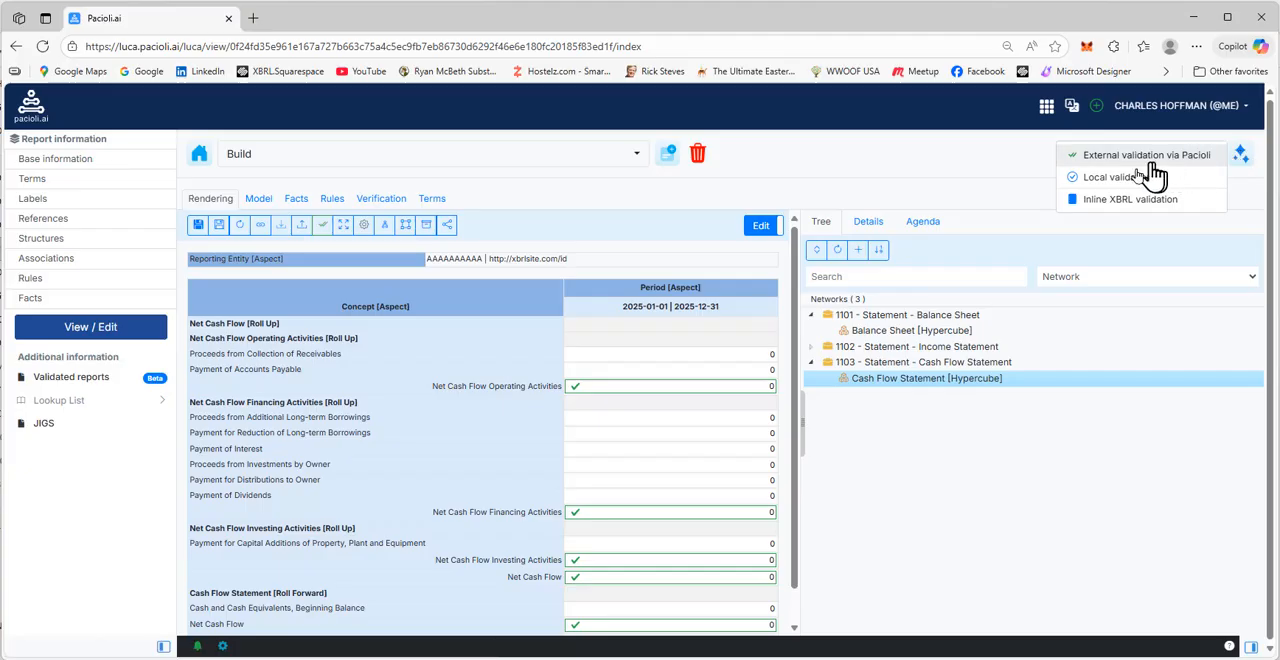
left_click(1105, 178)
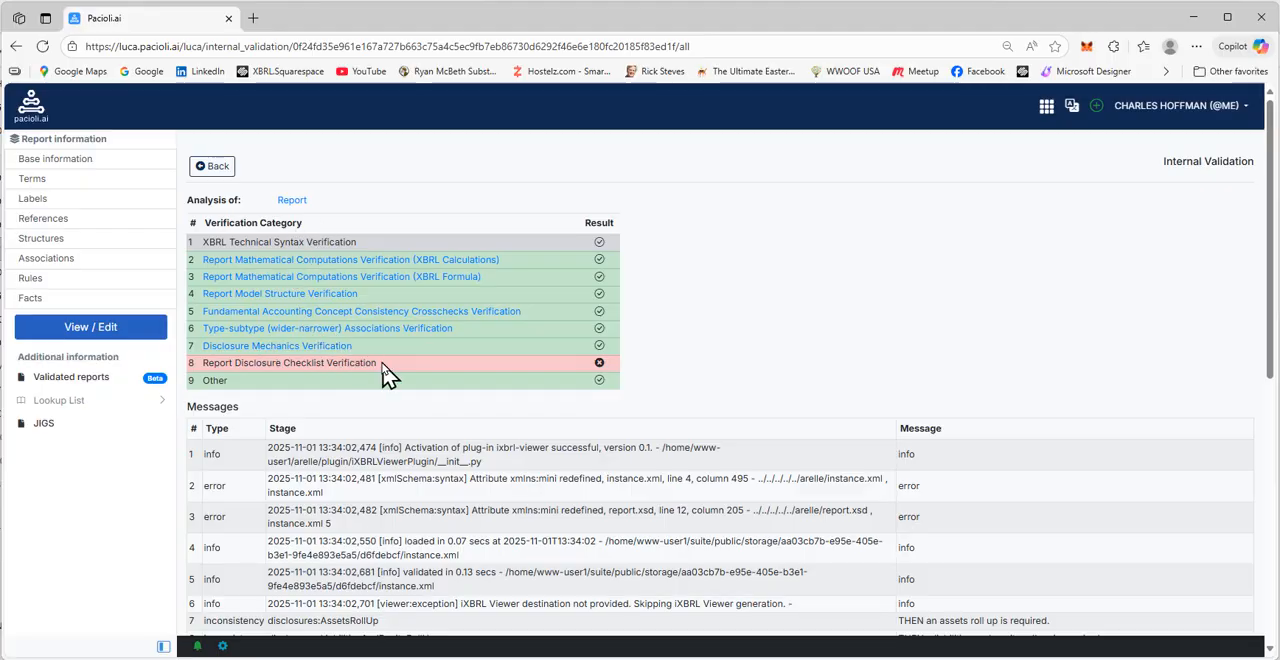
left_click_drag(382, 364, 203, 375)
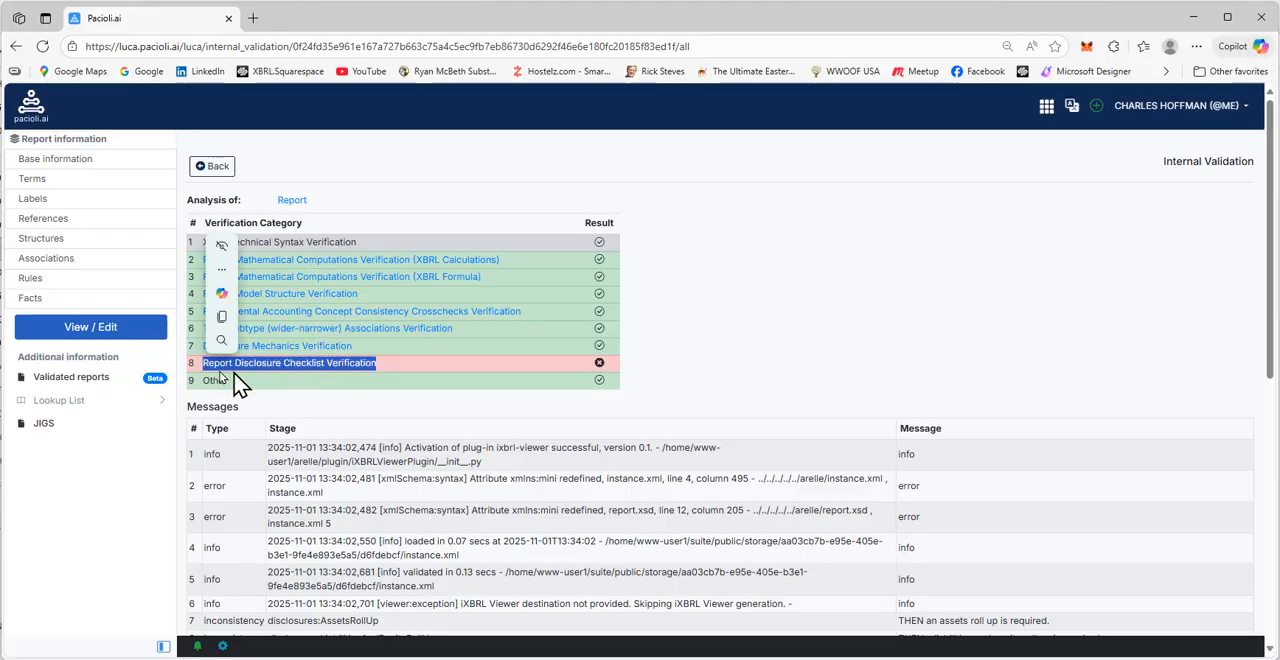
left_click(336, 364)
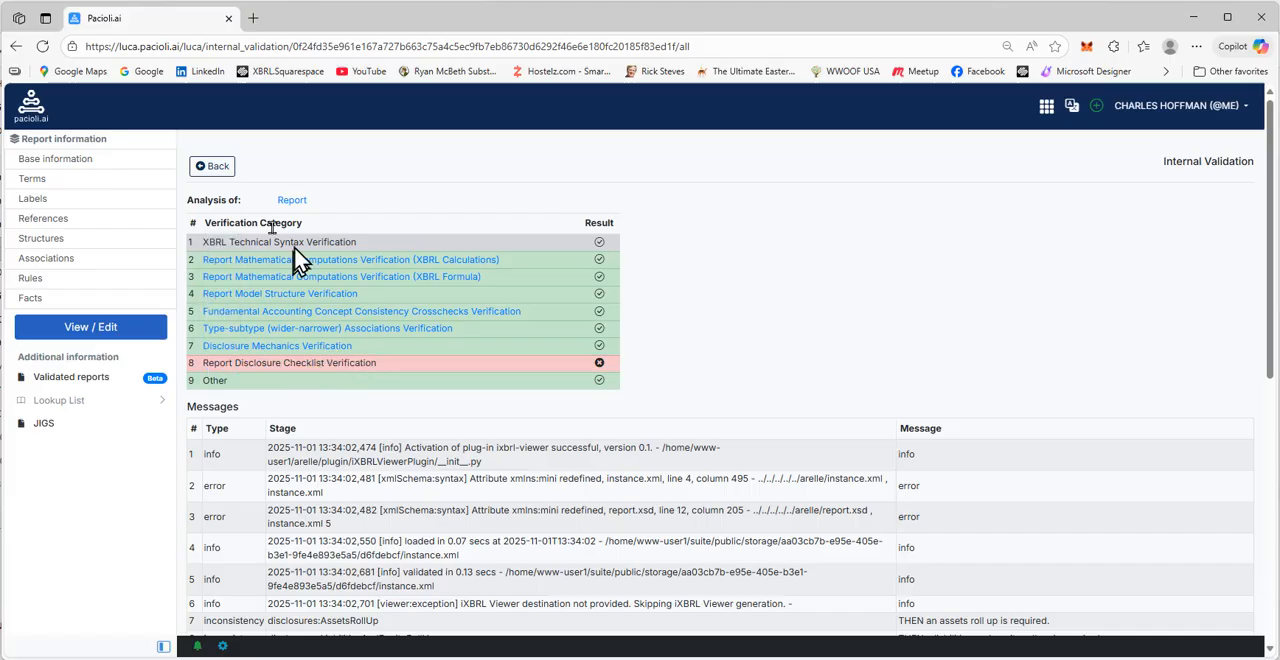
left_click(217, 174)
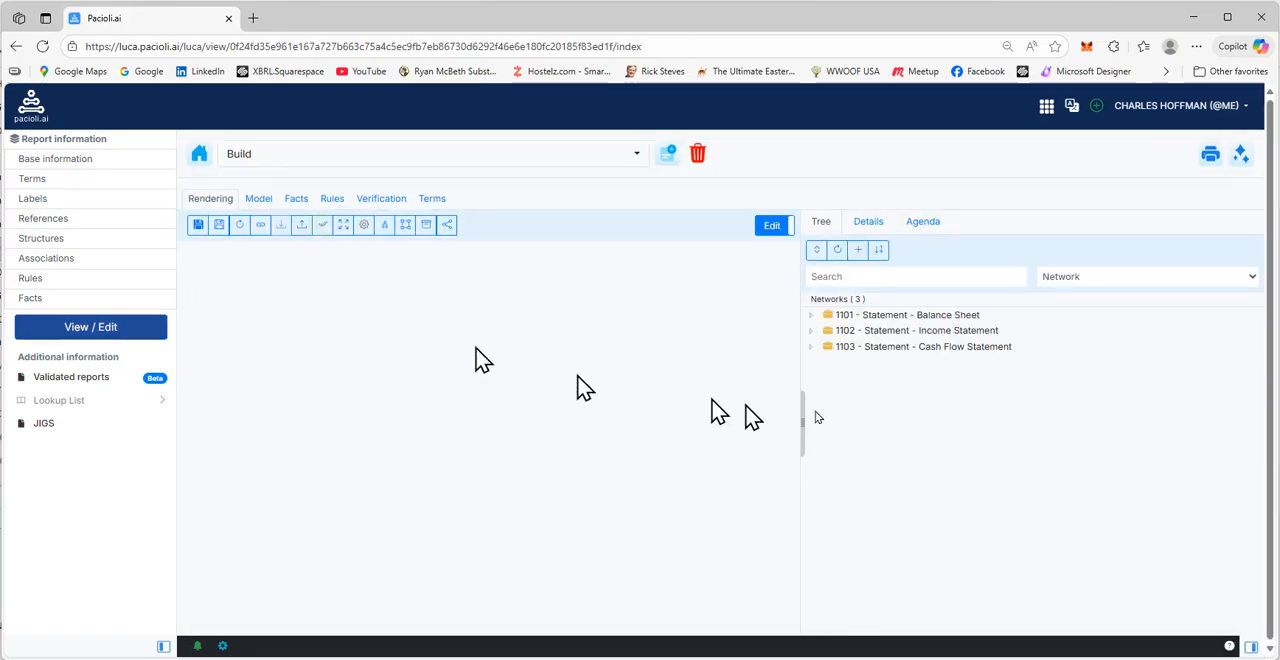
Export the 1103 - Statement - Cash Flow Statement structure to Excel as model and report, without derivation rules
left_click(903, 348)
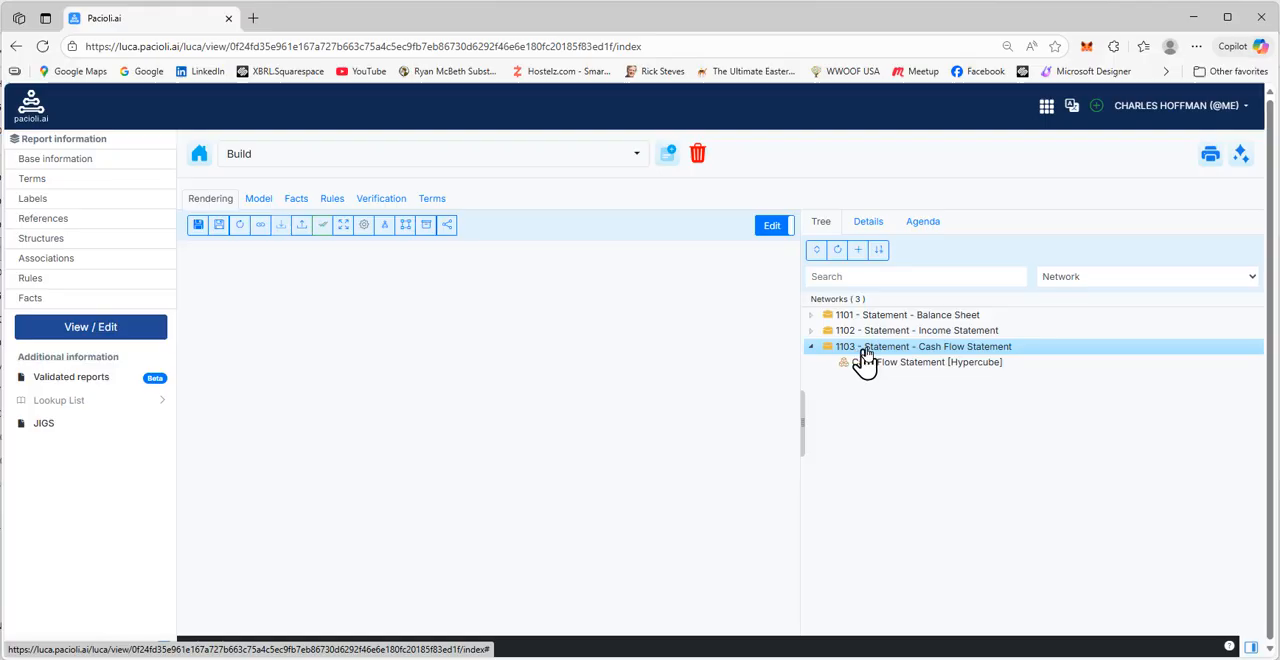
right_click(868, 357)
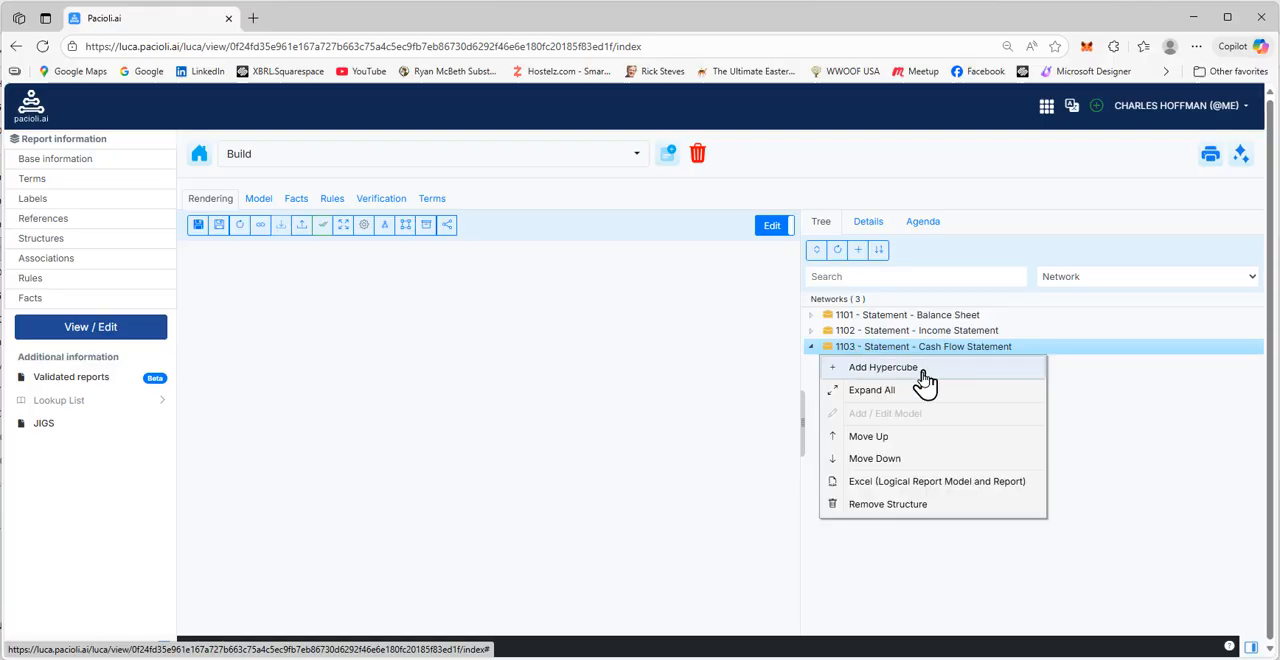
left_click(880, 483)
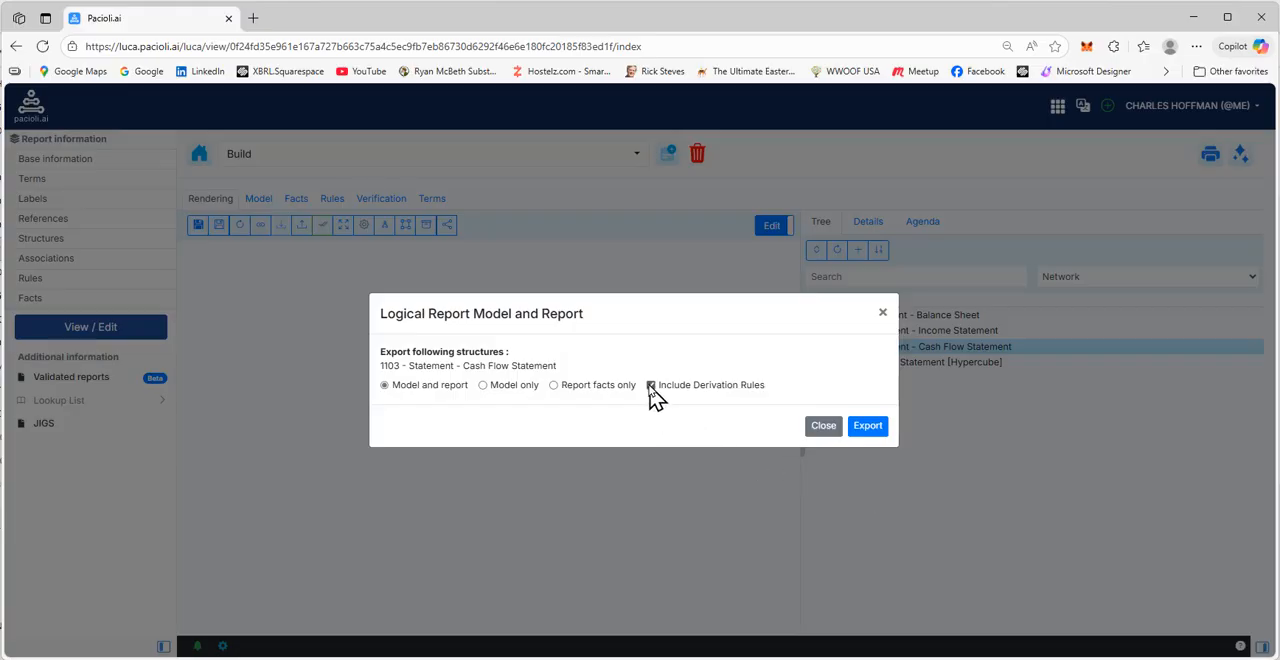
left_click(876, 432)
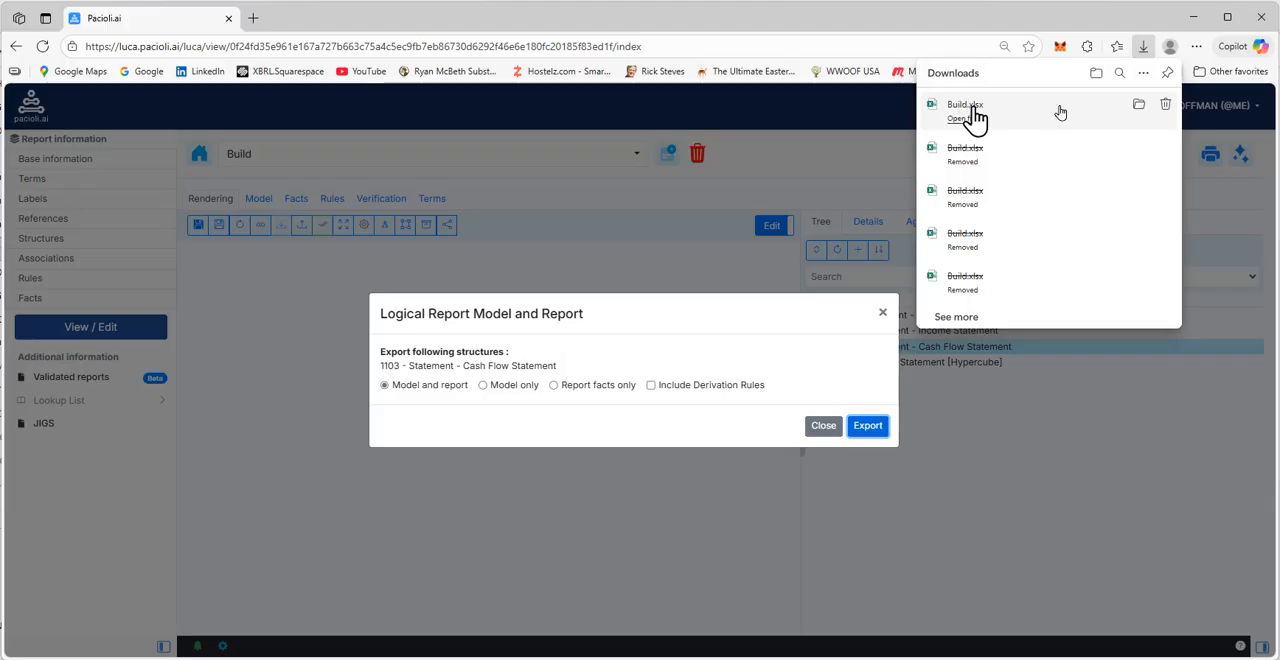
Move the exported Build.xlsx from Downloads into Documents\CurrentVersions\2025\Build, and close the export dialog back in the browser
left_click(1140, 106)
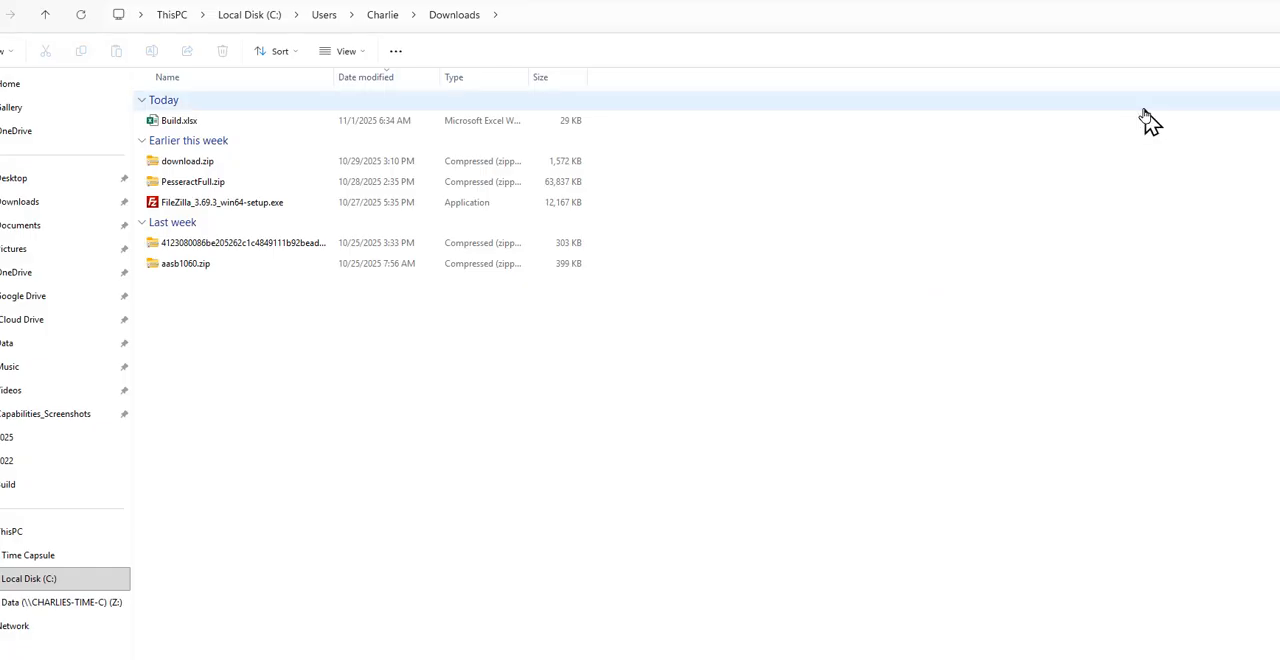
right_click(187, 129)
left_click(212, 150)
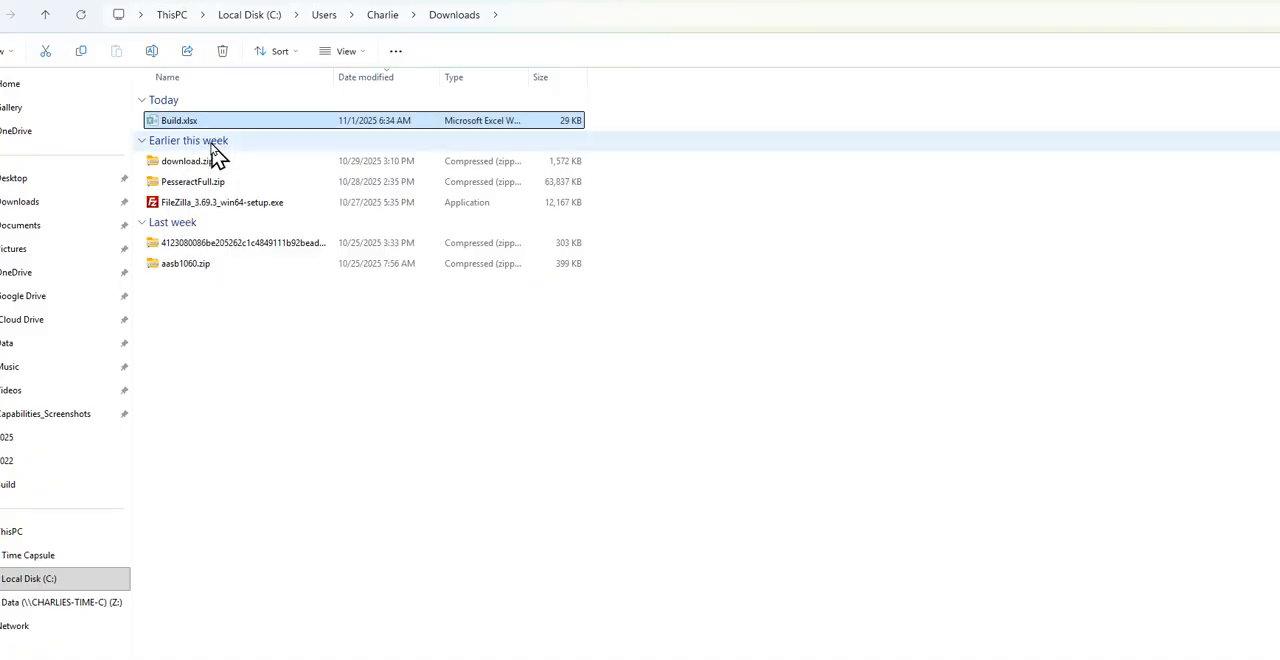
key("alt+Tab")
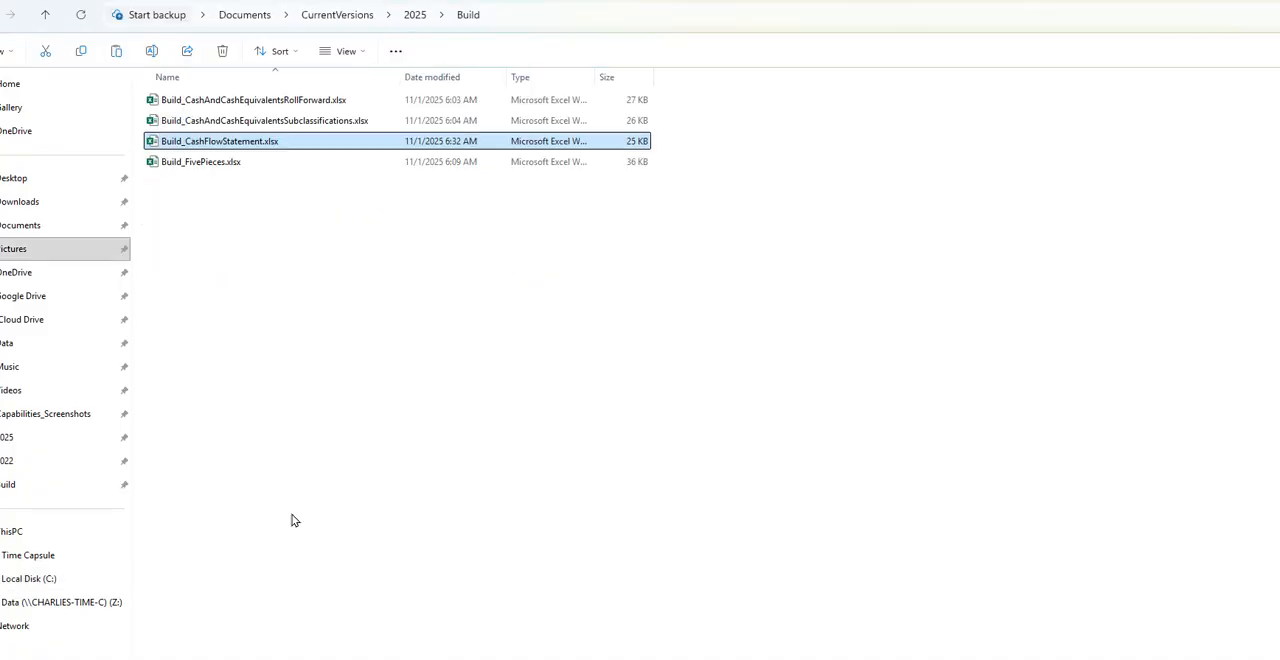
right_click(279, 426)
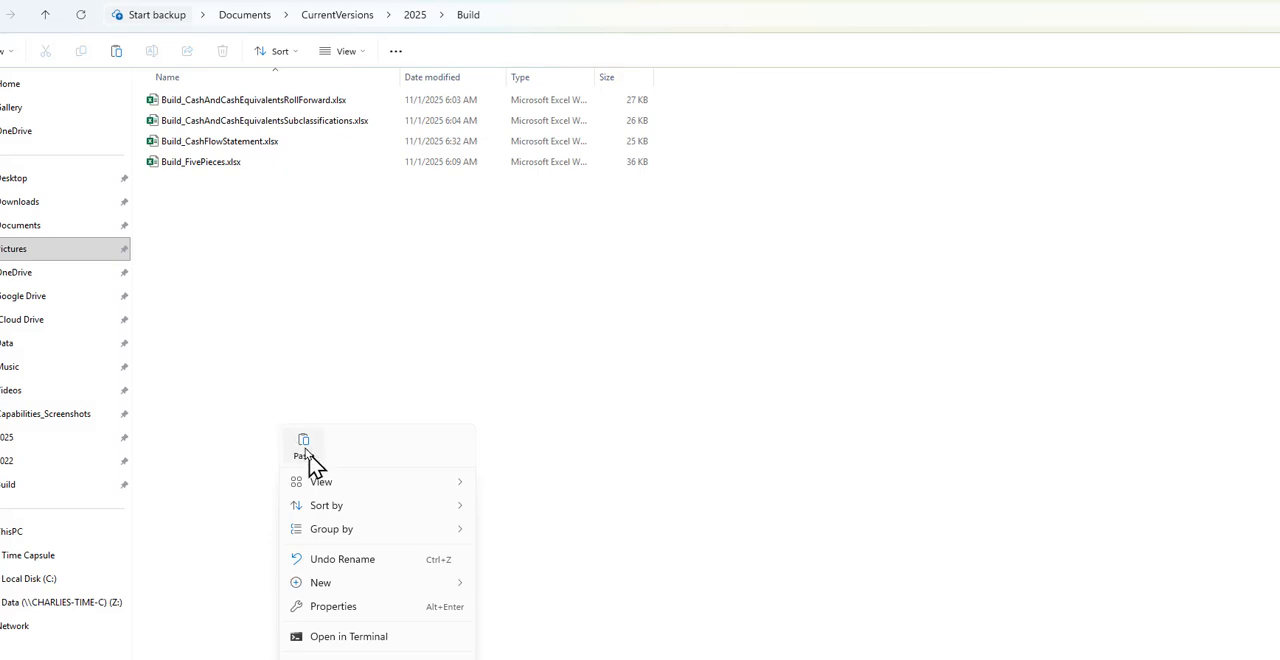
left_click(305, 450)
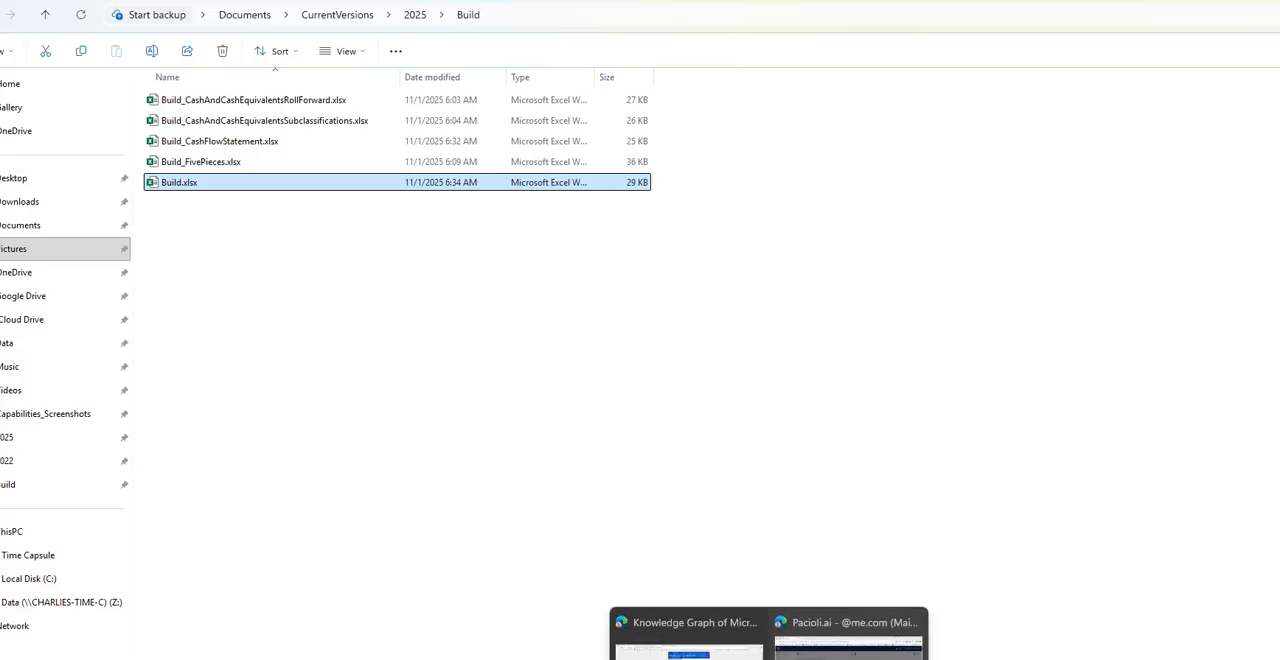
left_click(850, 633)
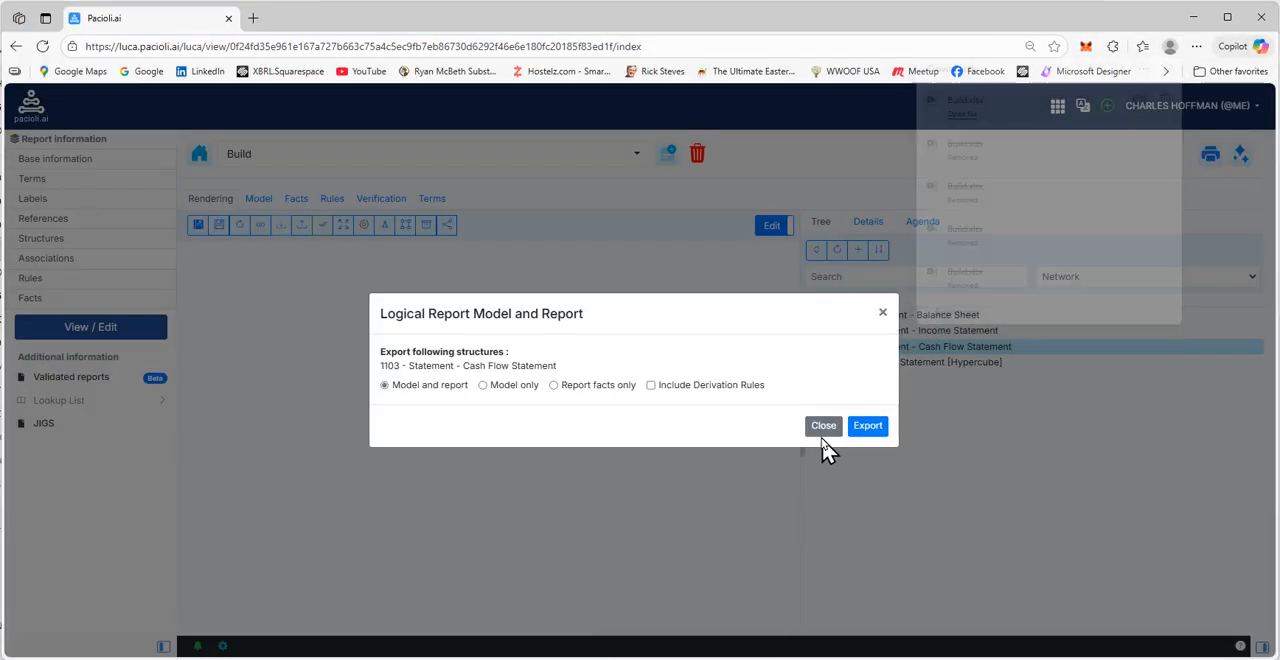
left_click(826, 430)
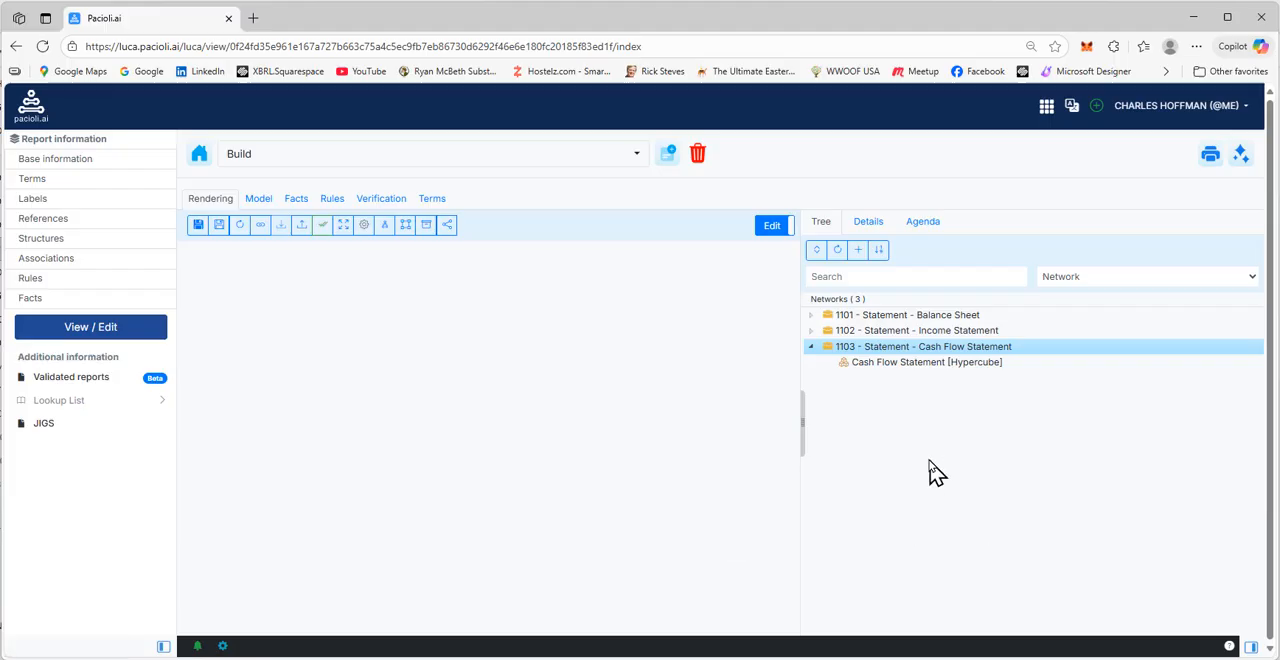
right_click(906, 356)
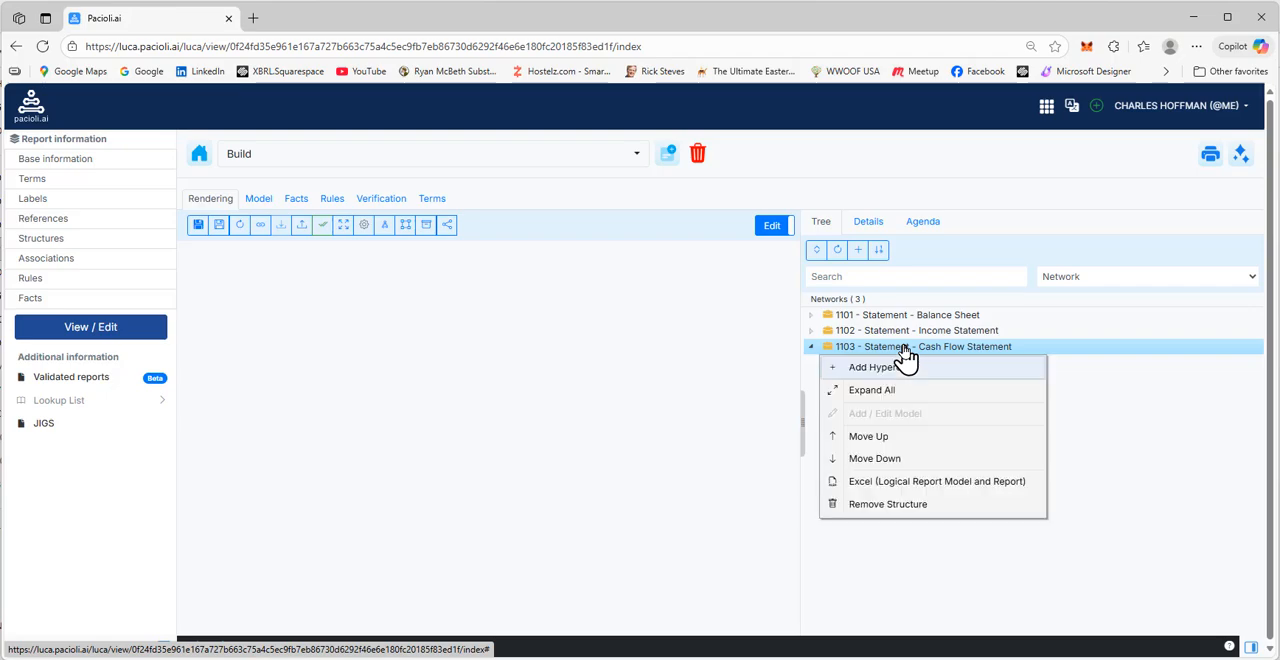
left_click(906, 367)
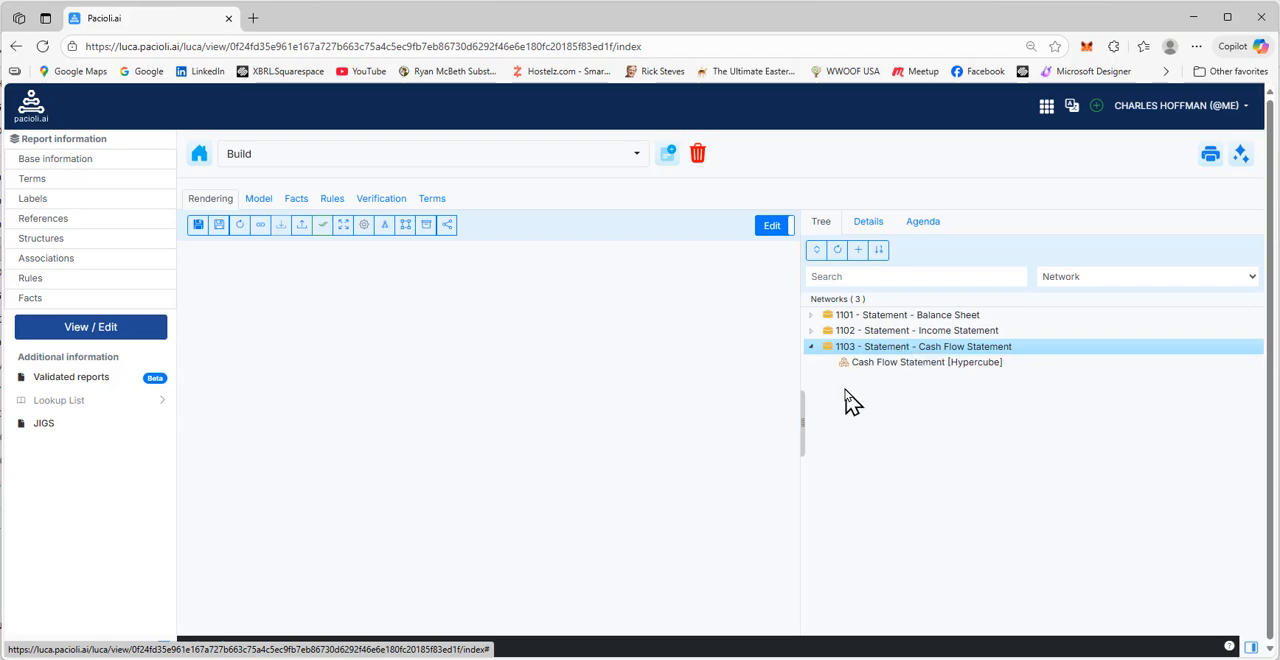
Import Build_CashAndCashEquivalentsRollForward.xlsx through the report's base information, keeping the original ReportingEntityAspect name, and read the import feedback
left_click(48, 166)
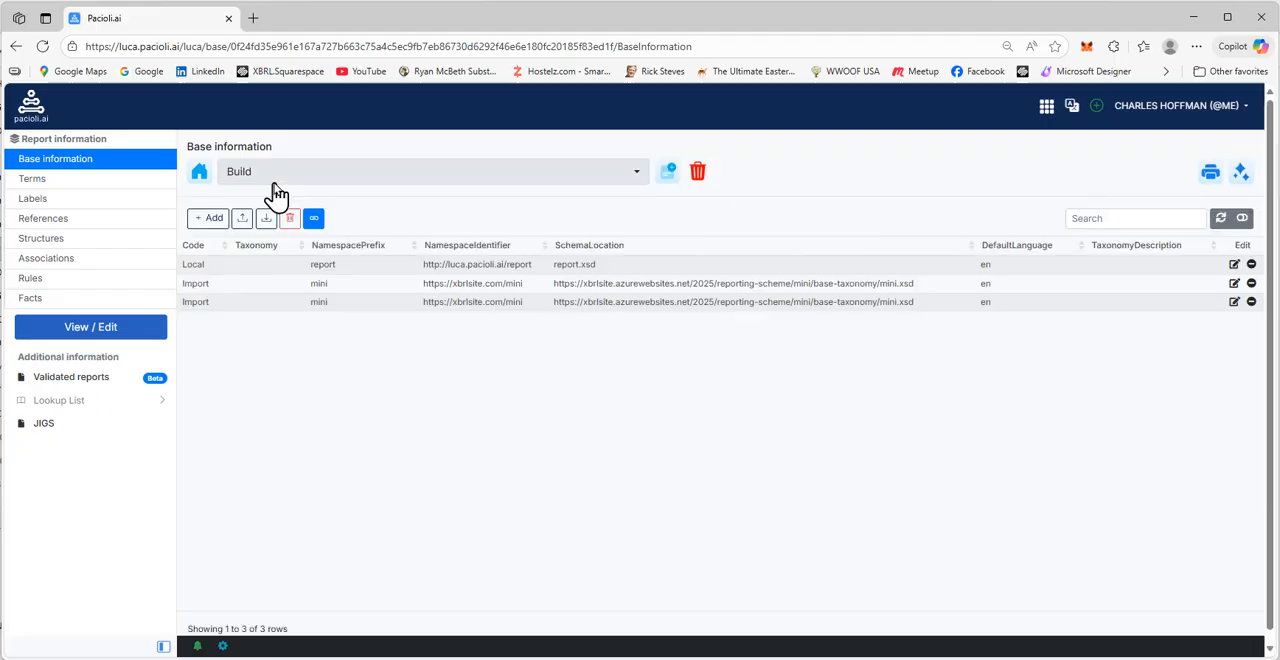
left_click(237, 221)
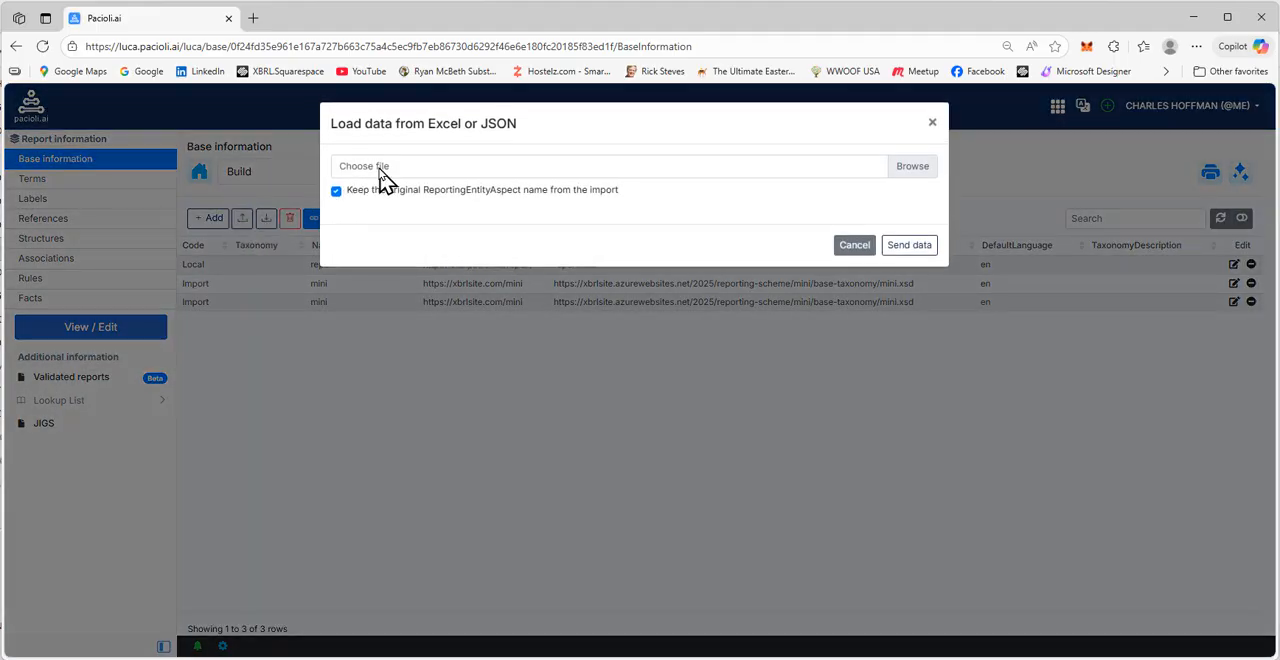
left_click(378, 168)
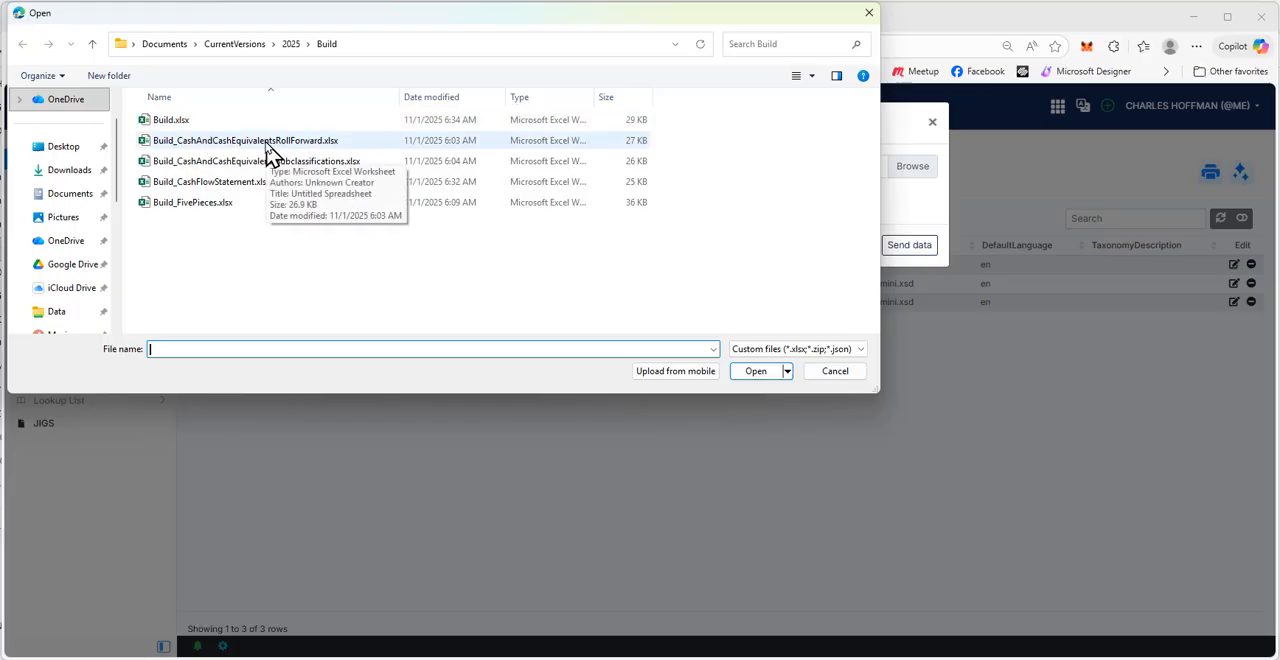
double_click(268, 148)
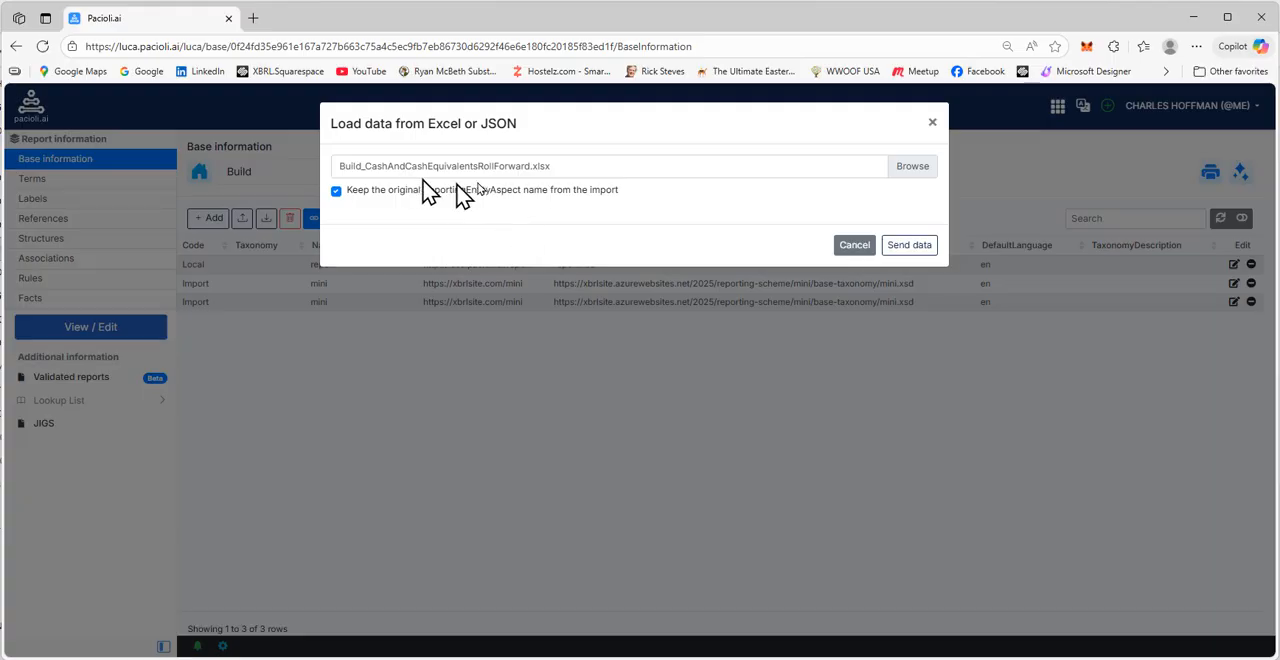
left_click(910, 245)
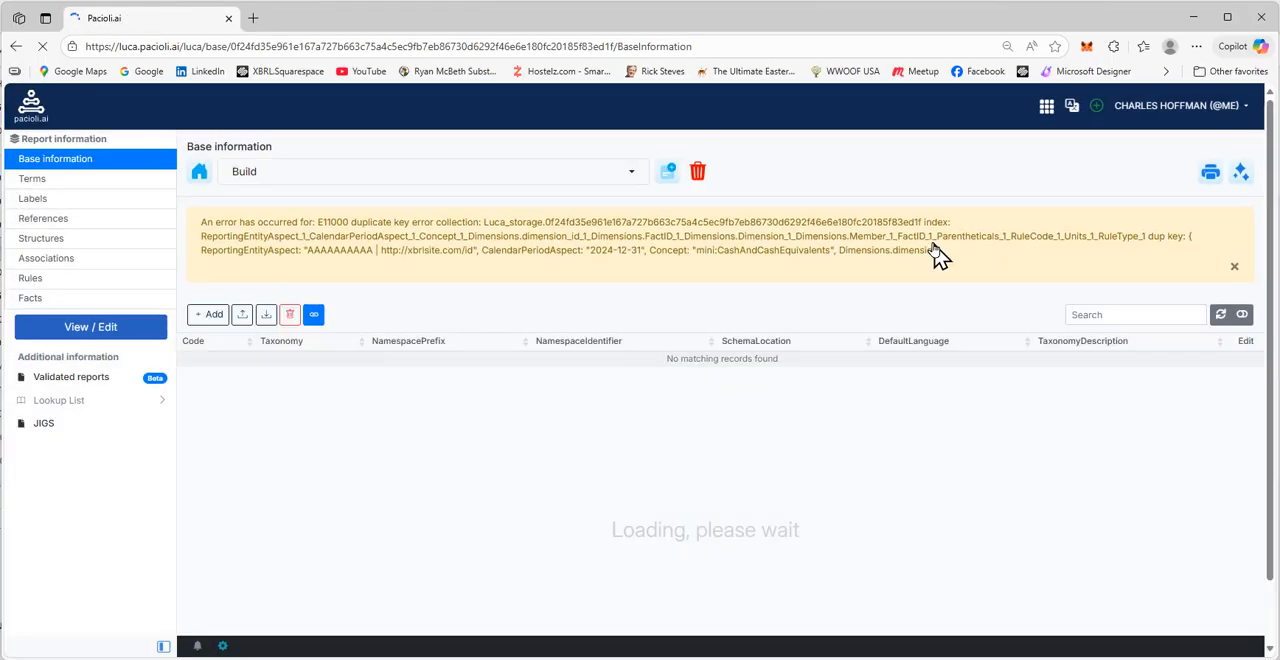
left_click_drag(940, 252, 200, 222)
left_click(232, 244)
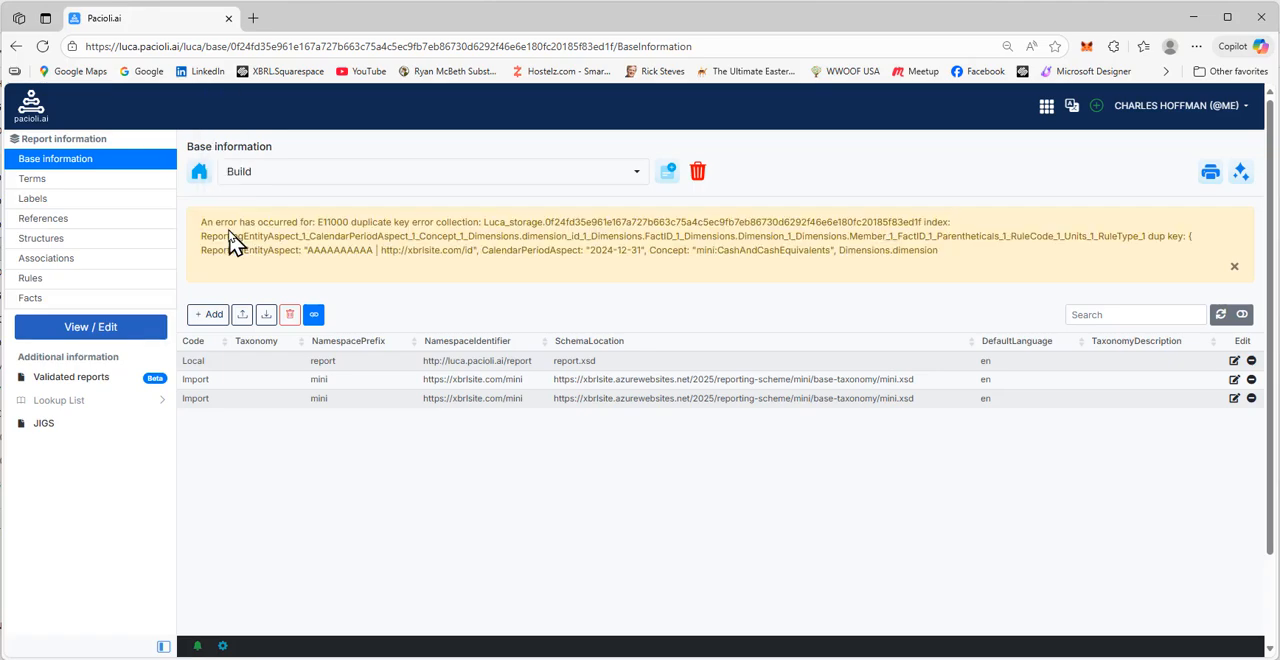
Display the Cash and Cash Equivalents Roll Forward [Hypercube] rendering under network 6110 in the report view
left_click(119, 340)
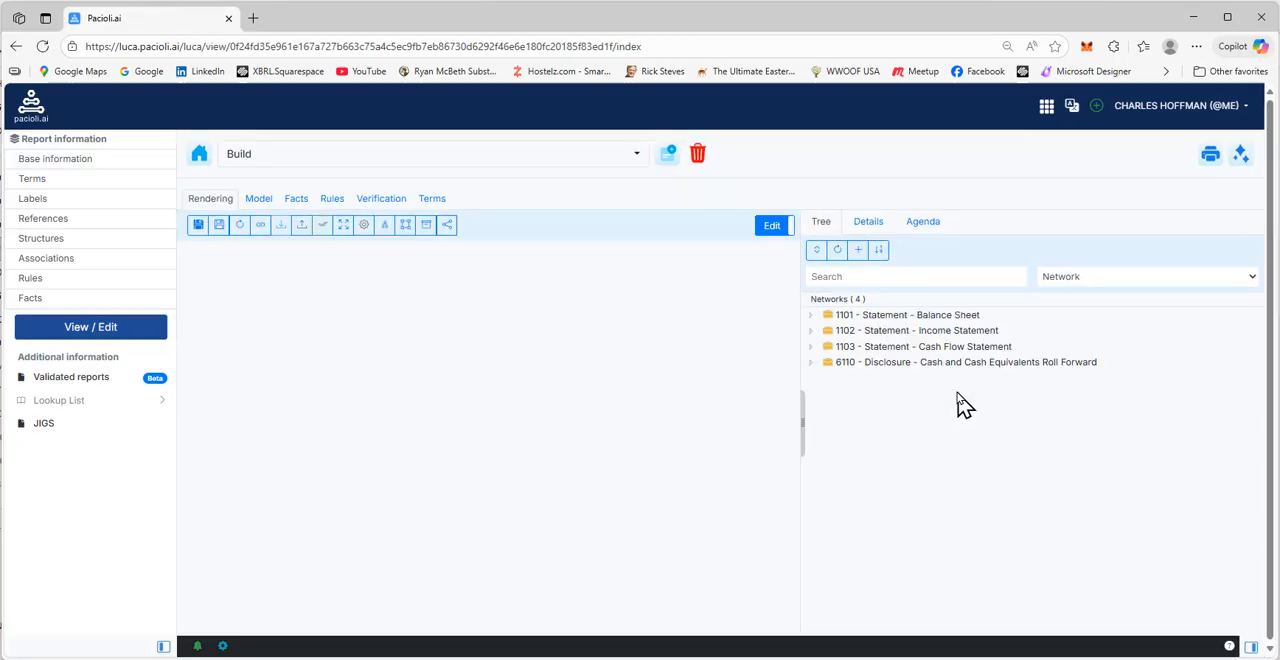
left_click(905, 364)
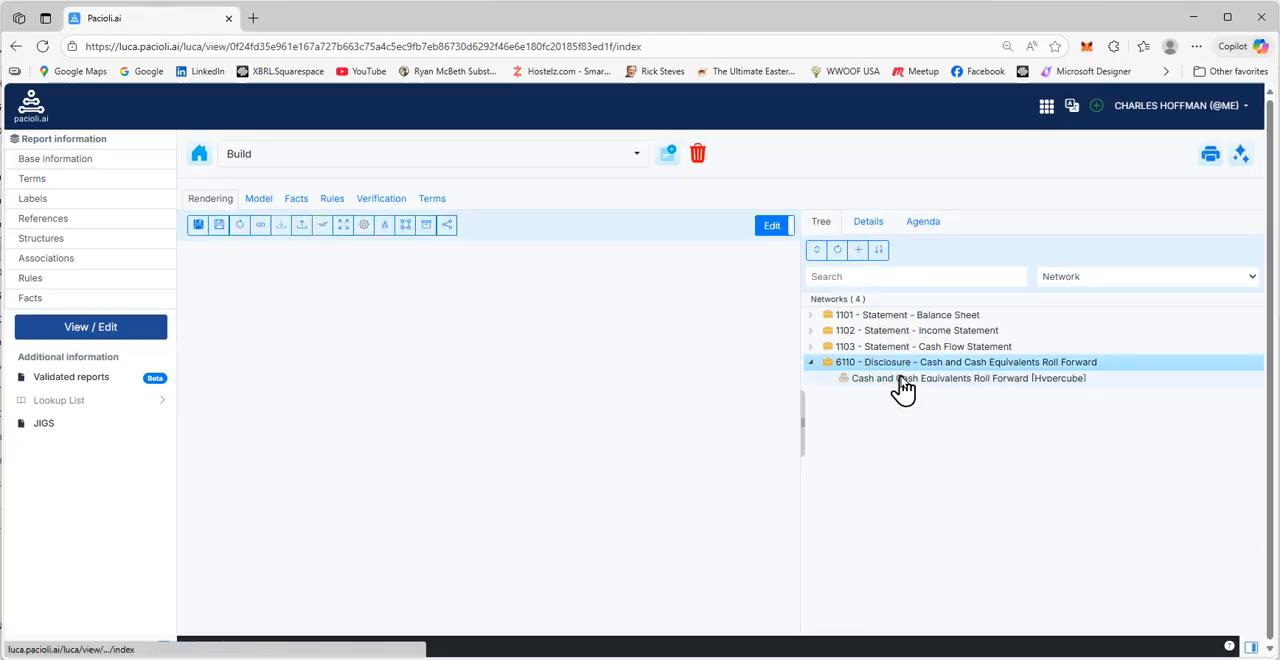
left_click(902, 379)
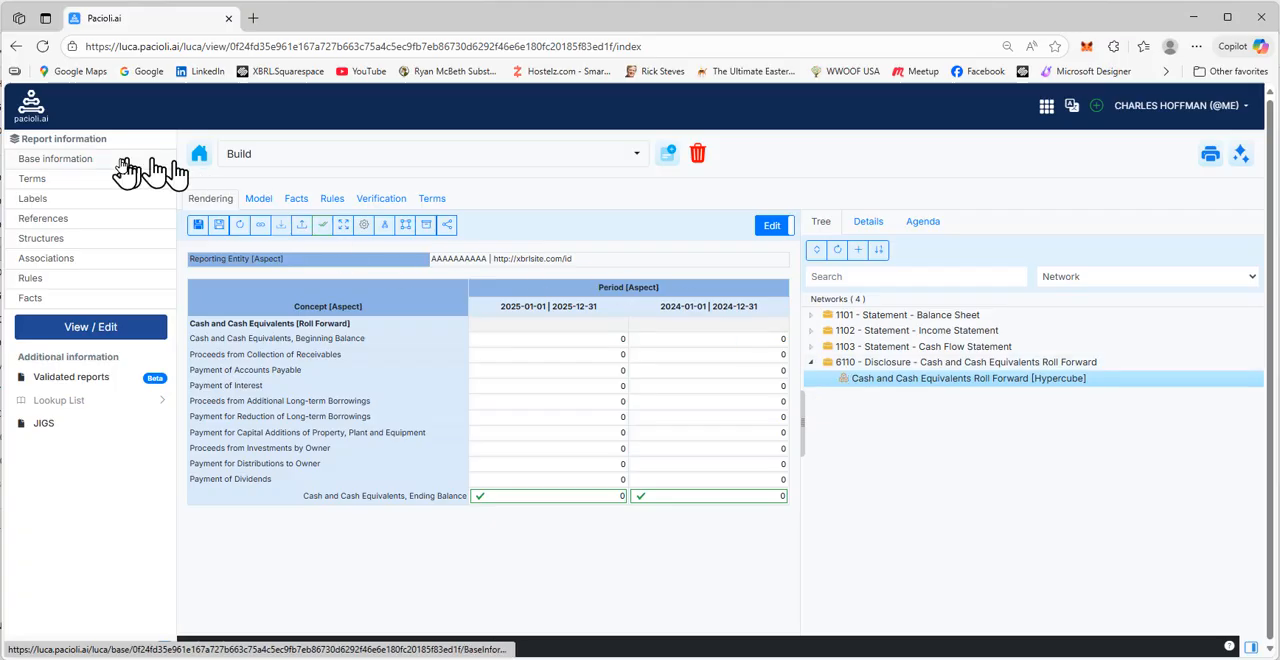
Import Build_CashAndCashEquivalentsSubclassifications.xlsx through the report's base information, keeping the original ReportingEntityAspect name
left_click(52, 166)
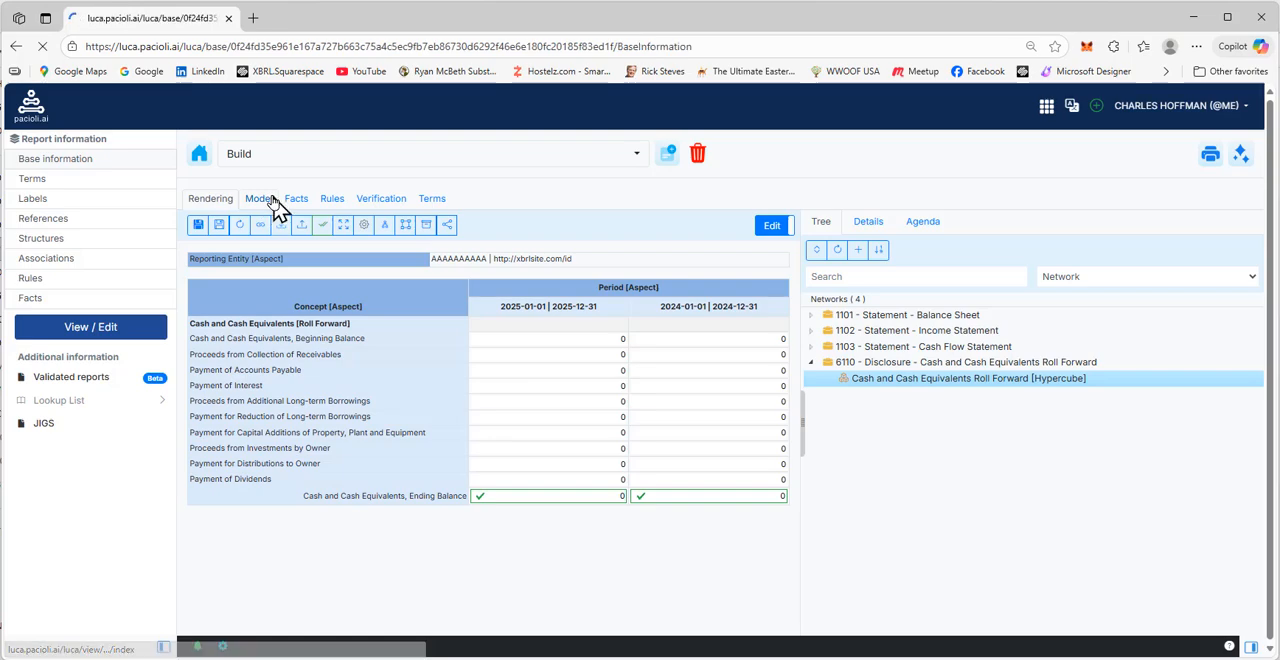
left_click(241, 219)
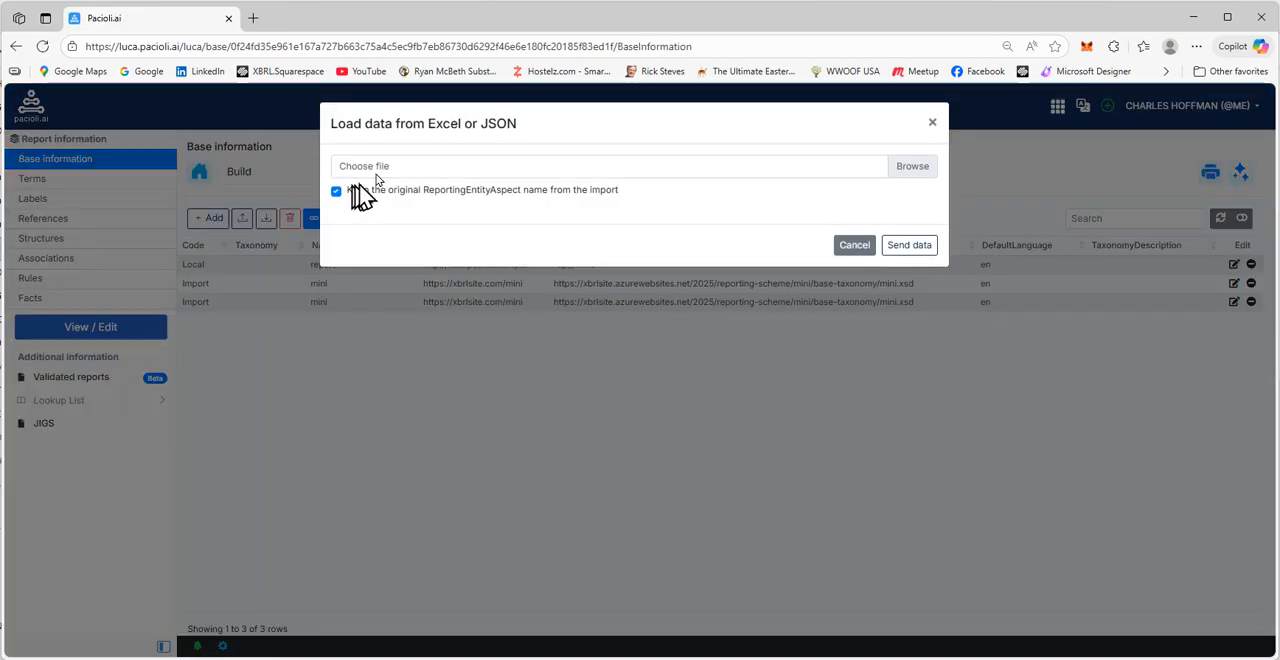
left_click(380, 183)
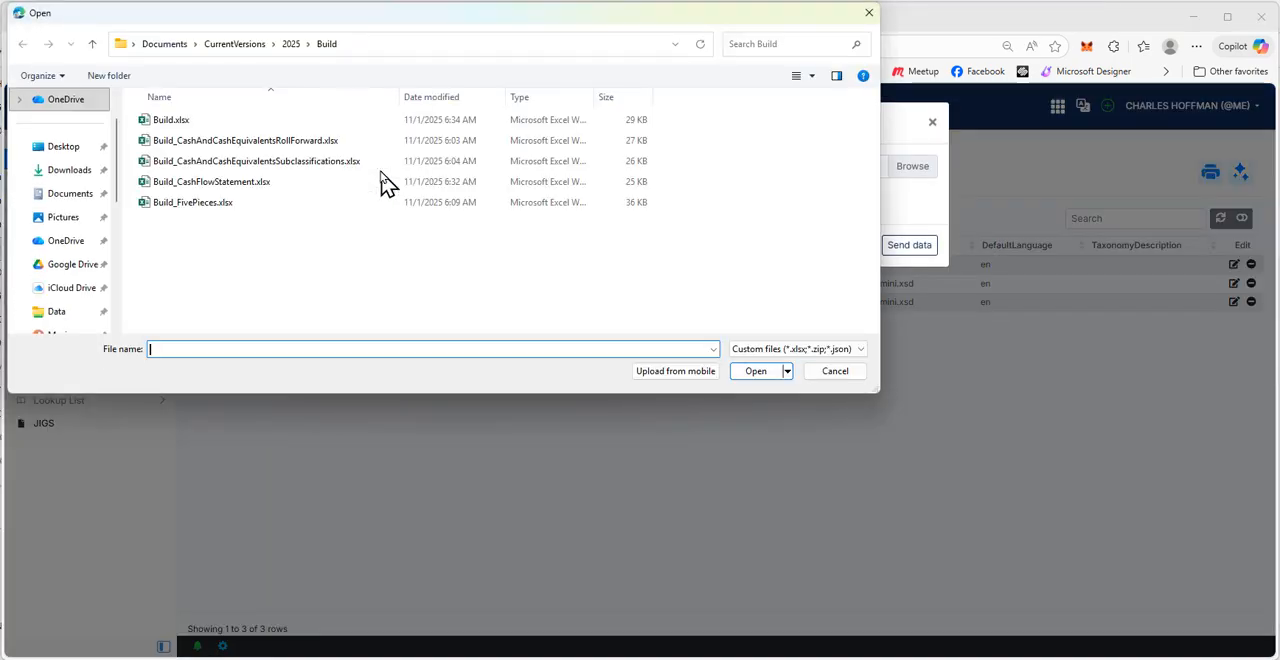
double_click(295, 161)
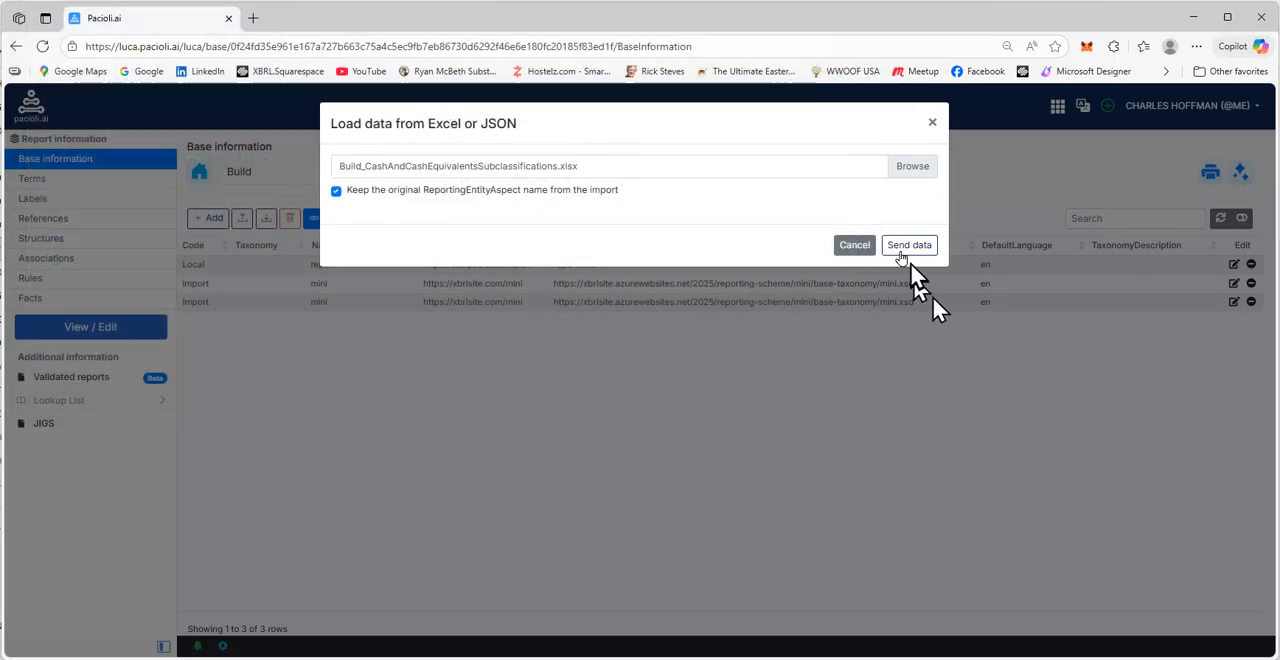
left_click(907, 247)
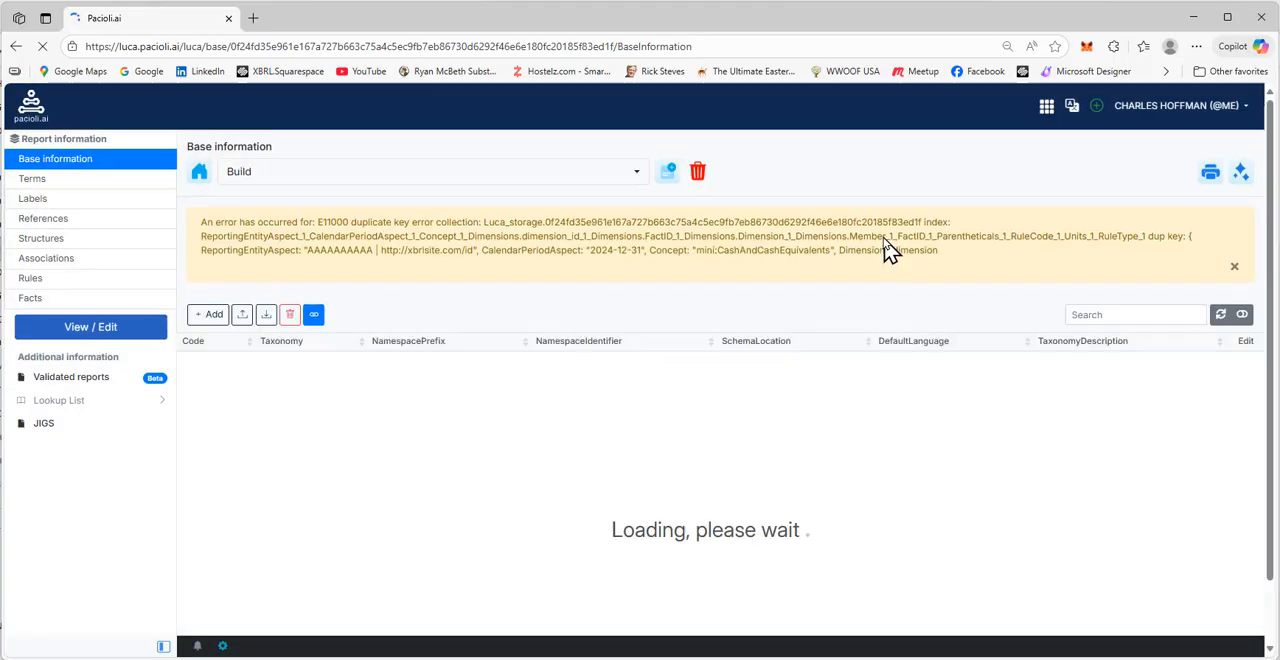
Display the Cash and Cash Equivalents Subclassifications [Hypercube] rendering under network 8110 in the report view
left_click(75, 328)
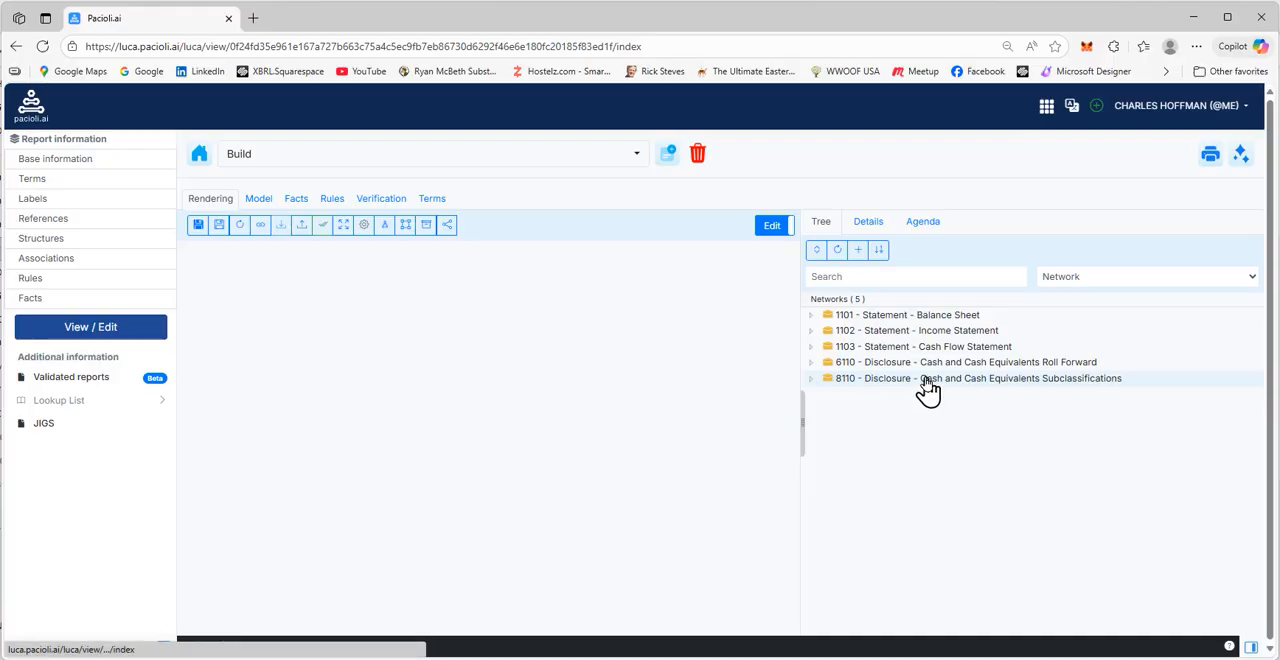
left_click(925, 380)
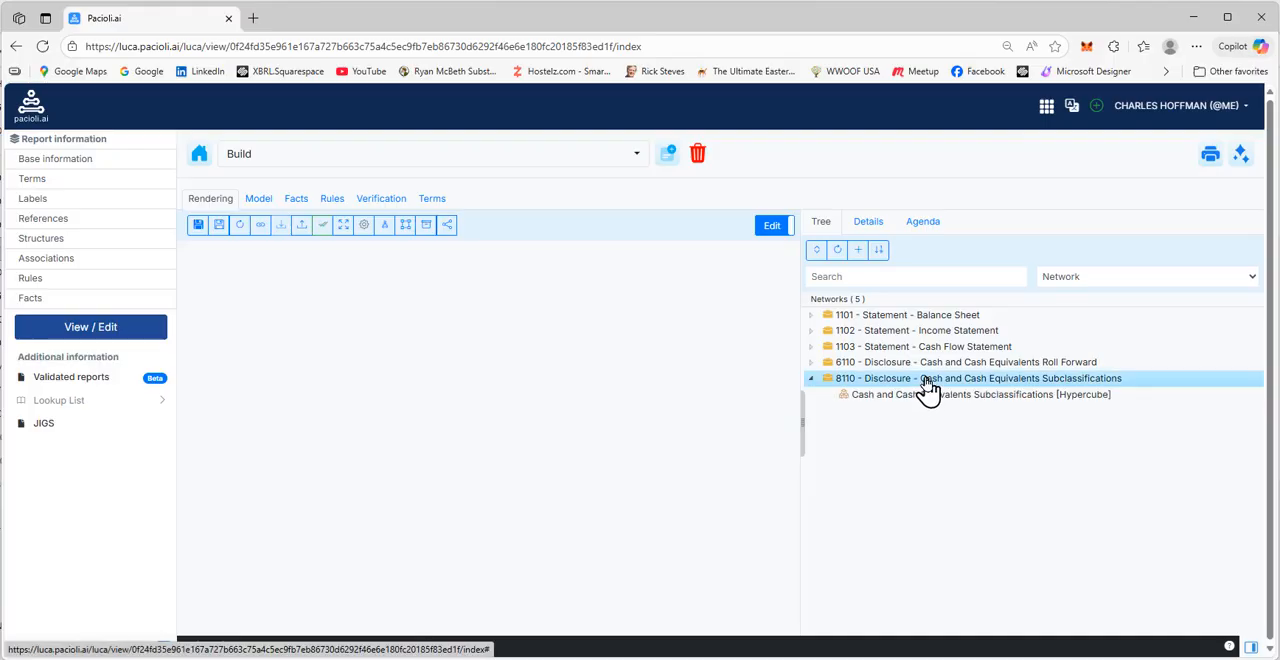
left_click(926, 394)
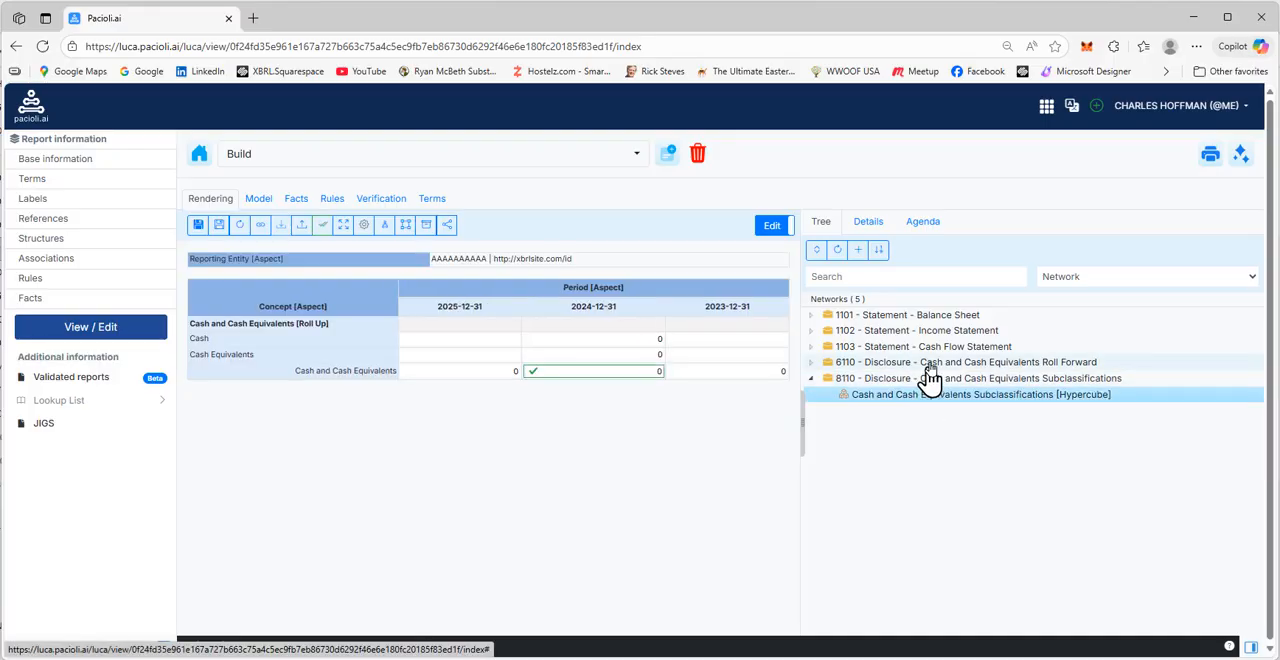
Review the renderings of the Cash and Cash Equivalents Roll Forward, Cash Flow Statement, Income Statement and Balance Sheet hypercubes in turn
left_click(888, 364)
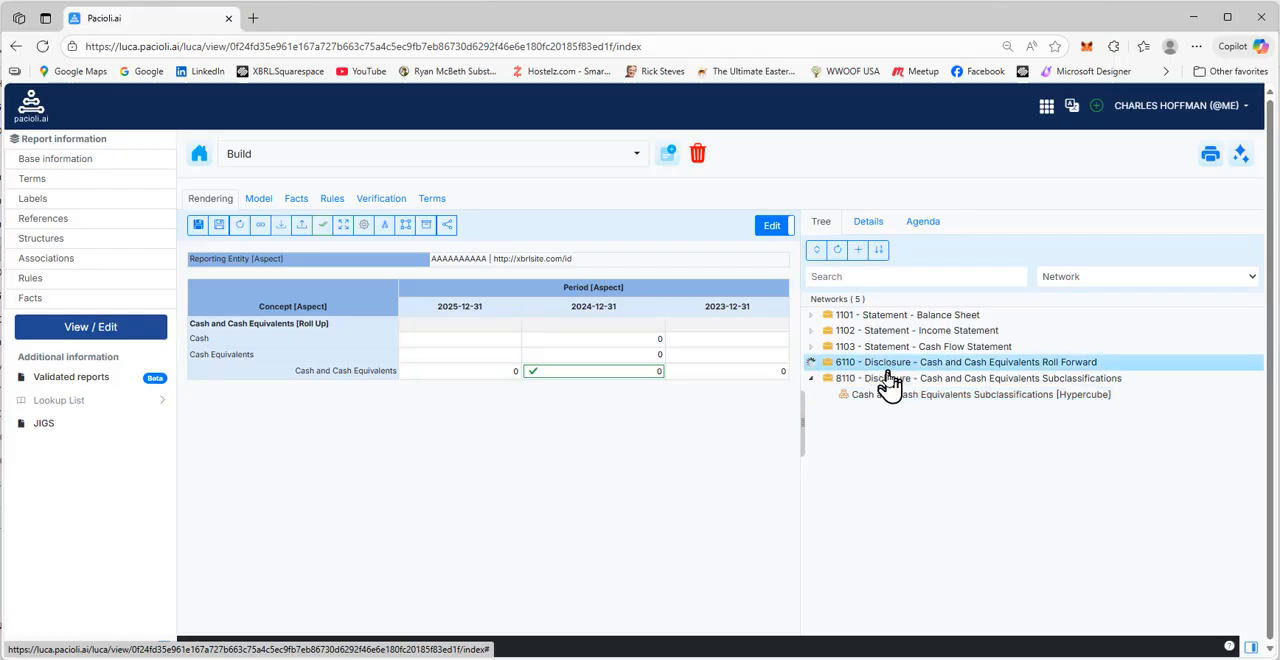
left_click(889, 378)
left_click(890, 347)
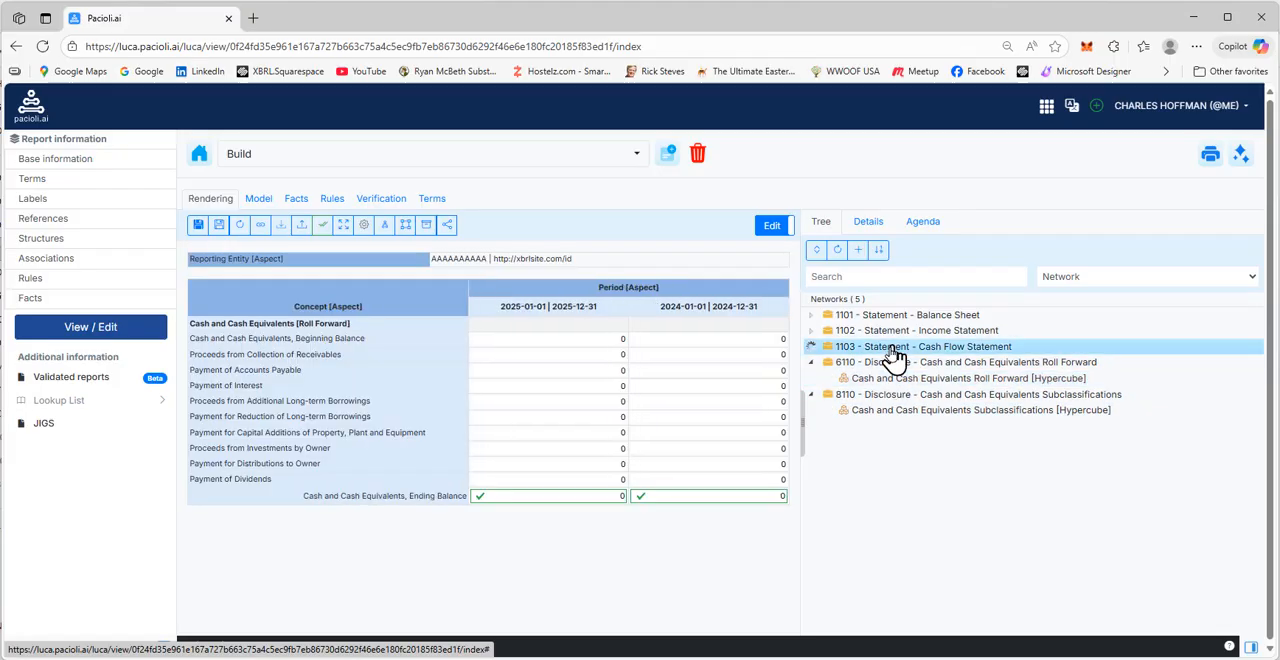
left_click(892, 362)
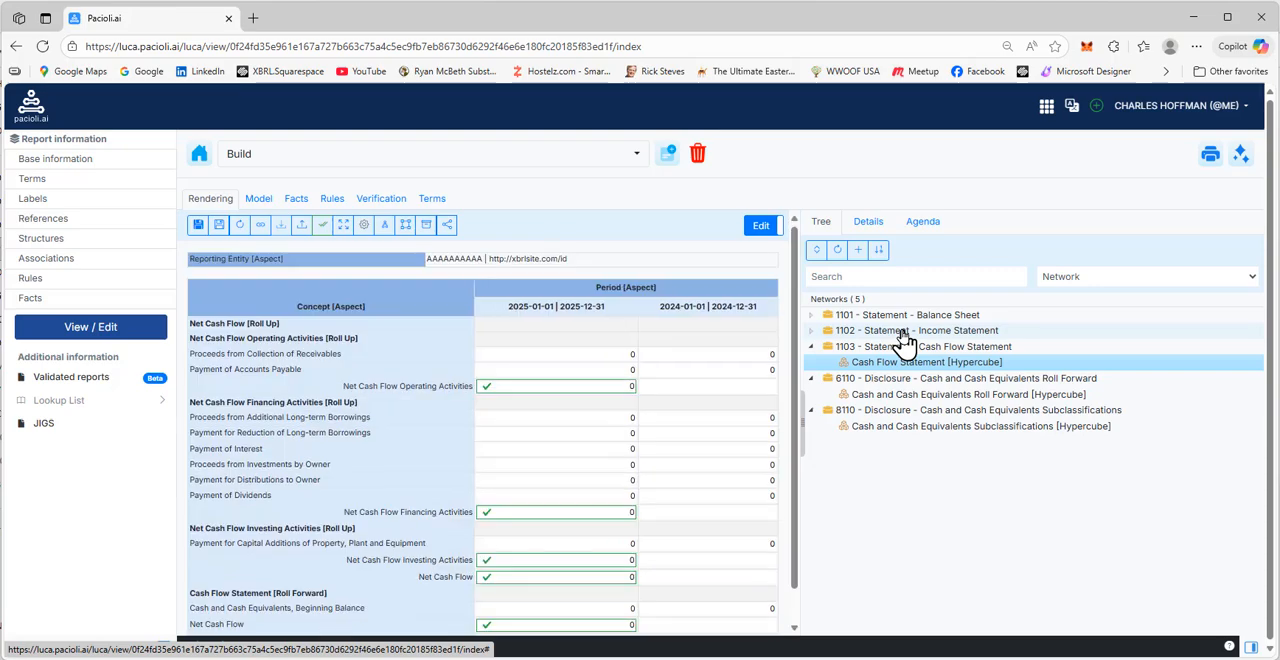
left_click(905, 331)
left_click(904, 346)
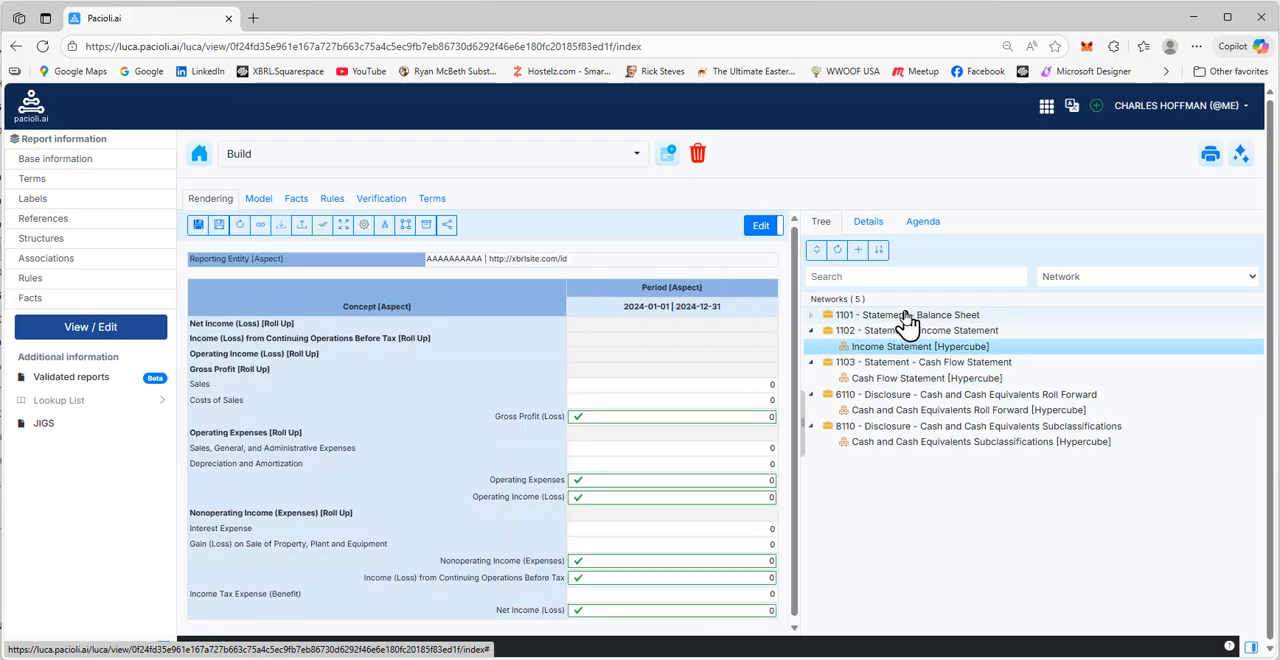
left_click(905, 315)
left_click(899, 331)
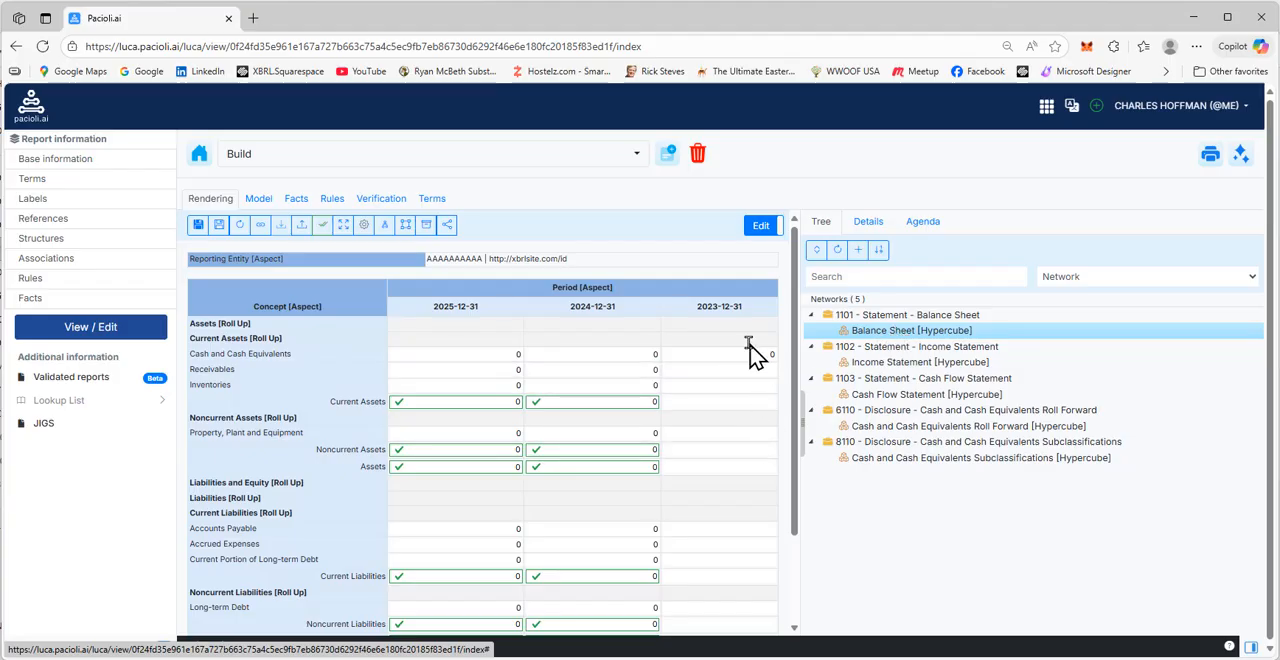
Check the Balance Sheet rendering, run the local validation of the report, and return to the report view
scroll(755, 350, "down", 2)
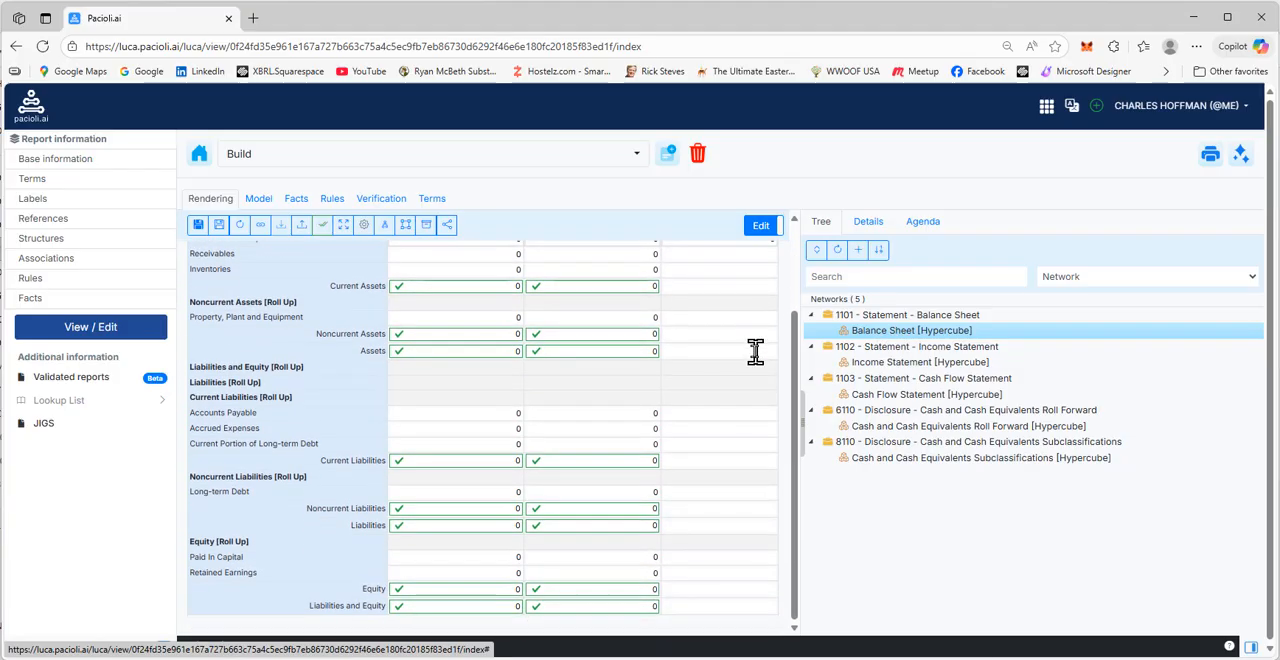
scroll(755, 350, "up", 2)
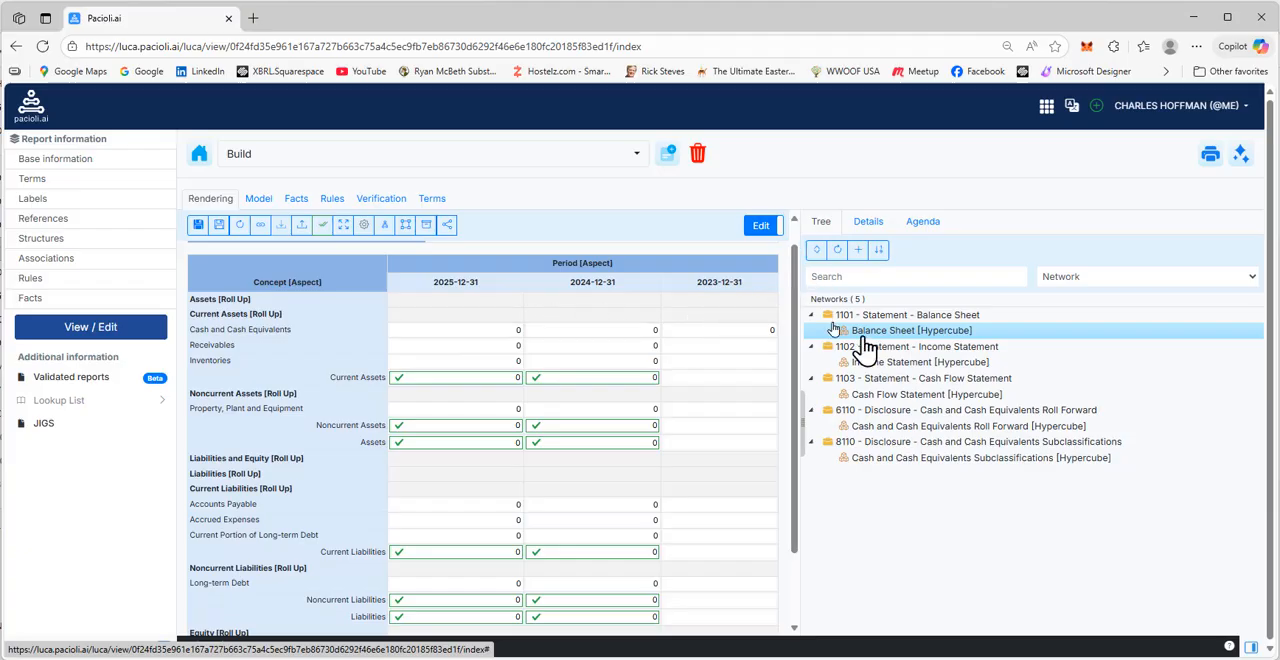
left_click(1241, 157)
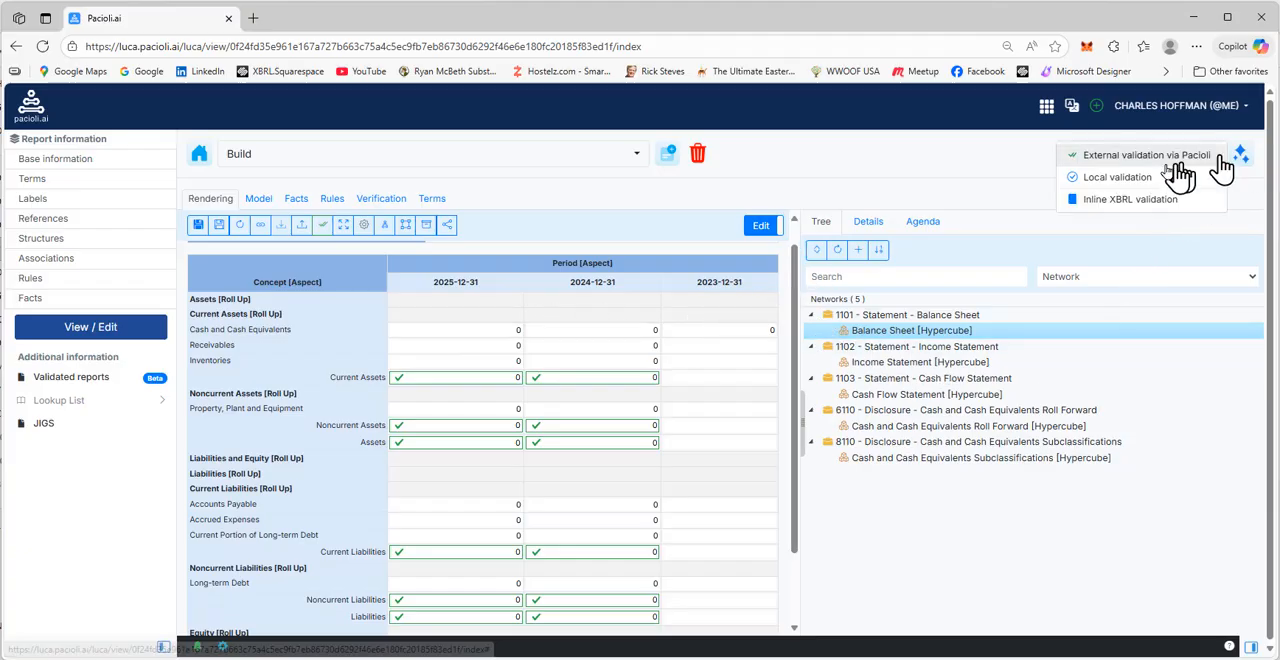
left_click(1045, 180)
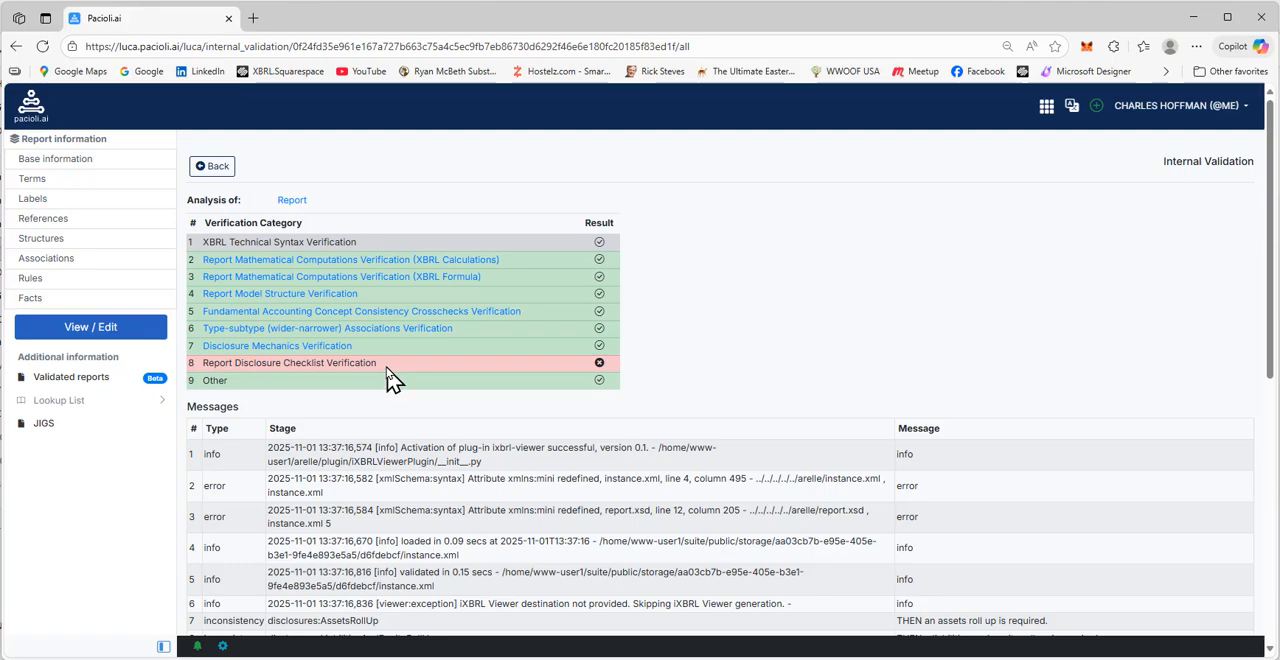
left_click(213, 182)
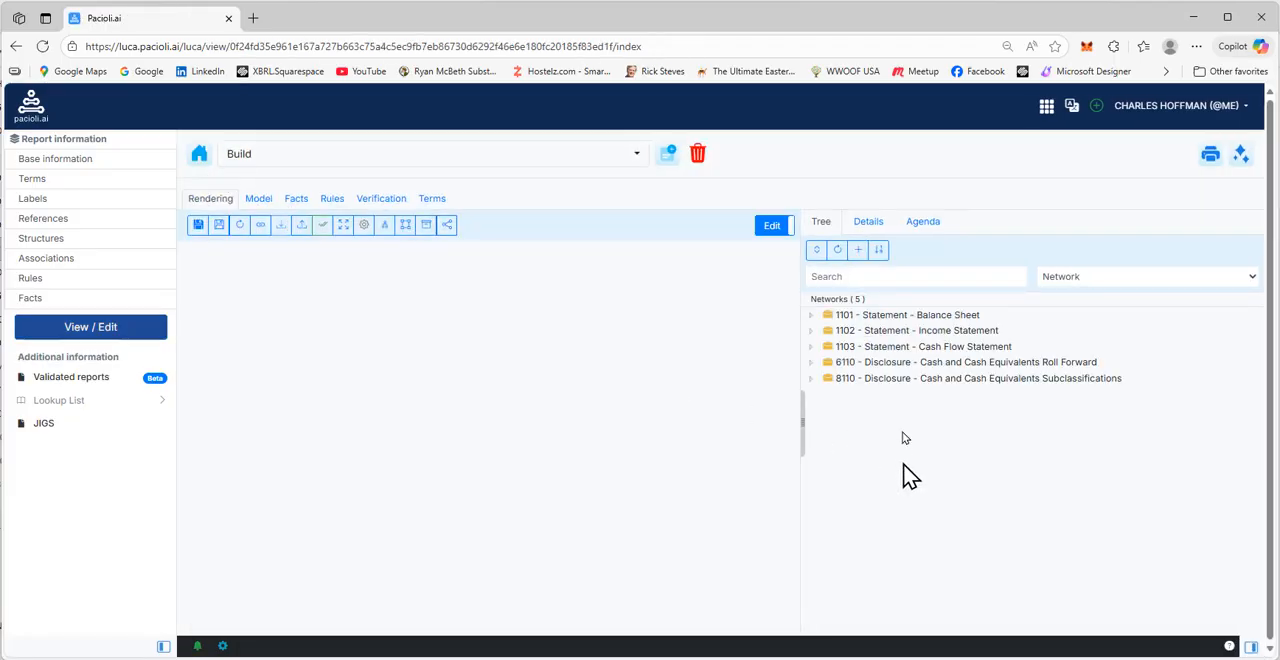
Delete the structure 8110 - Disclosure - Cash and Cash Equivalents Subclassifications from the report
left_click(900, 388)
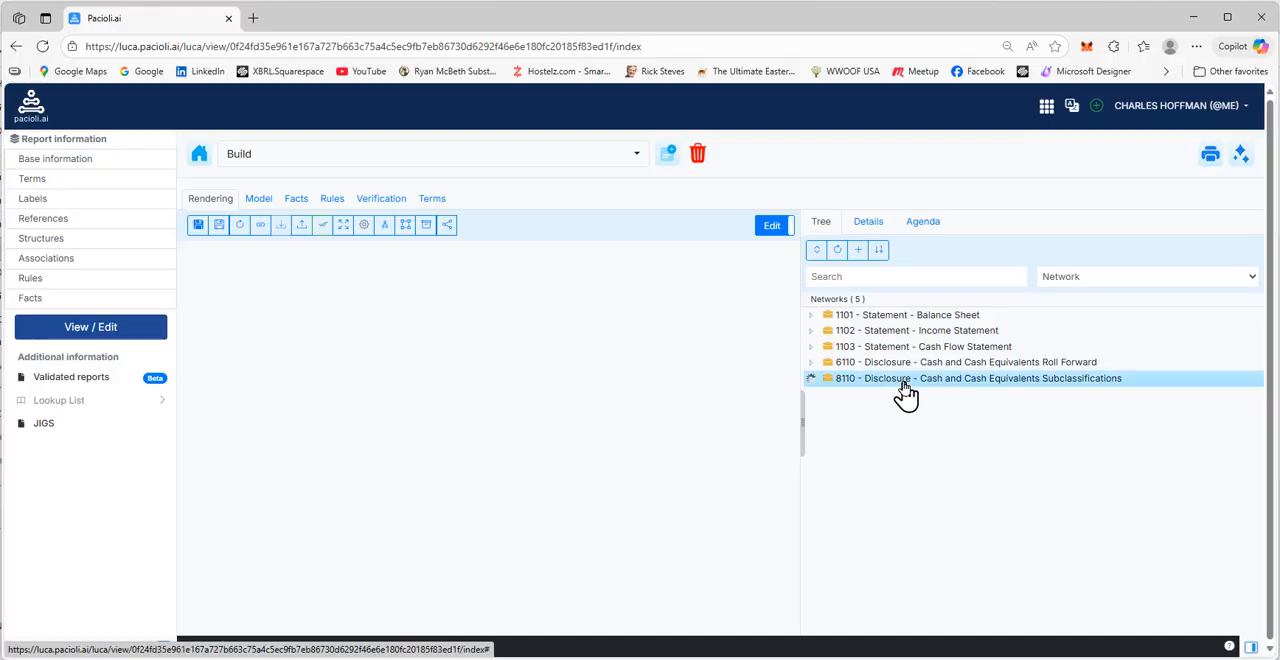
right_click(905, 390)
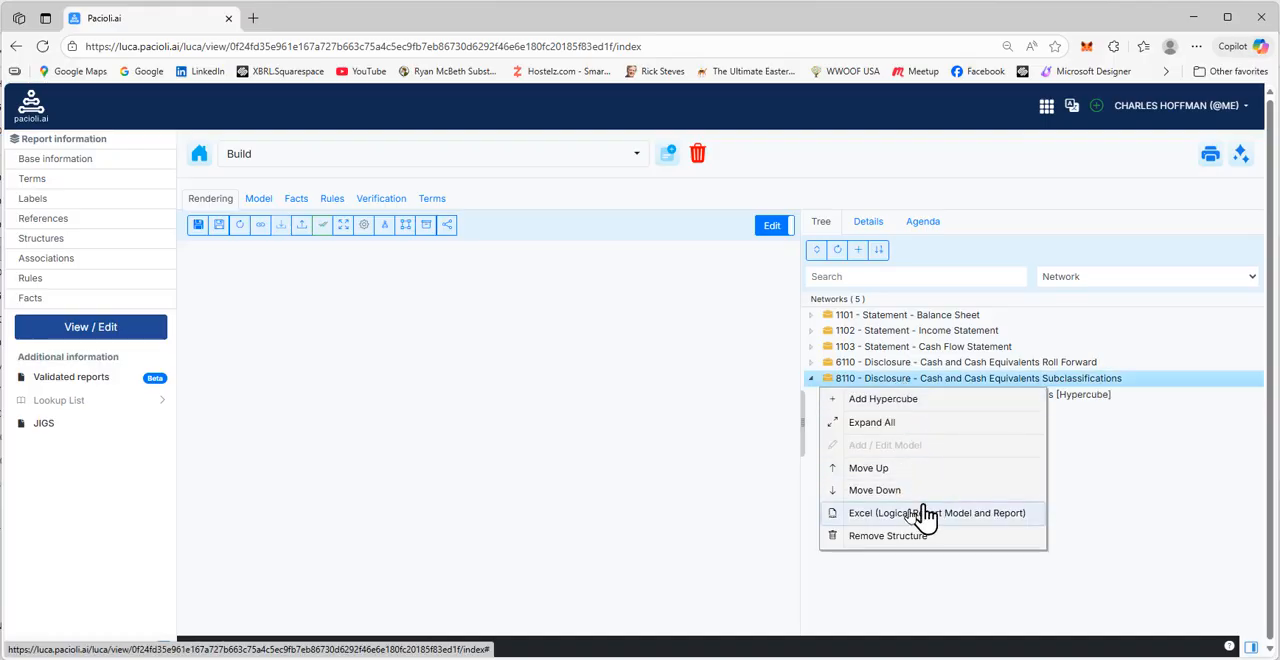
left_click(866, 537)
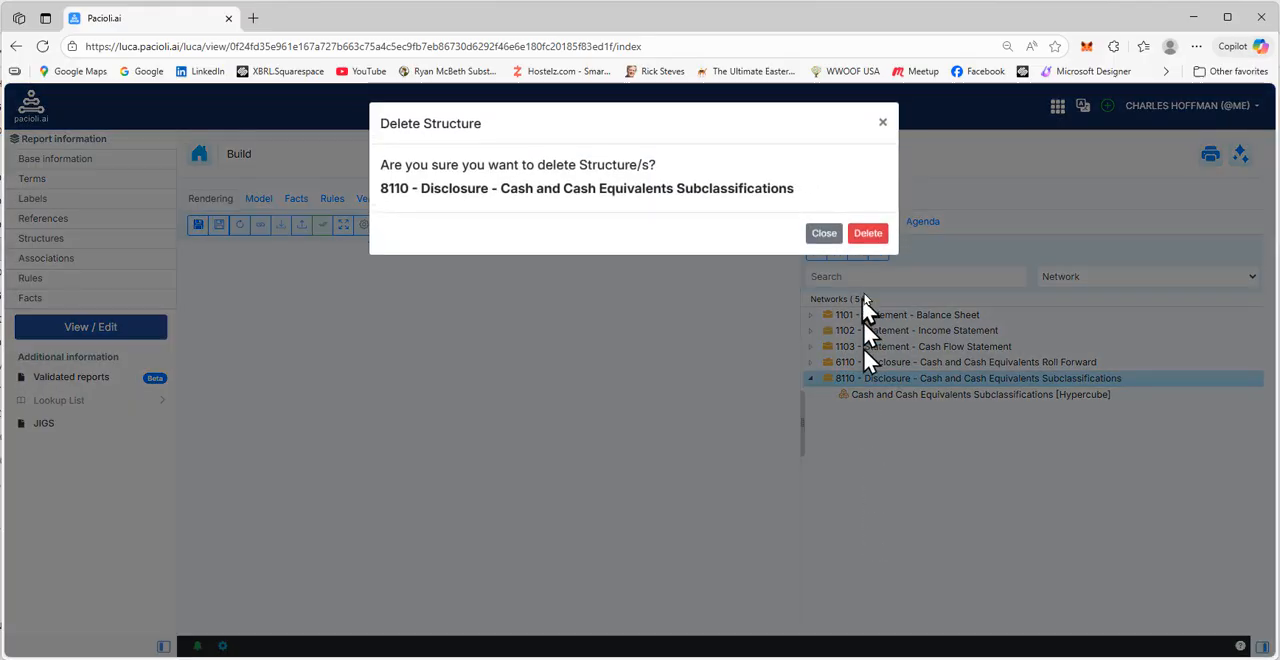
left_click(868, 236)
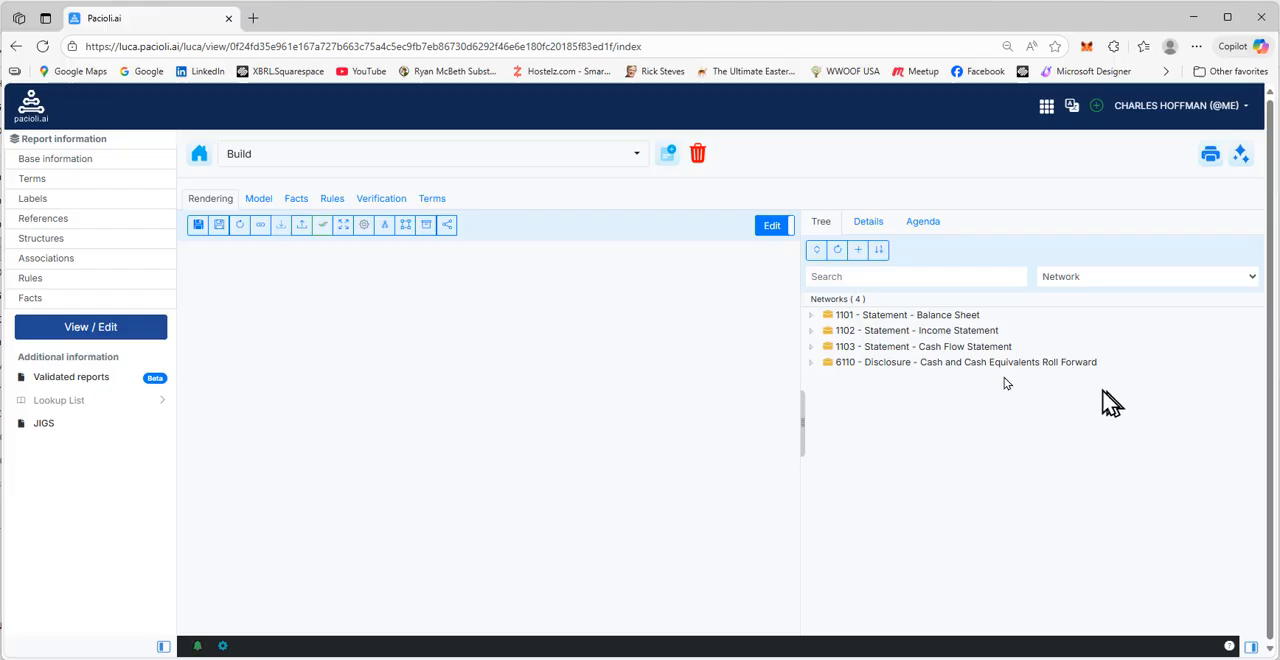
Review the renderings of the Balance Sheet, Cash Flow Statement and Cash and Cash Equivalents Roll Forward hypercubes in turn
left_click(966, 318)
left_click(928, 333)
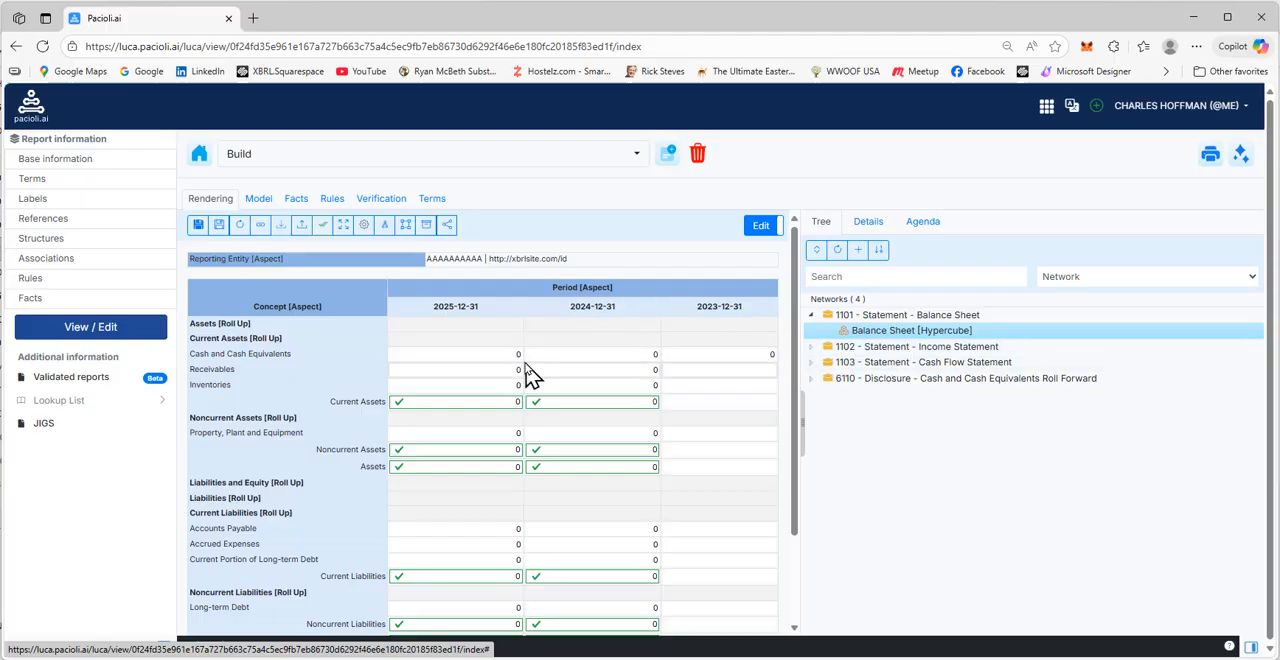
left_click(848, 348)
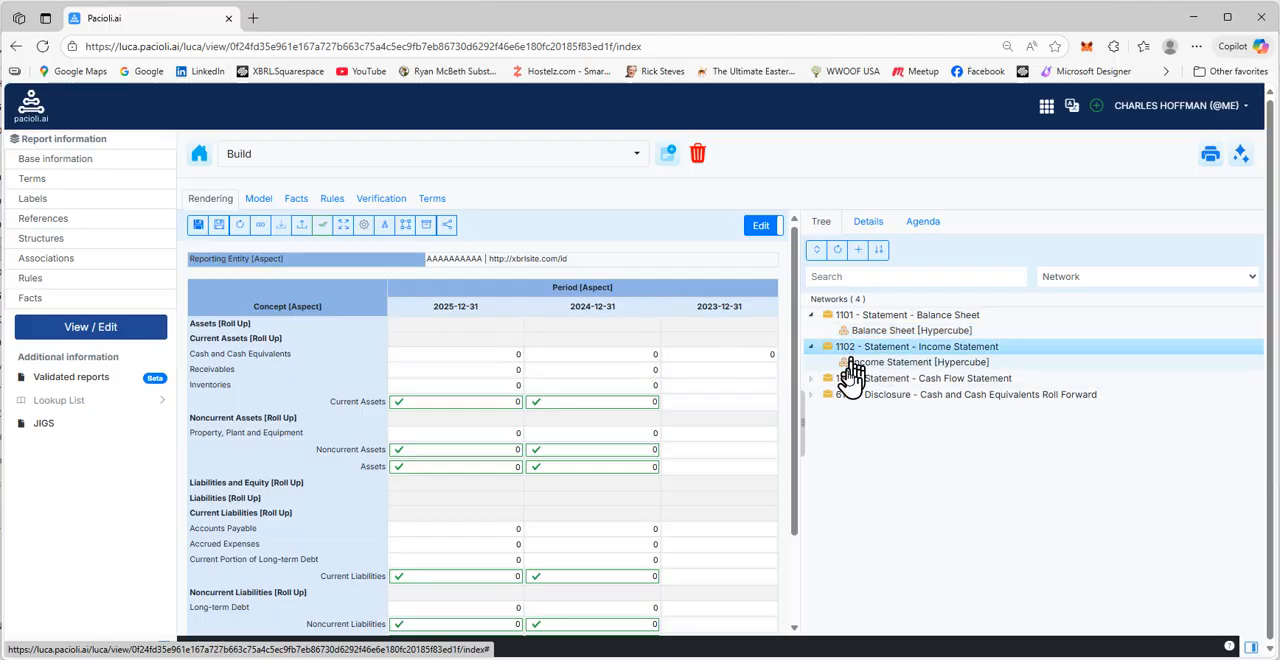
left_click(850, 379)
left_click(848, 395)
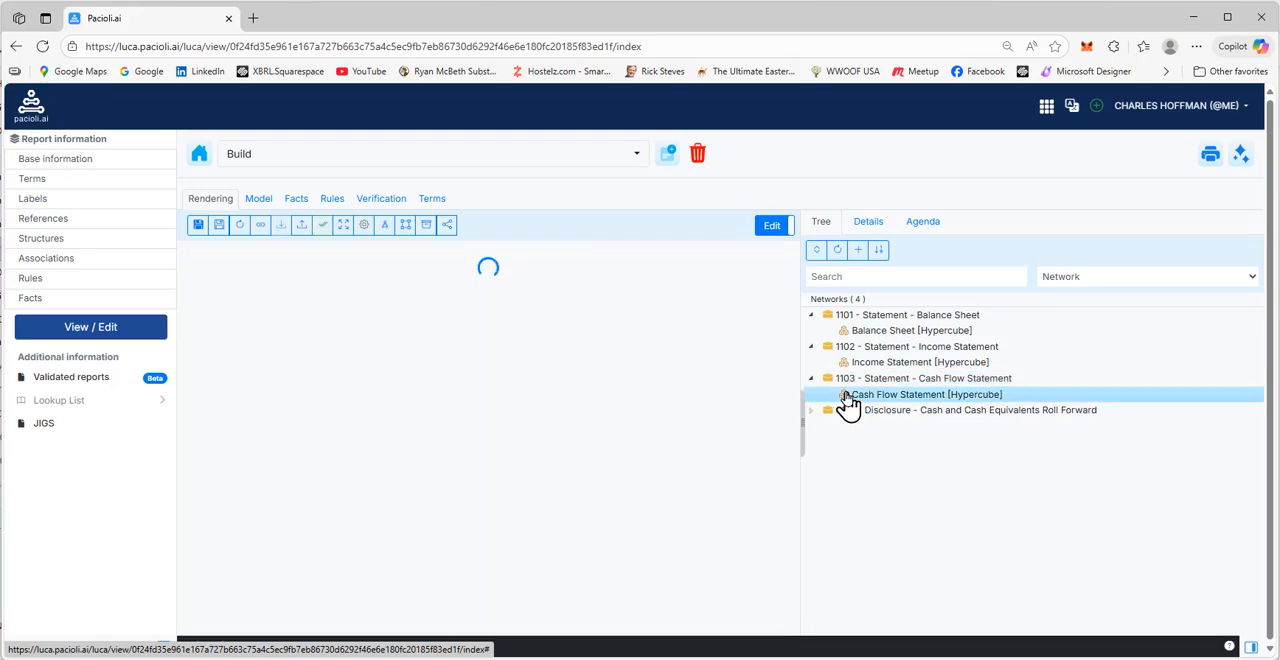
scroll(651, 497, "down", 1)
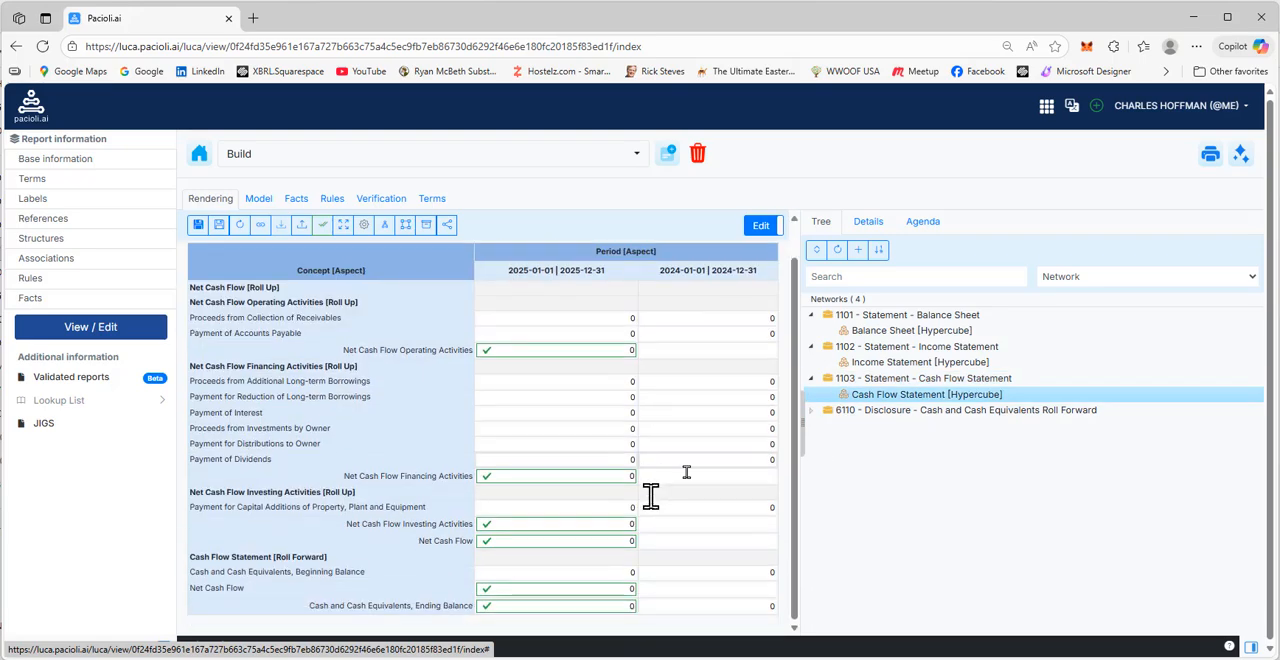
left_click(870, 411)
left_click(875, 428)
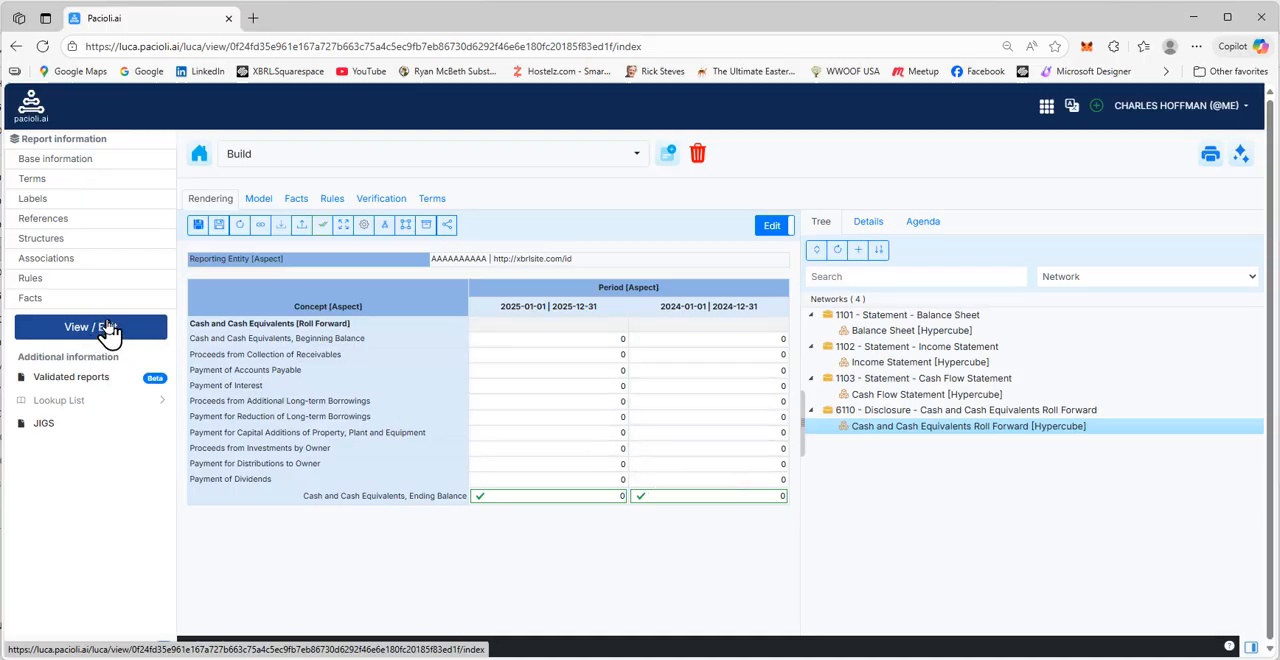
Delete structures 1102 Income Statement, 1103 Cash Flow Statement and 6110 Cash and Cash Equivalents Roll Forward together
left_click(884, 410)
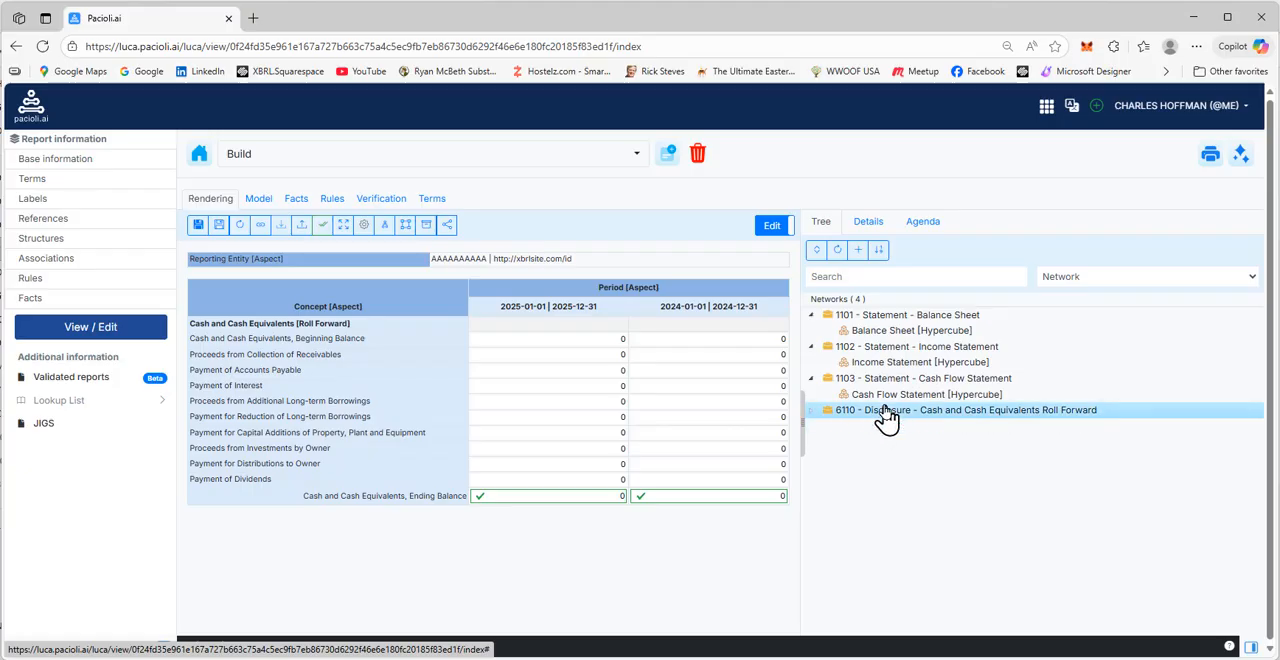
left_click(883, 380)
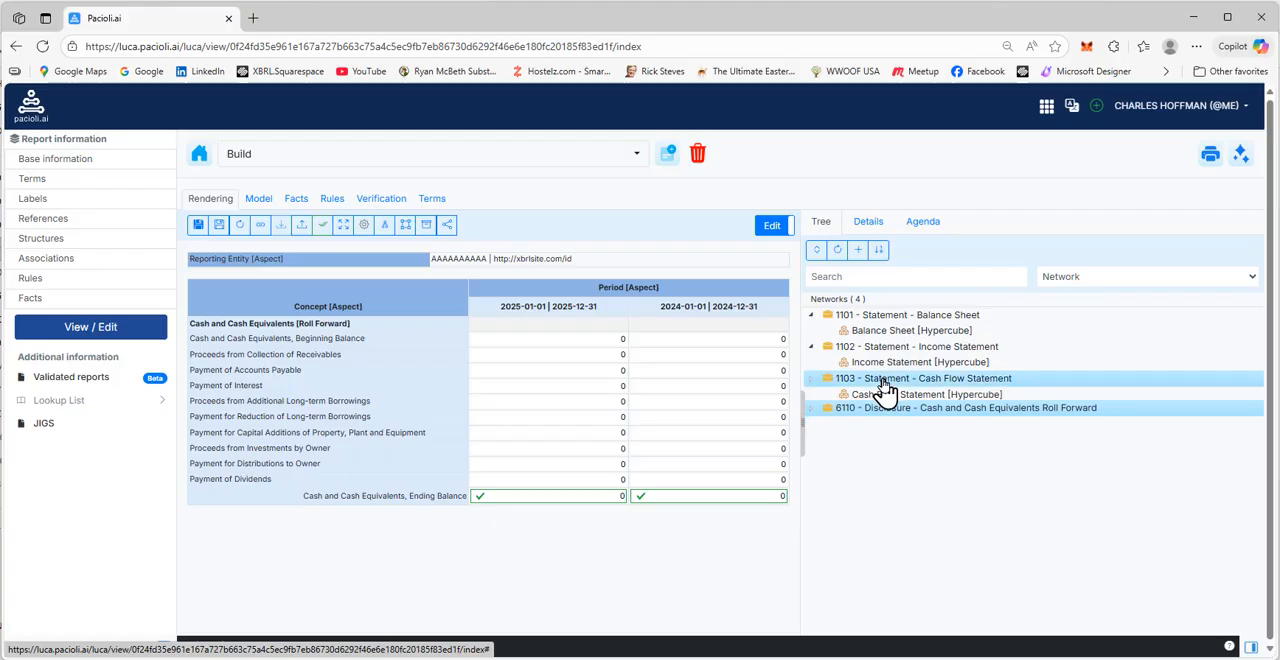
left_click(883, 349)
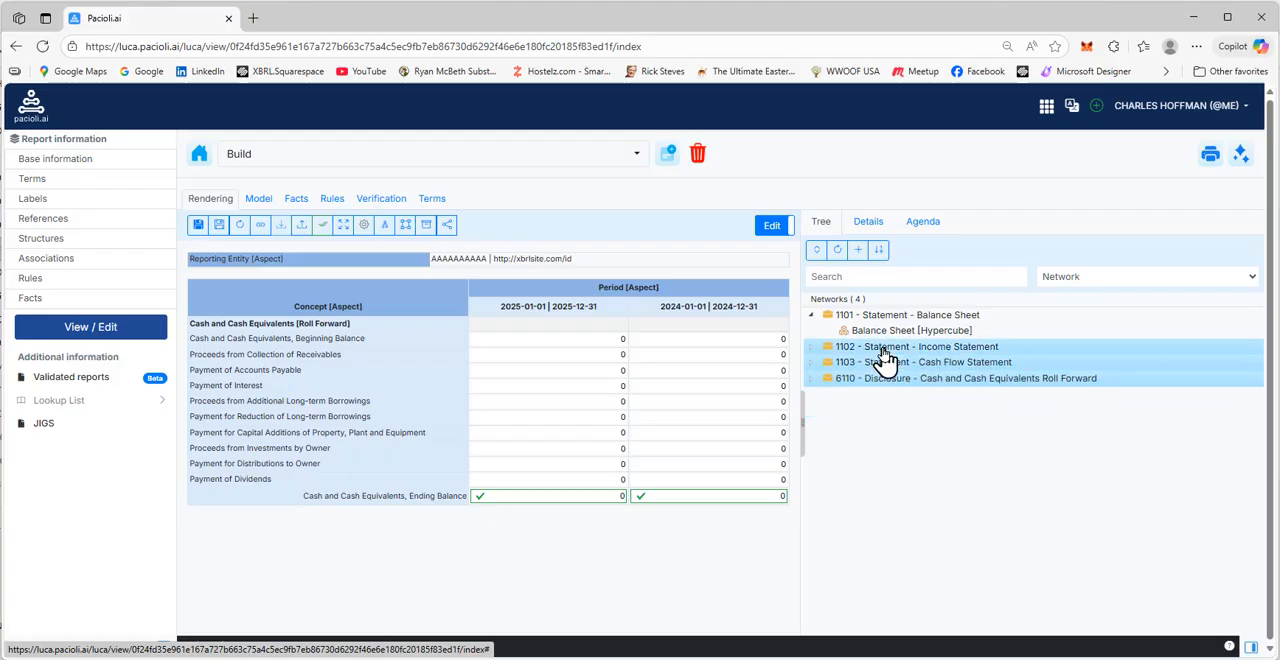
right_click(885, 358)
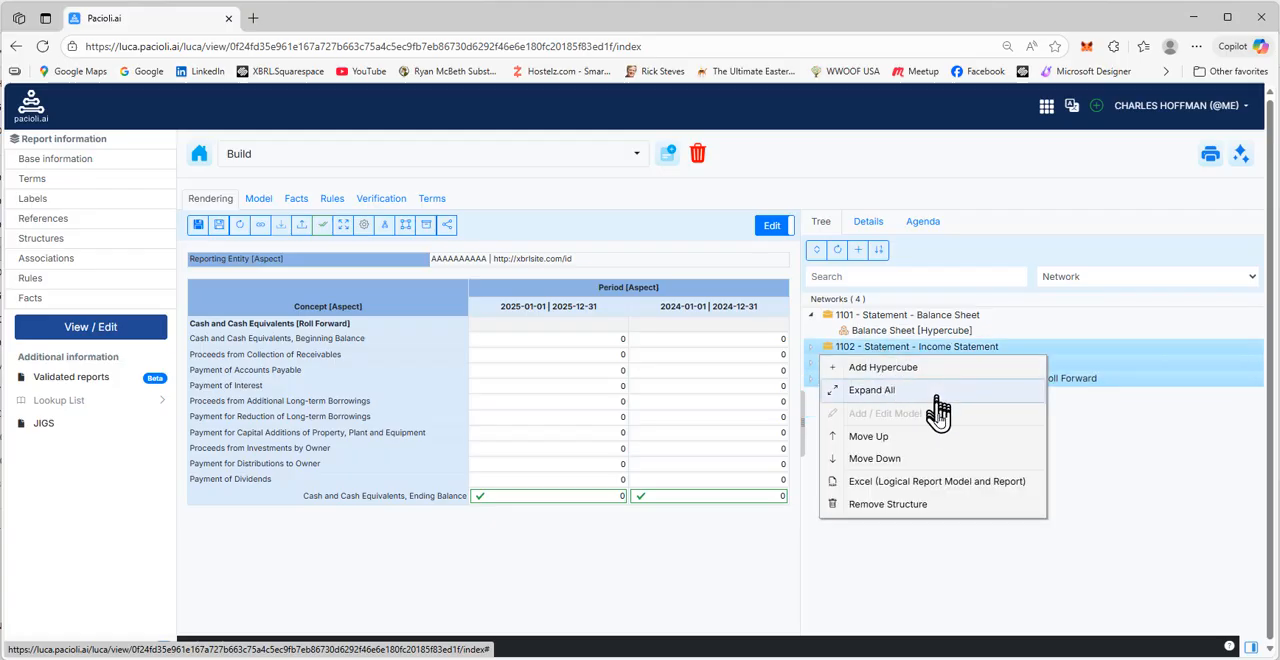
left_click(874, 508)
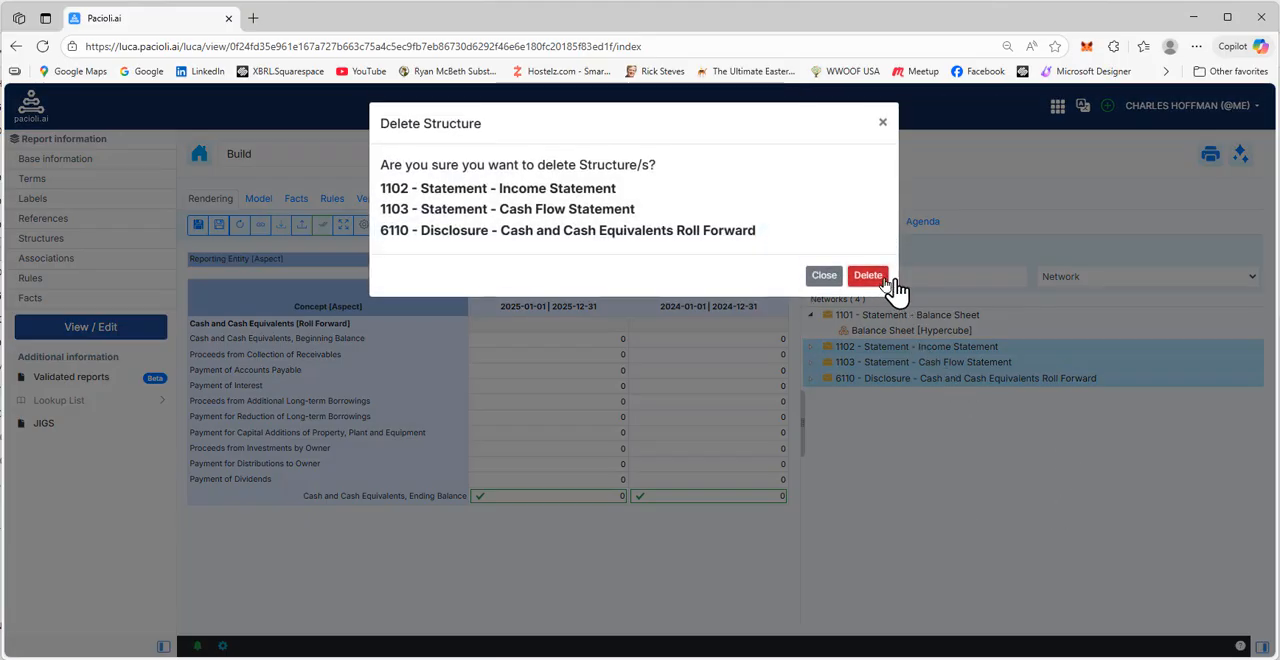
left_click(885, 283)
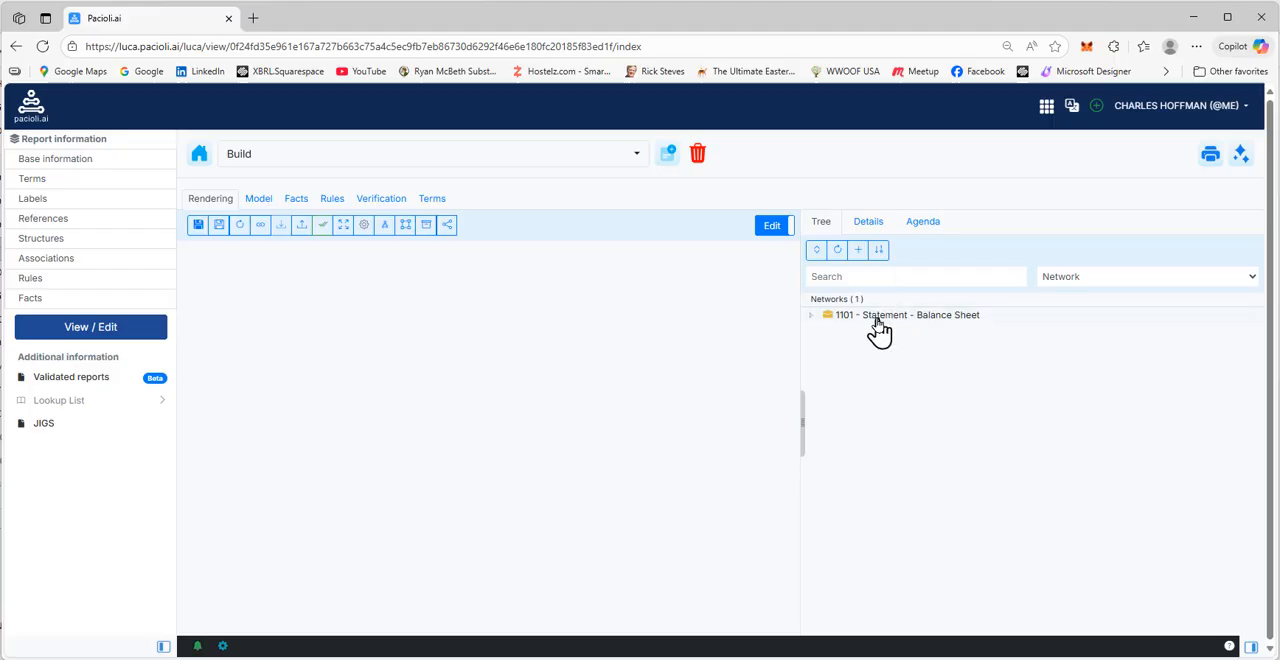
Examine the Balance Sheet [Hypercube] rendering and the details of its 2023-12-31 Cash and Cash Equivalents fact, then return to the network tree
left_click(878, 325)
left_click(877, 337)
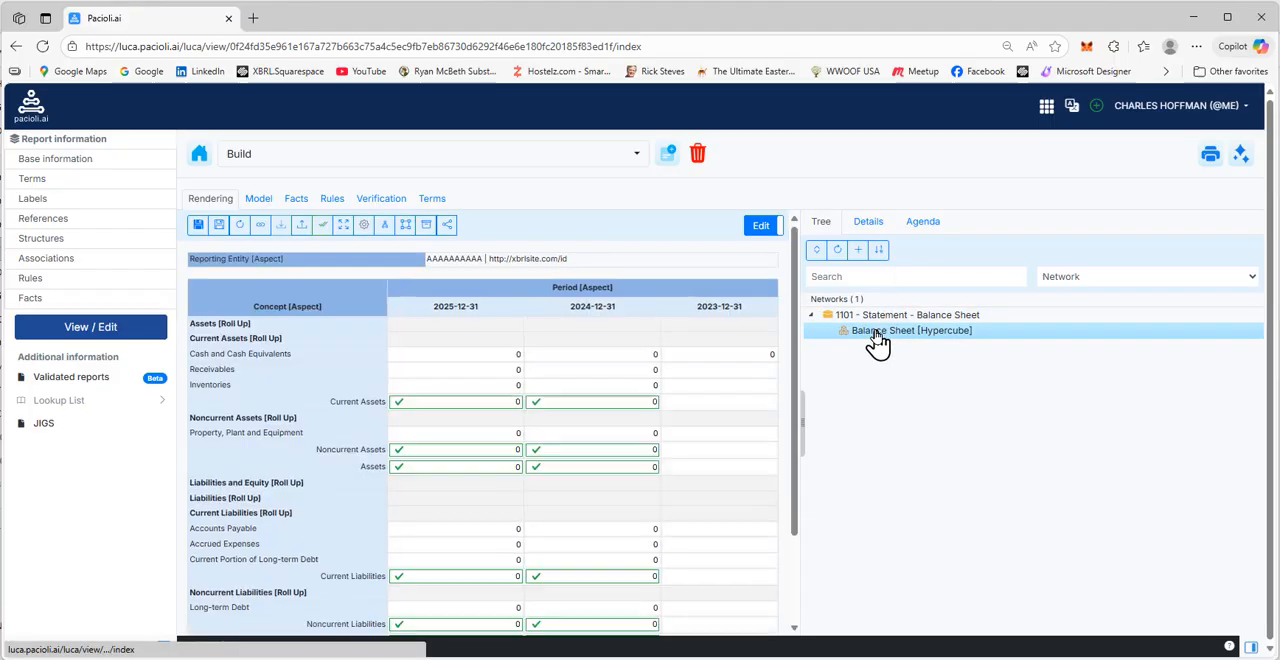
scroll(731, 409, "down", 3)
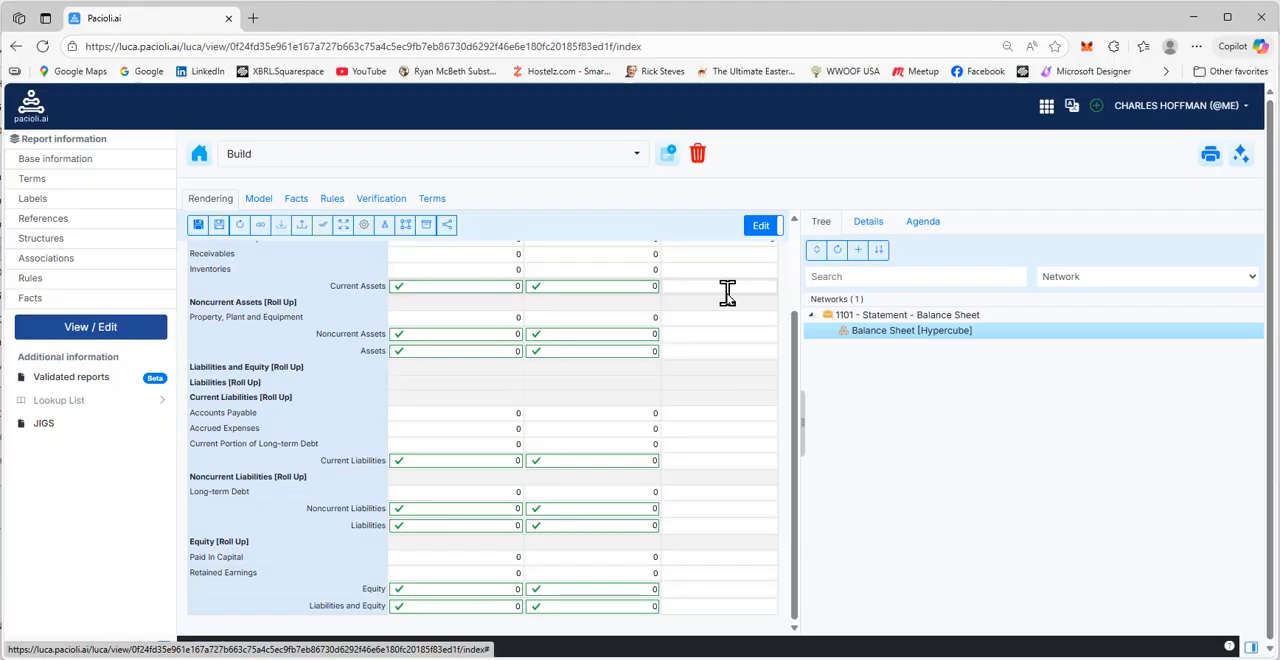
scroll(750, 350, "up", 3)
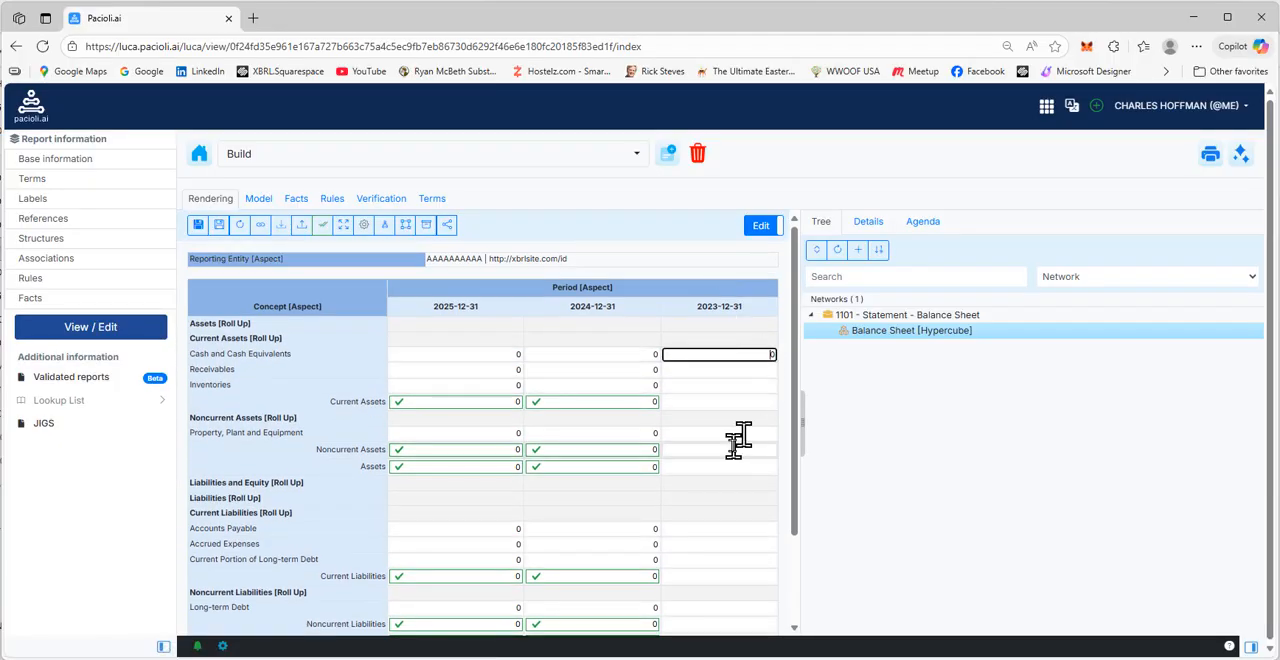
scroll(735, 445, "down", 1)
scroll(733, 445, "up", 2)
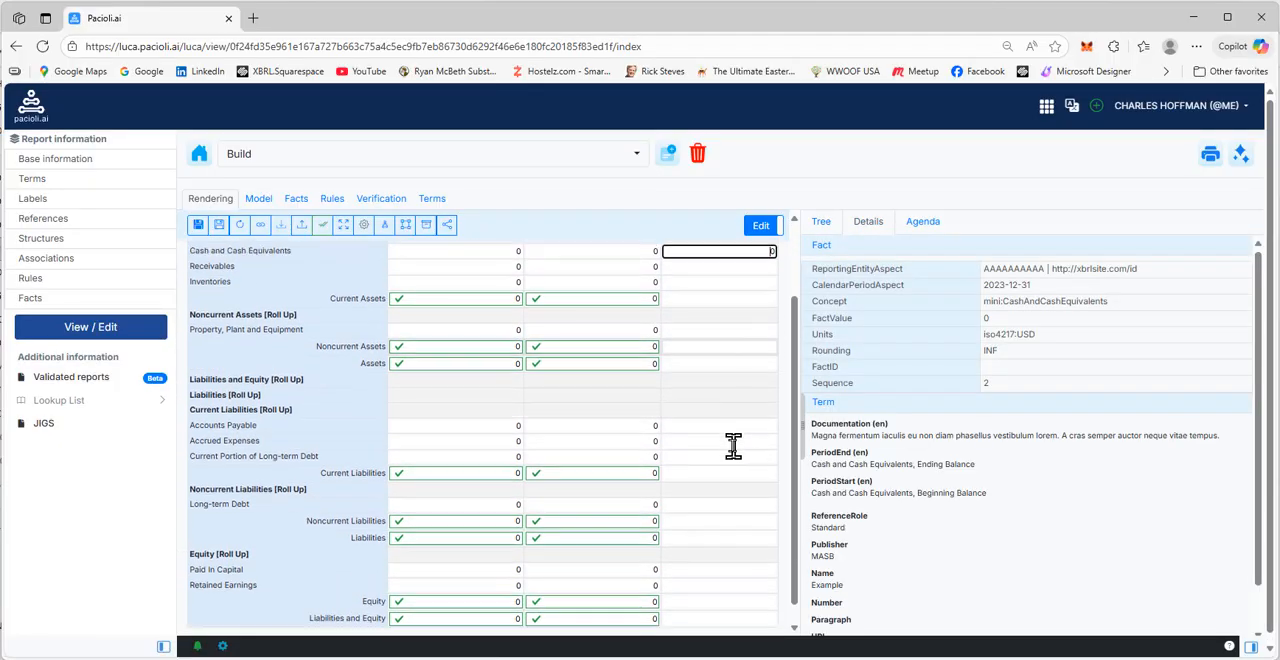
scroll(733, 445, "down", 1)
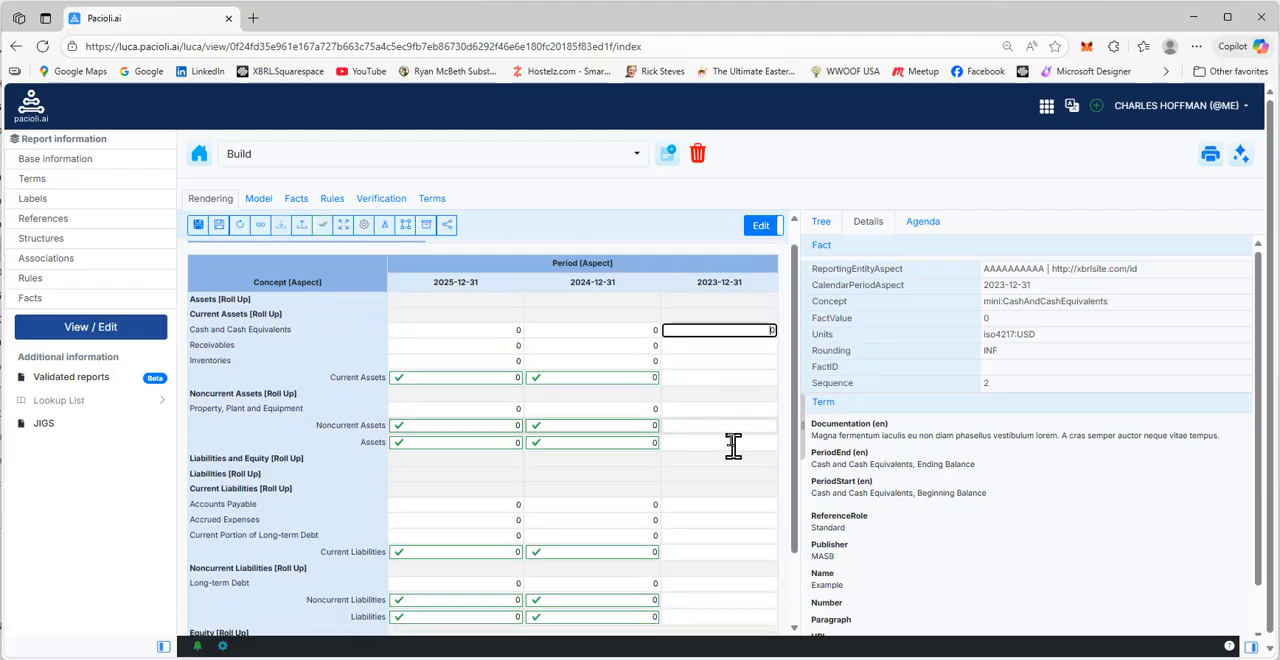
left_click(826, 222)
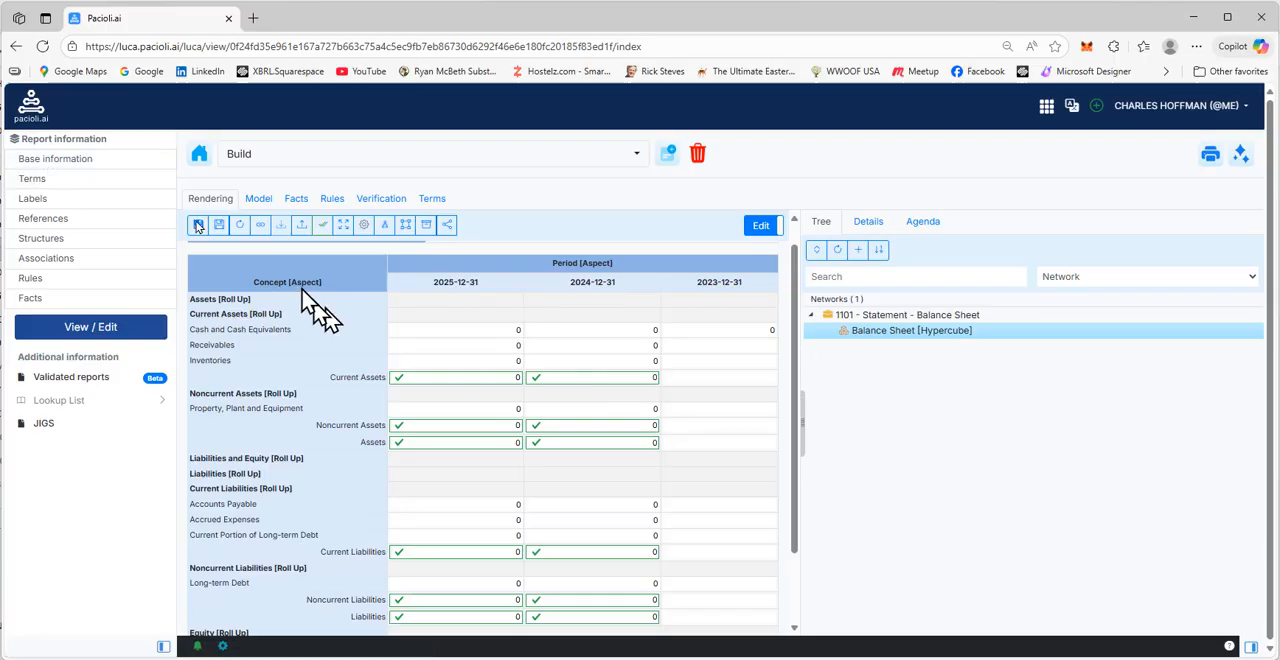
Import Build_FivePieces.xlsx through the report's base information, keeping the original ReportingEntityAspect name
left_click(36, 164)
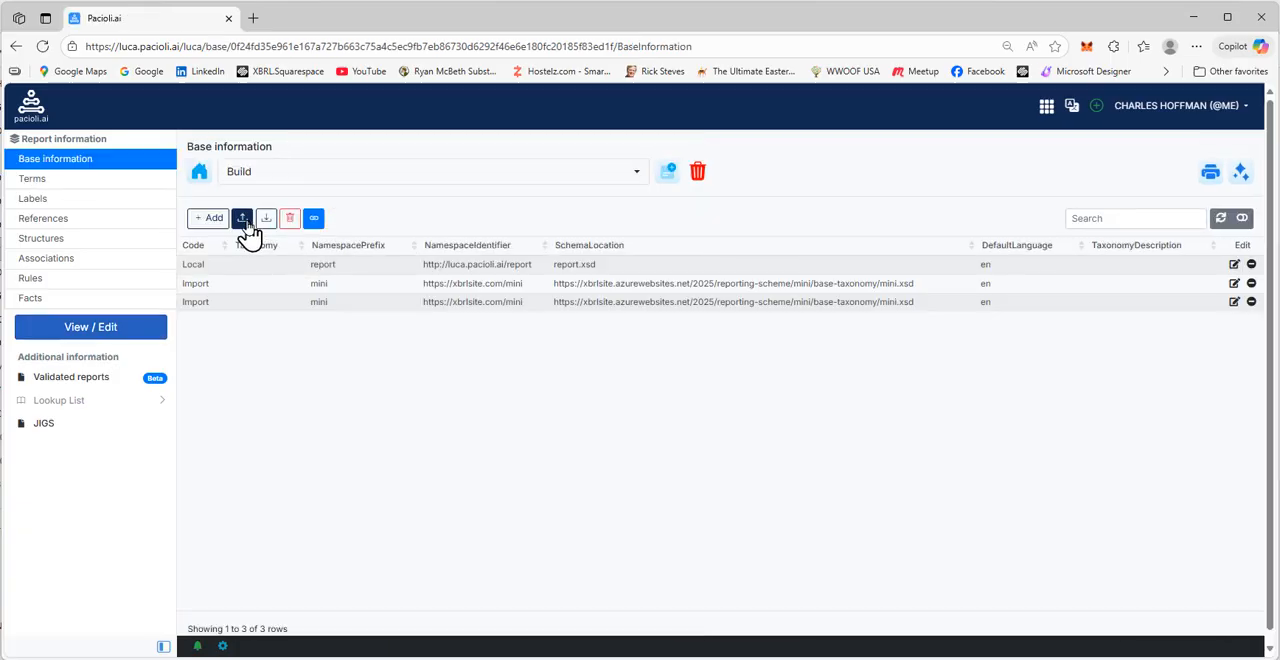
left_click(243, 220)
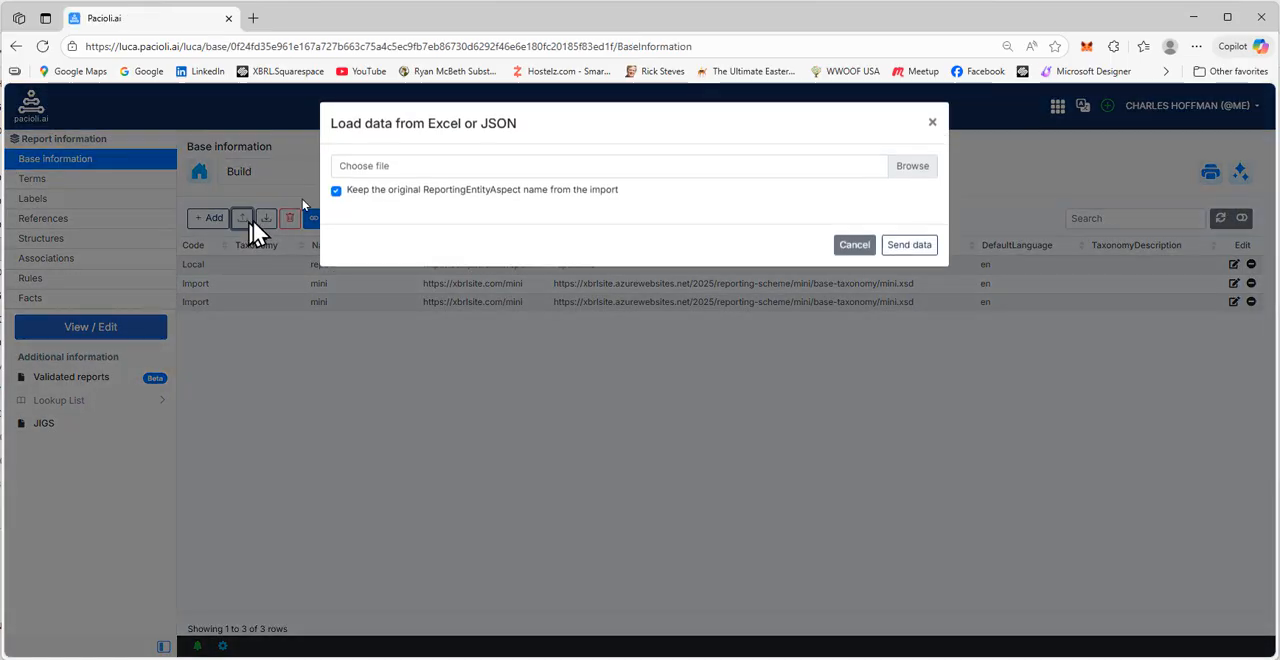
left_click(406, 170)
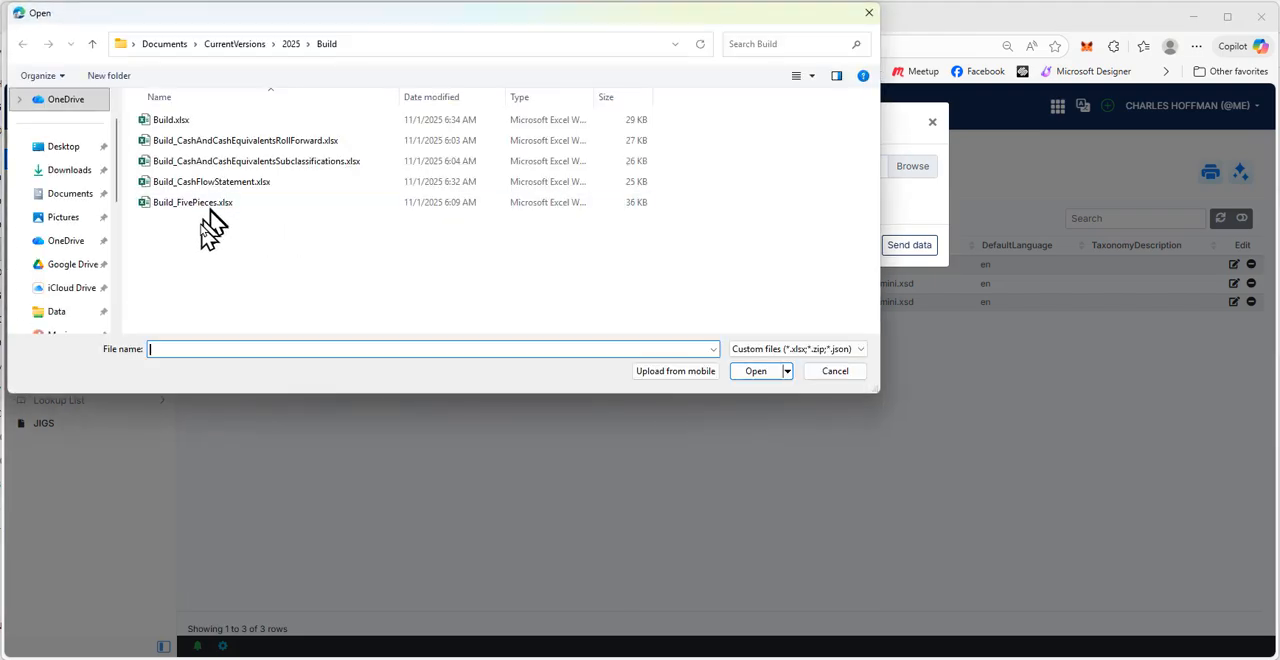
double_click(213, 205)
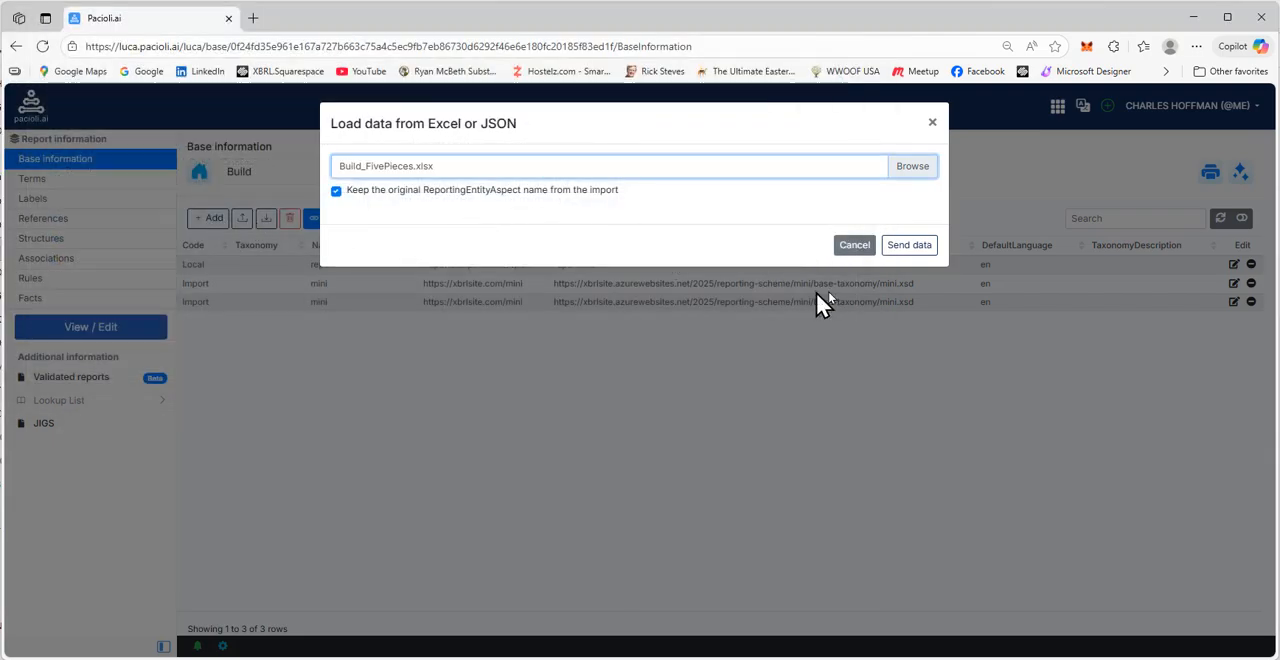
left_click(909, 250)
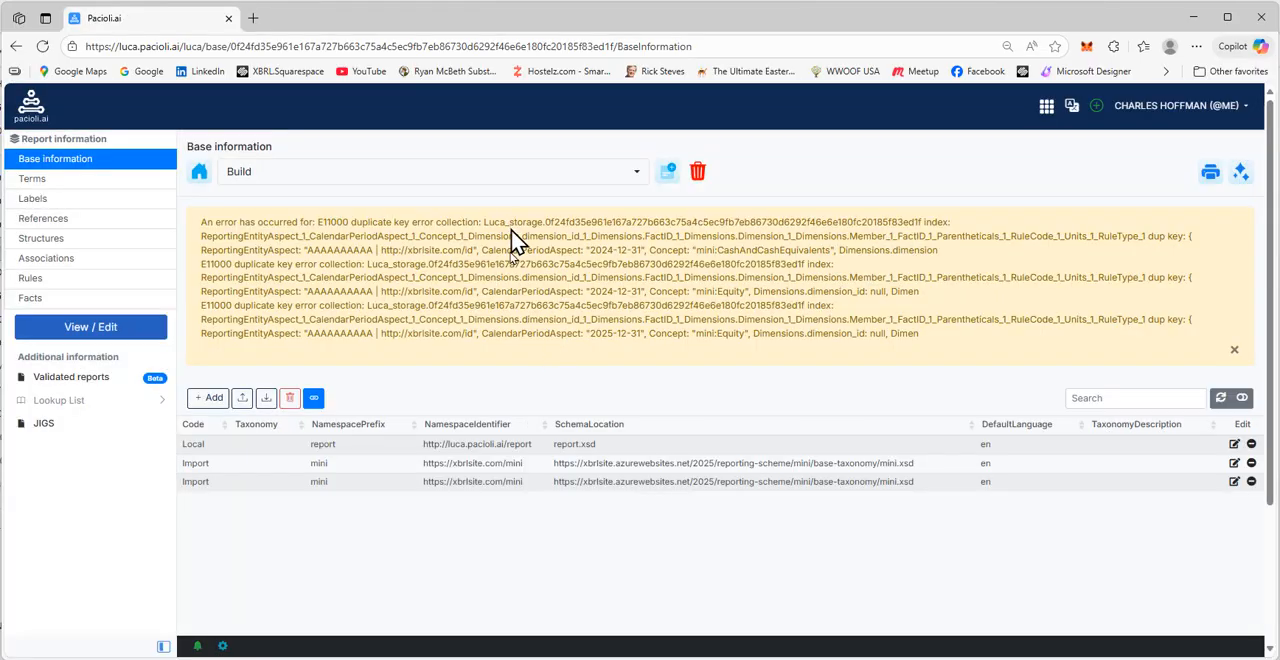
Open the report's view and expand every network in the tree, from 1101 Balance Sheet to 6110 Cash and Cash Equivalents Roll Forward
left_click(85, 335)
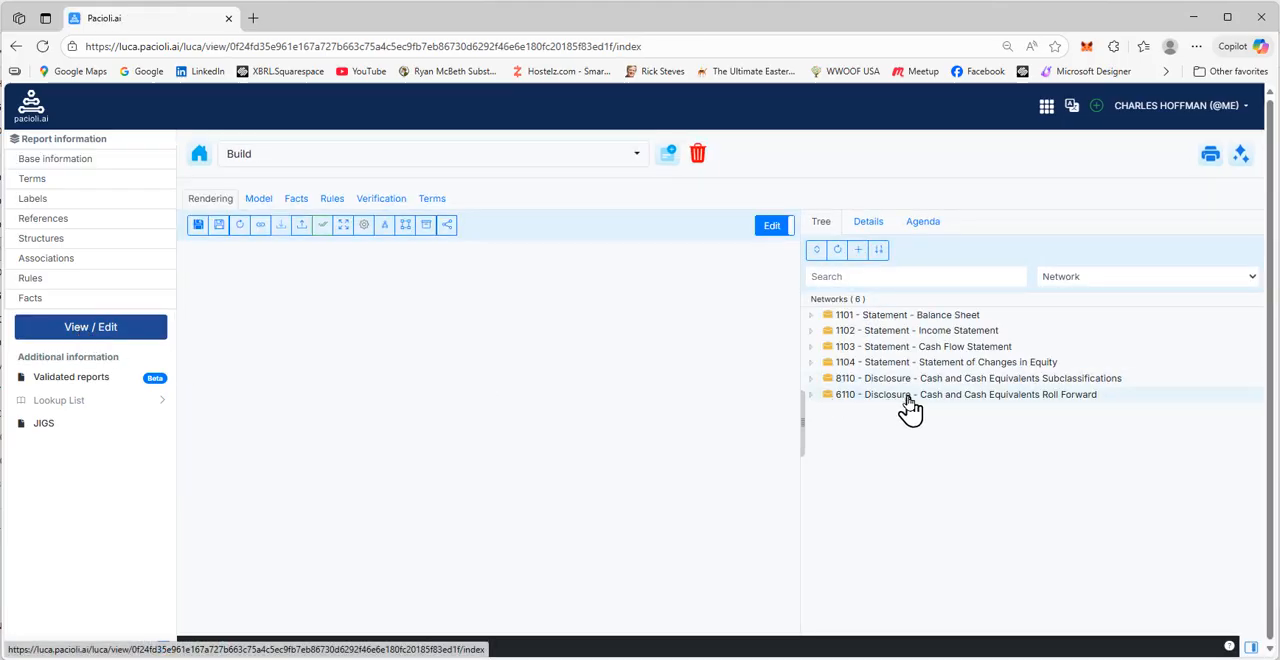
left_click(955, 316)
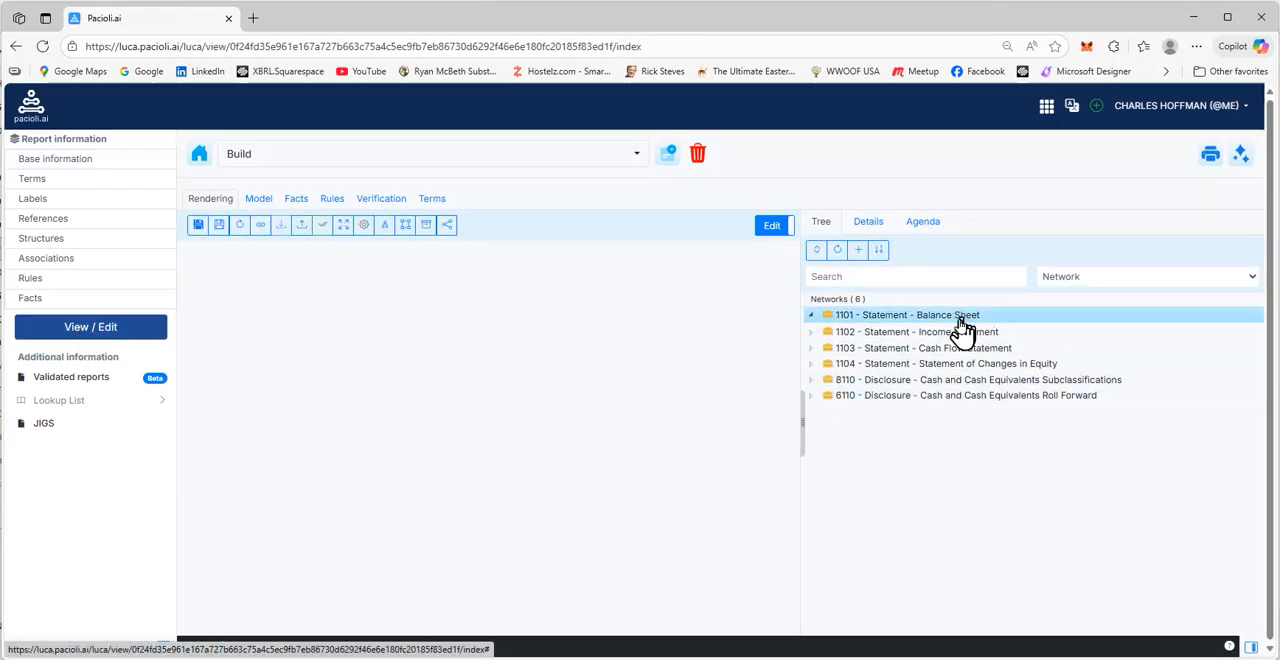
left_click(958, 348)
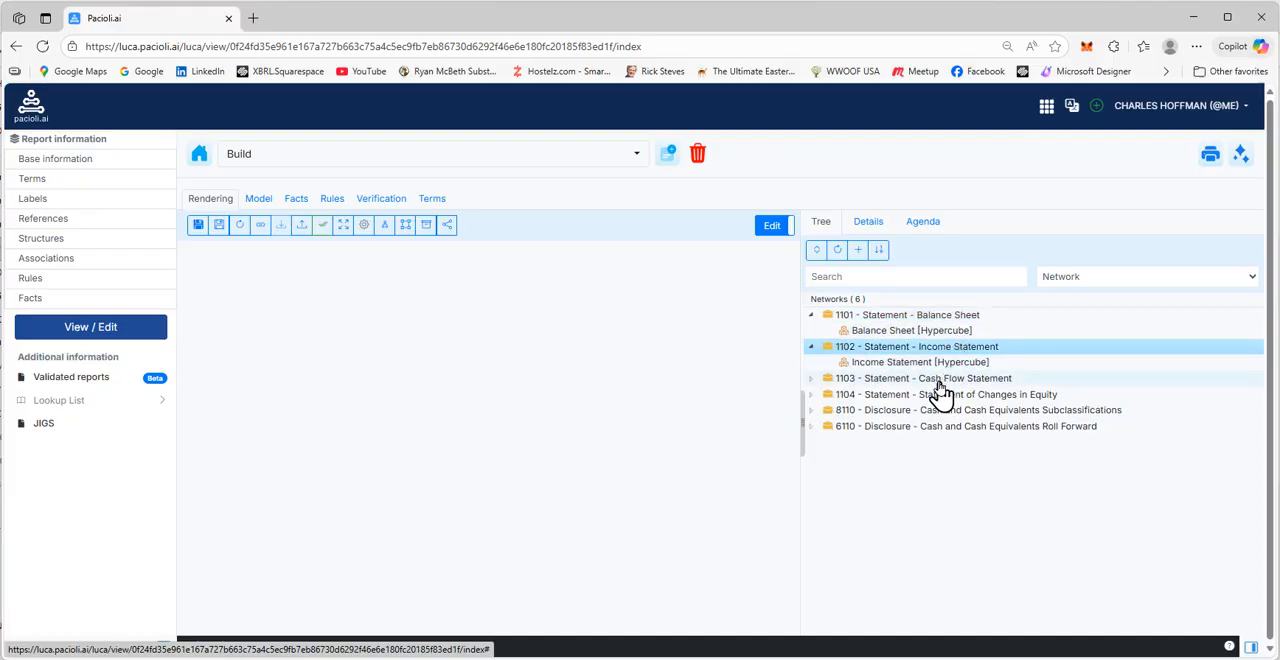
left_click(940, 382)
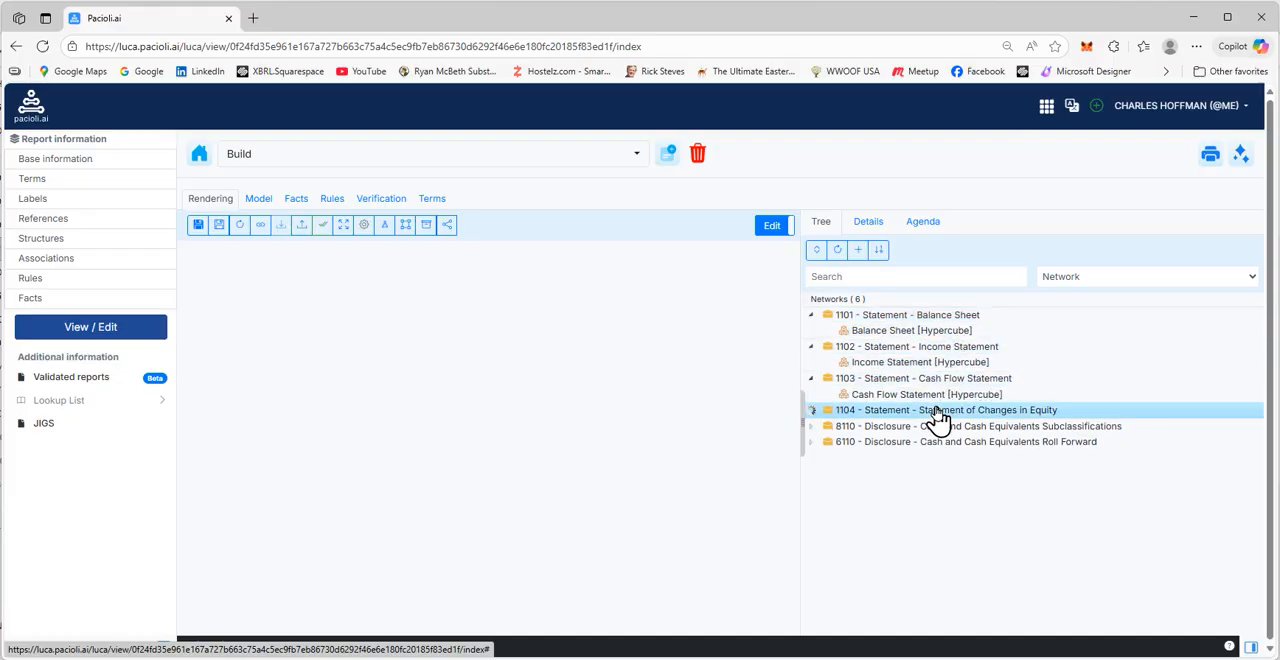
left_click(938, 412)
left_click(932, 442)
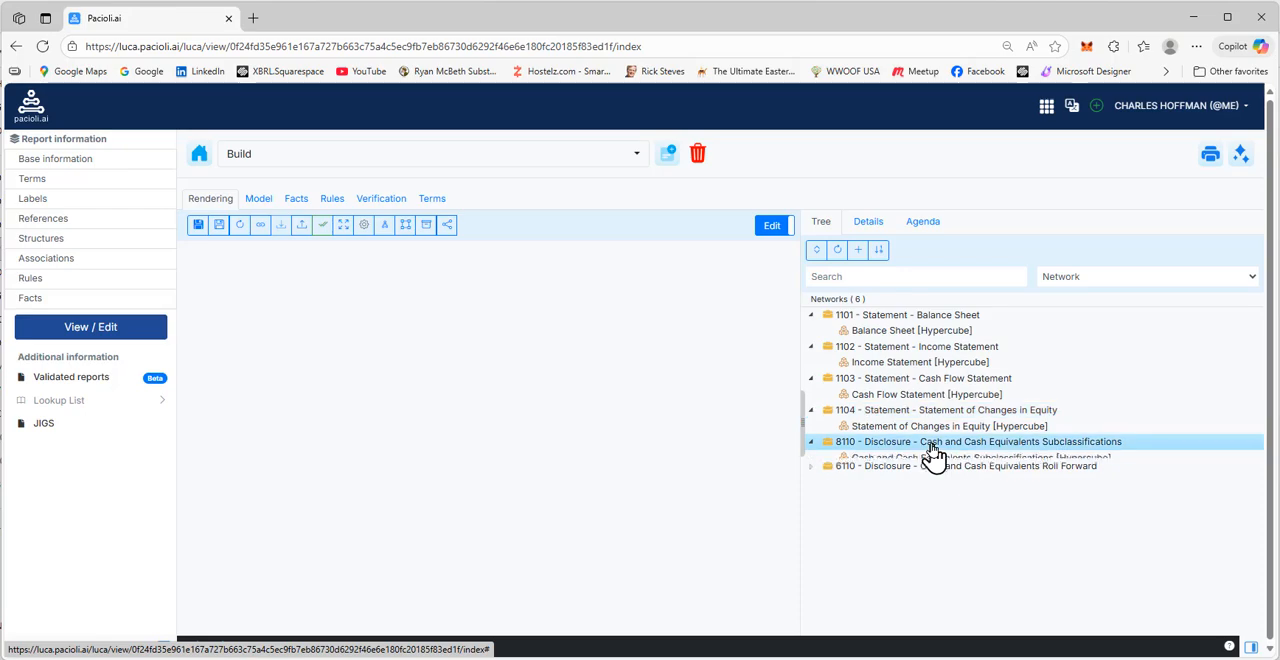
left_click(922, 475)
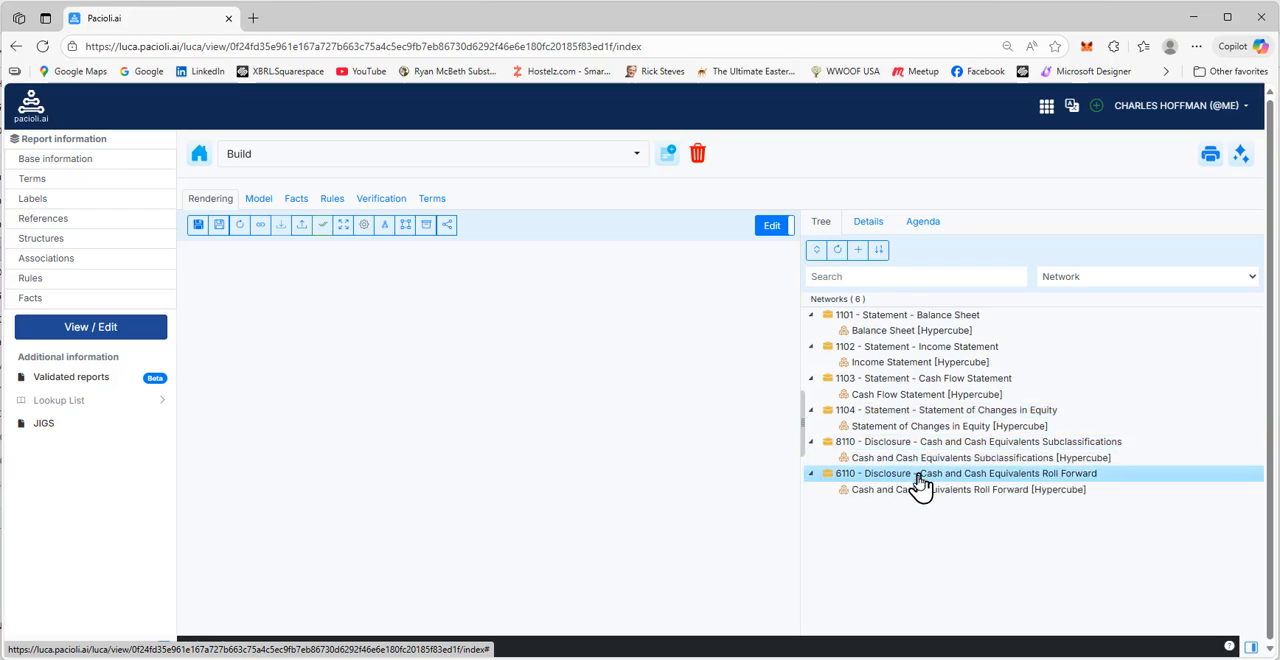
Review each hypercube's rendering in turn, from Cash and Cash Equivalents Roll Forward back up to Balance Sheet
left_click(913, 491)
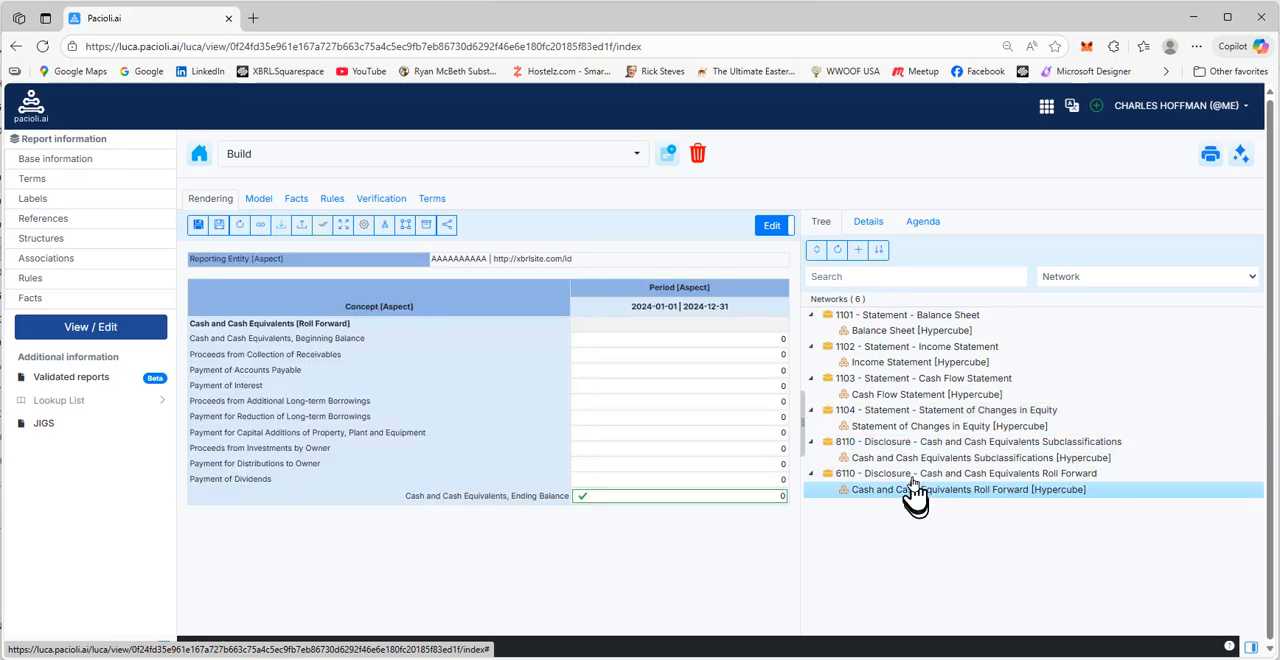
left_click(915, 459)
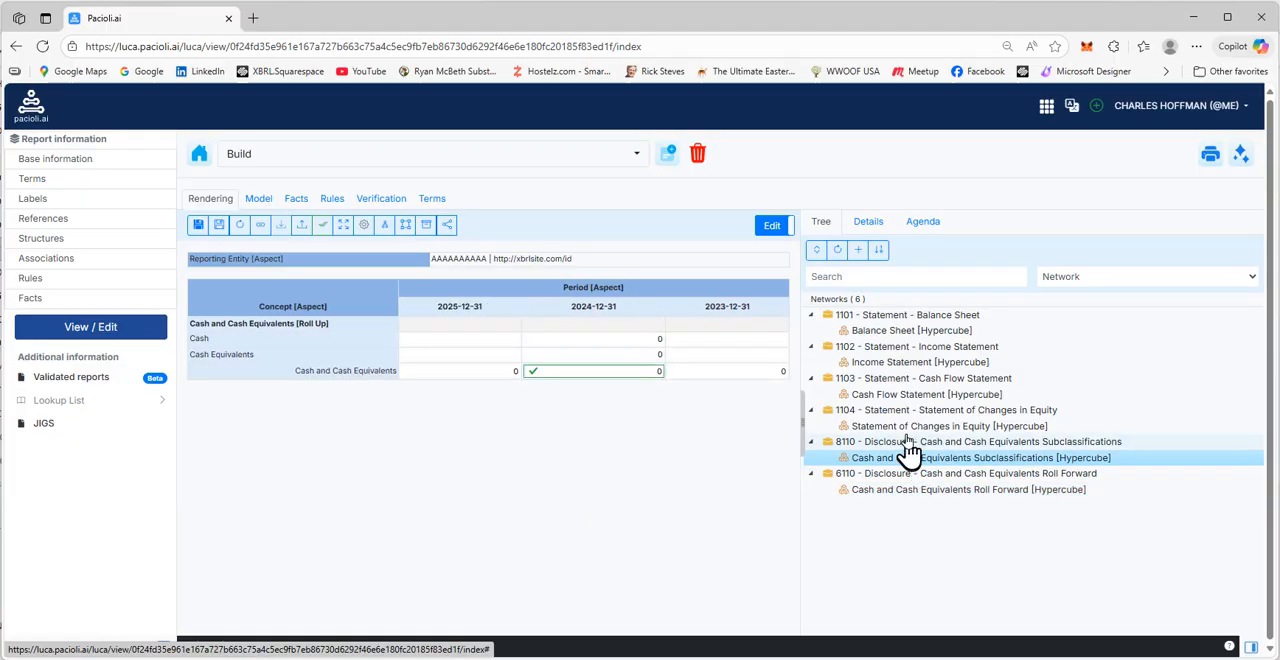
left_click(910, 427)
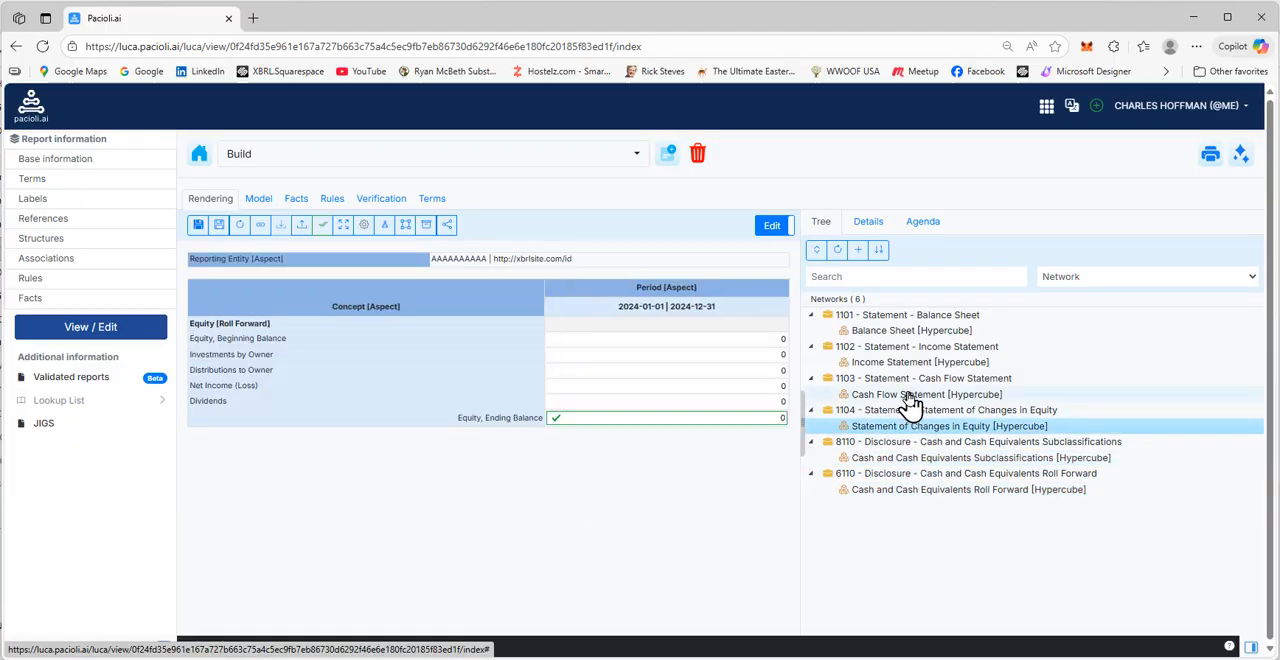
left_click(903, 394)
left_click(886, 364)
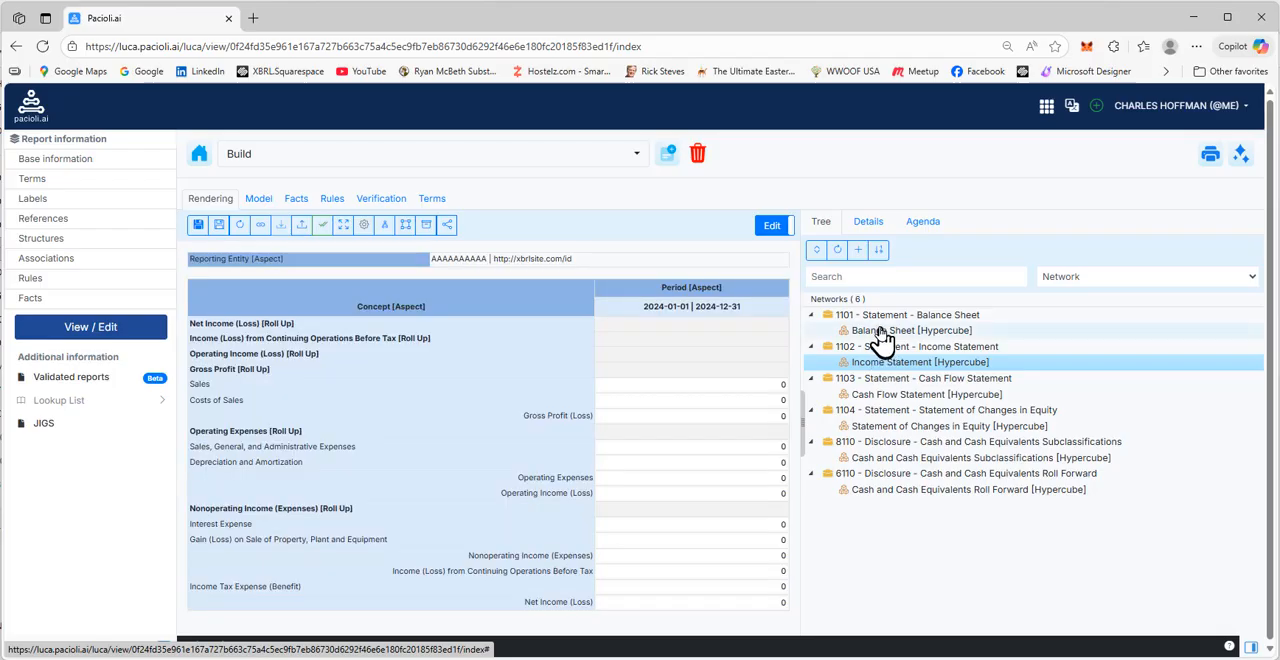
left_click(883, 331)
Run the local validation of the report, examine the verification results and return to the report view
left_click(1228, 160)
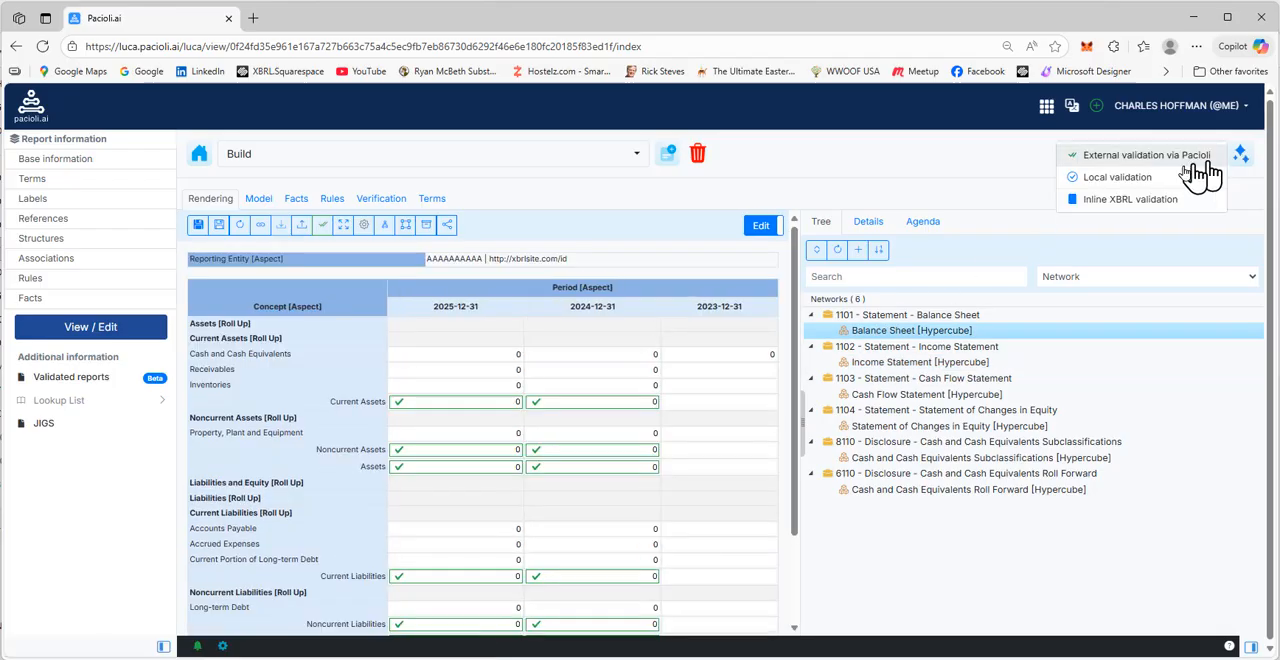
left_click(1116, 177)
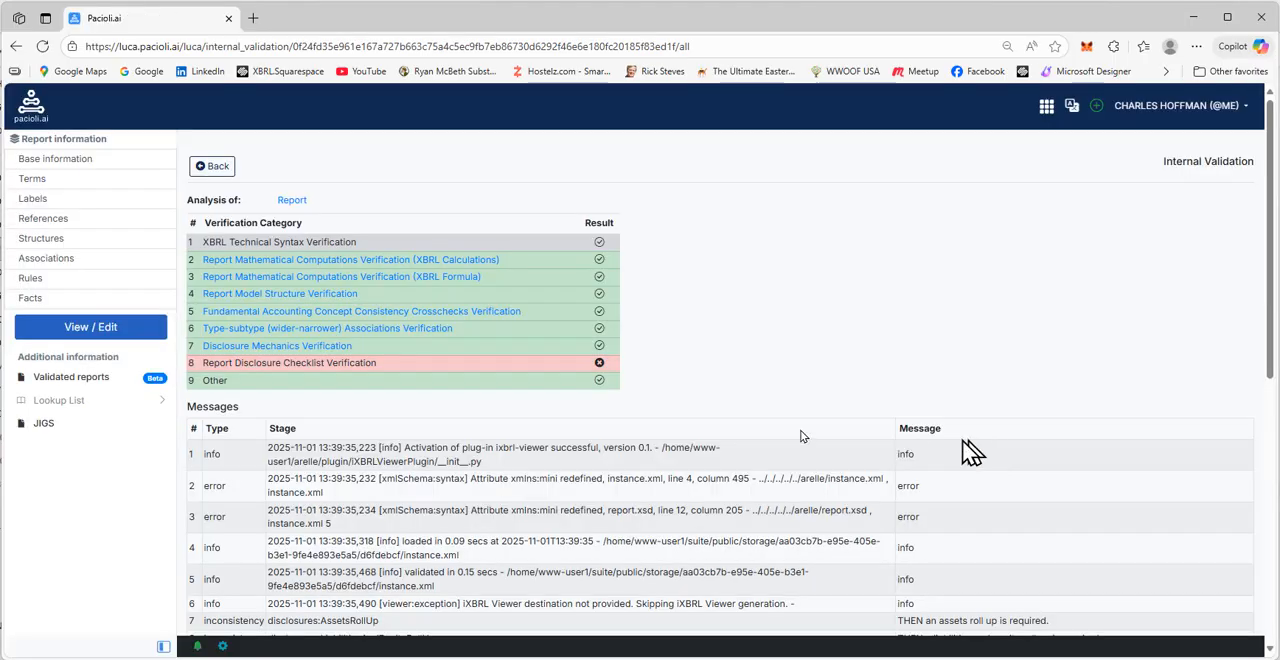
left_click(224, 175)
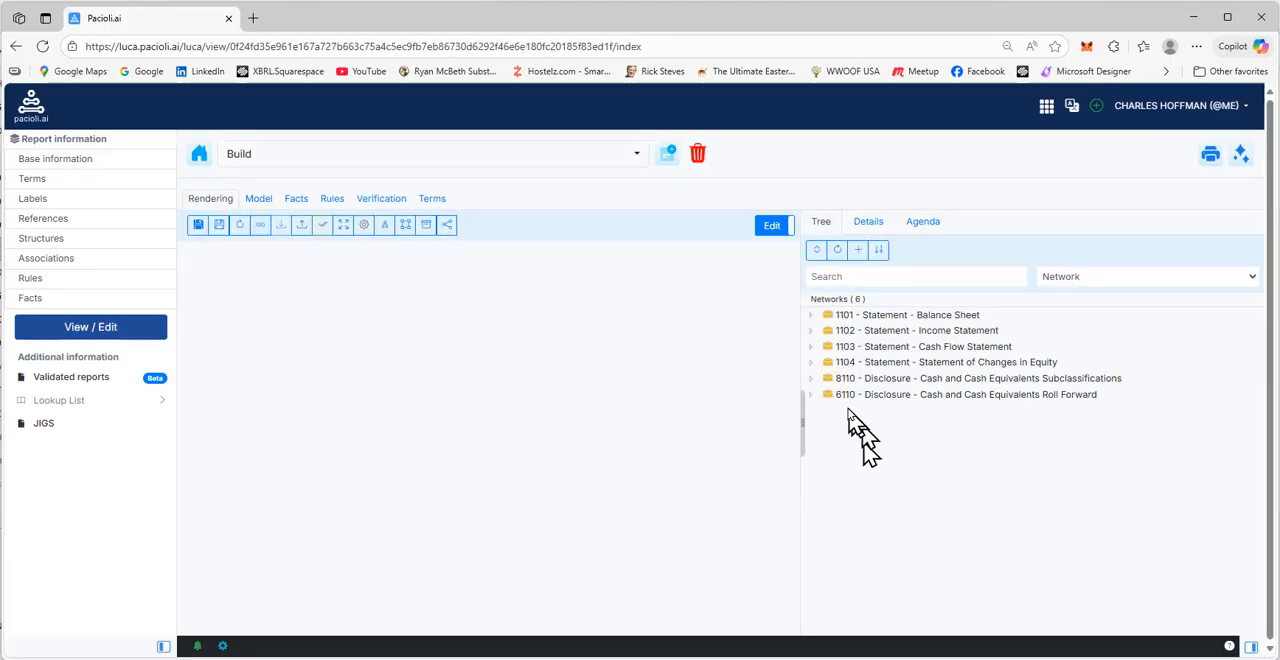
Start loading base taxonomy information with MINI (2025) as the financial reporting scheme and proceed to the structure selection
left_click(261, 226)
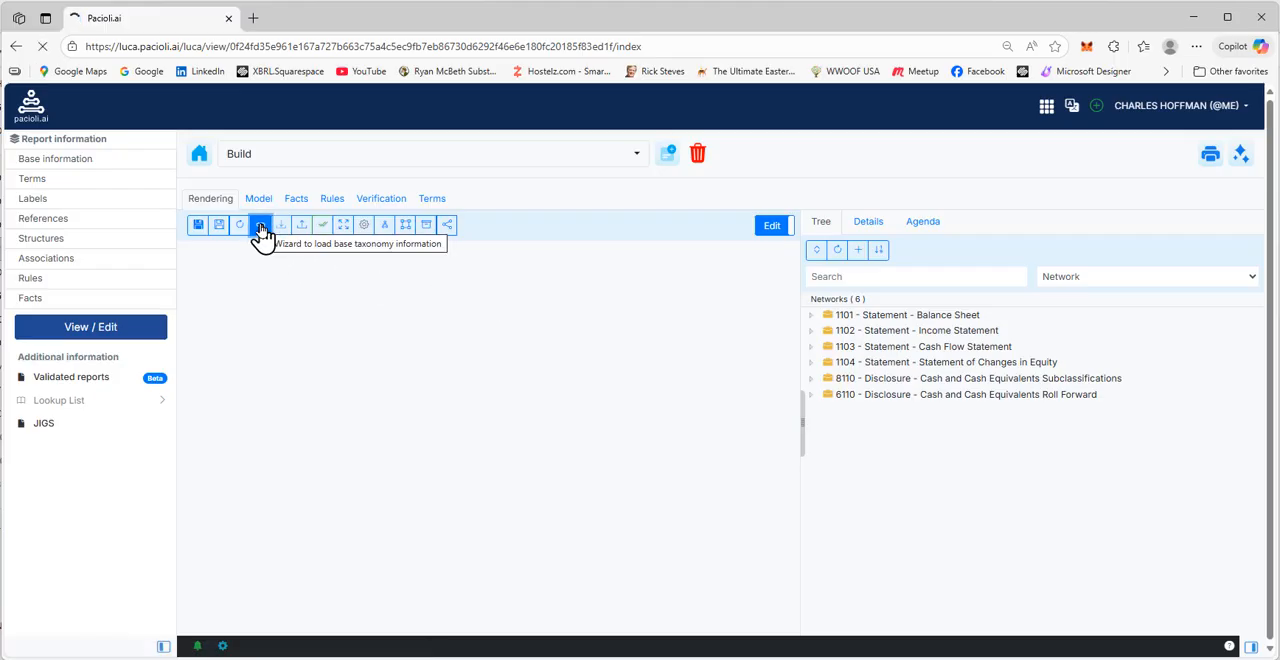
left_click(271, 286)
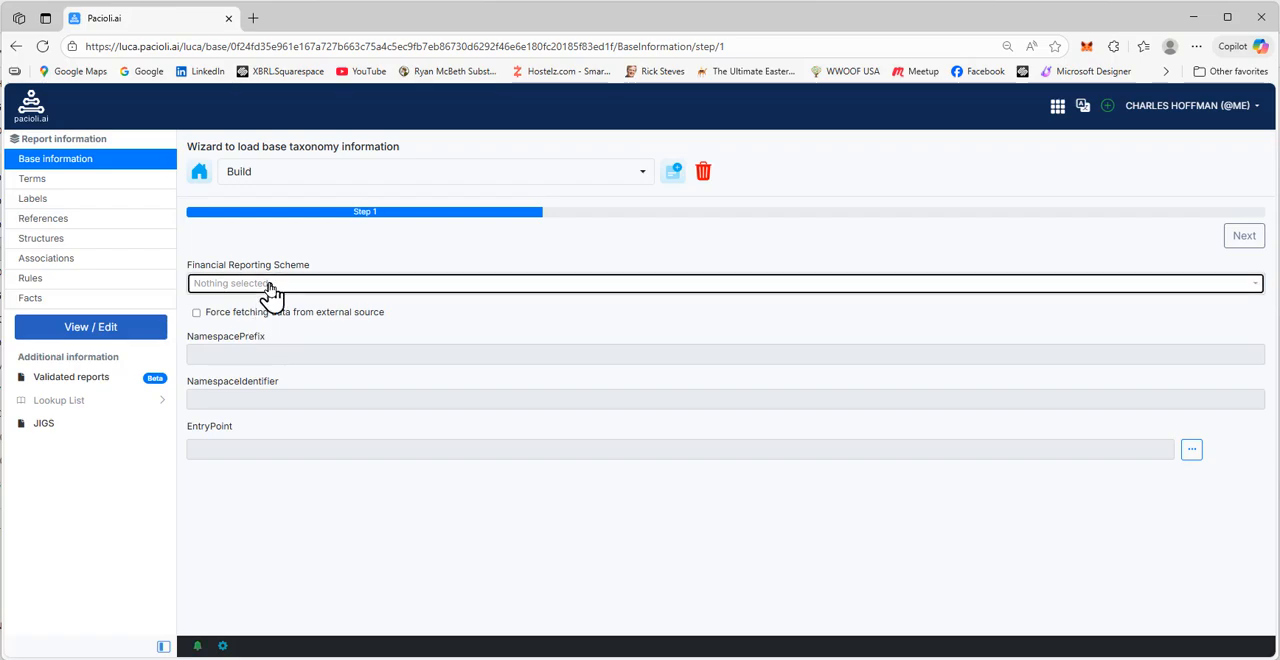
type("min")
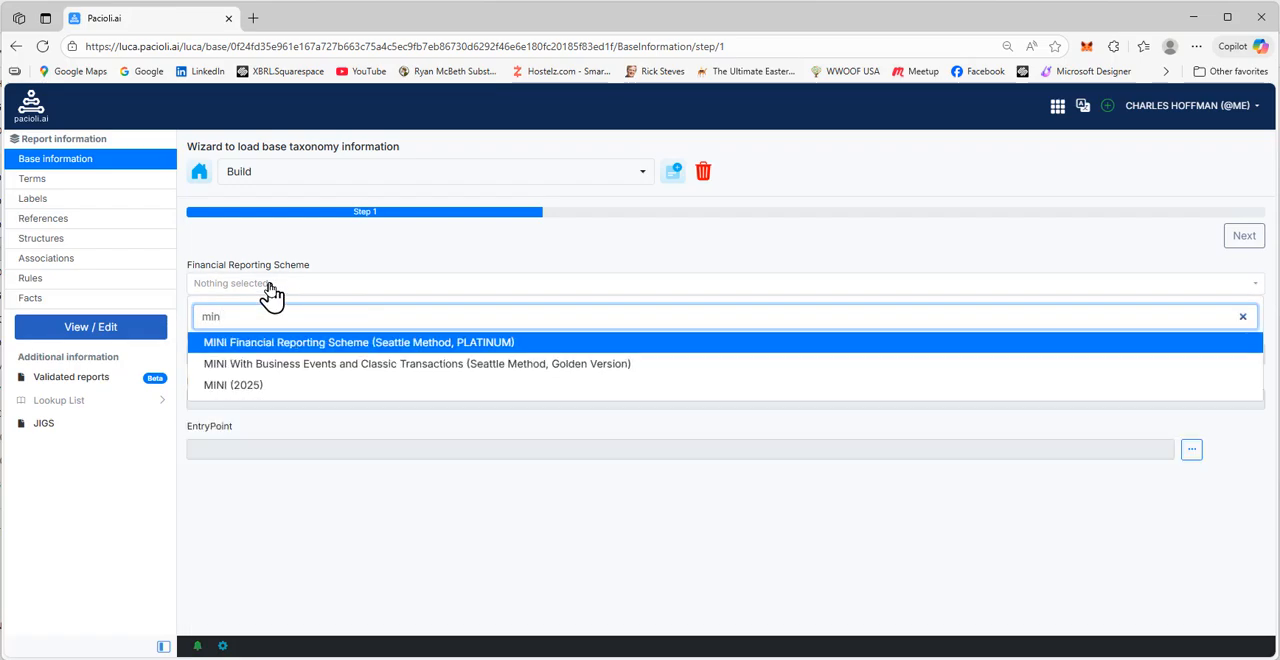
left_click(252, 392)
left_click(1241, 240)
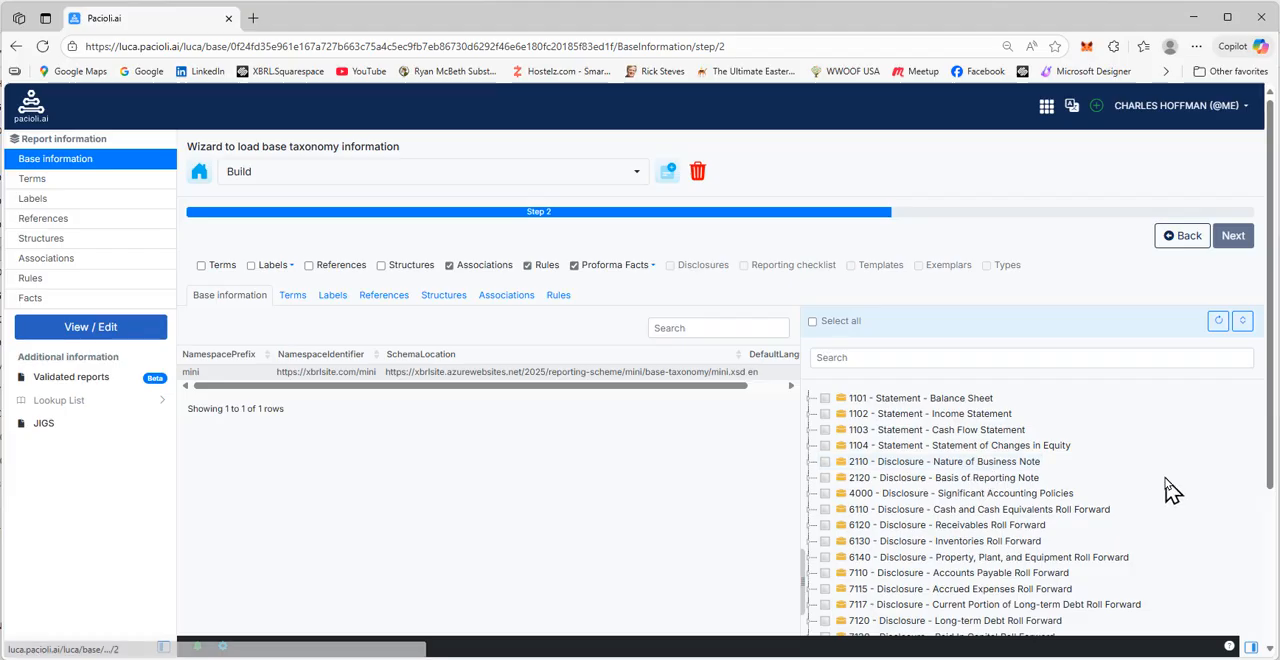
Select 6120 - Disclosure - Receivables Roll Forward with all its line items and load it into the report
scroll(1168, 489, "down", 1)
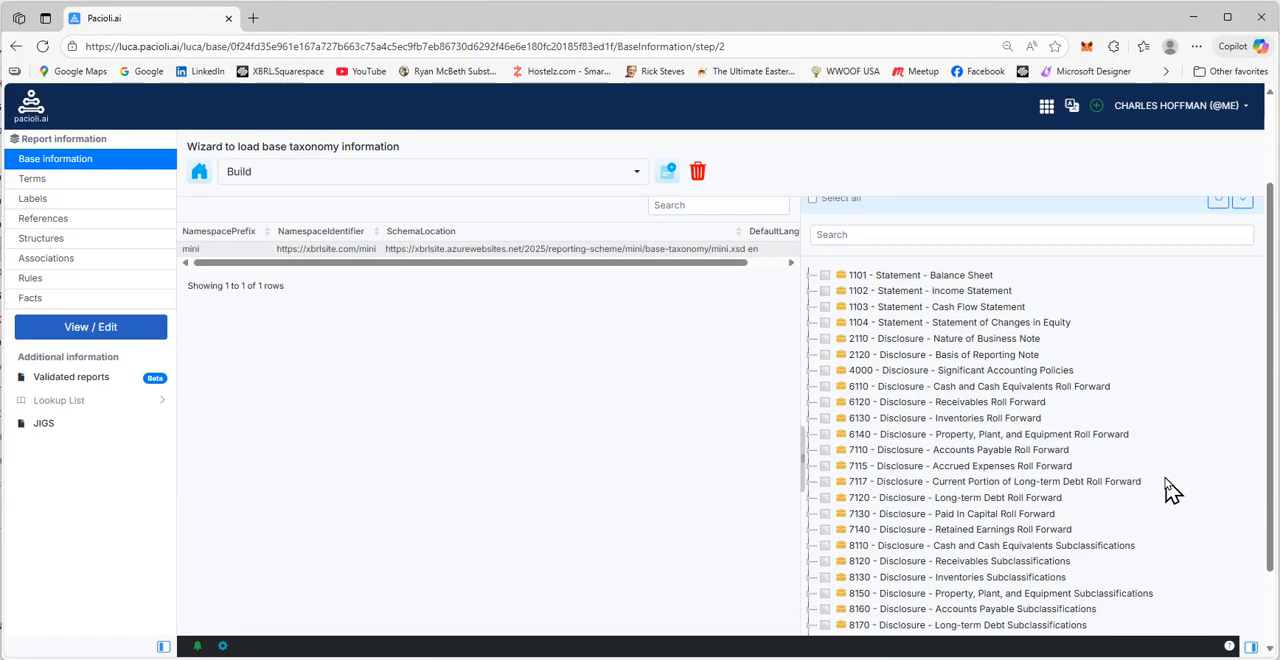
right_click(940, 412)
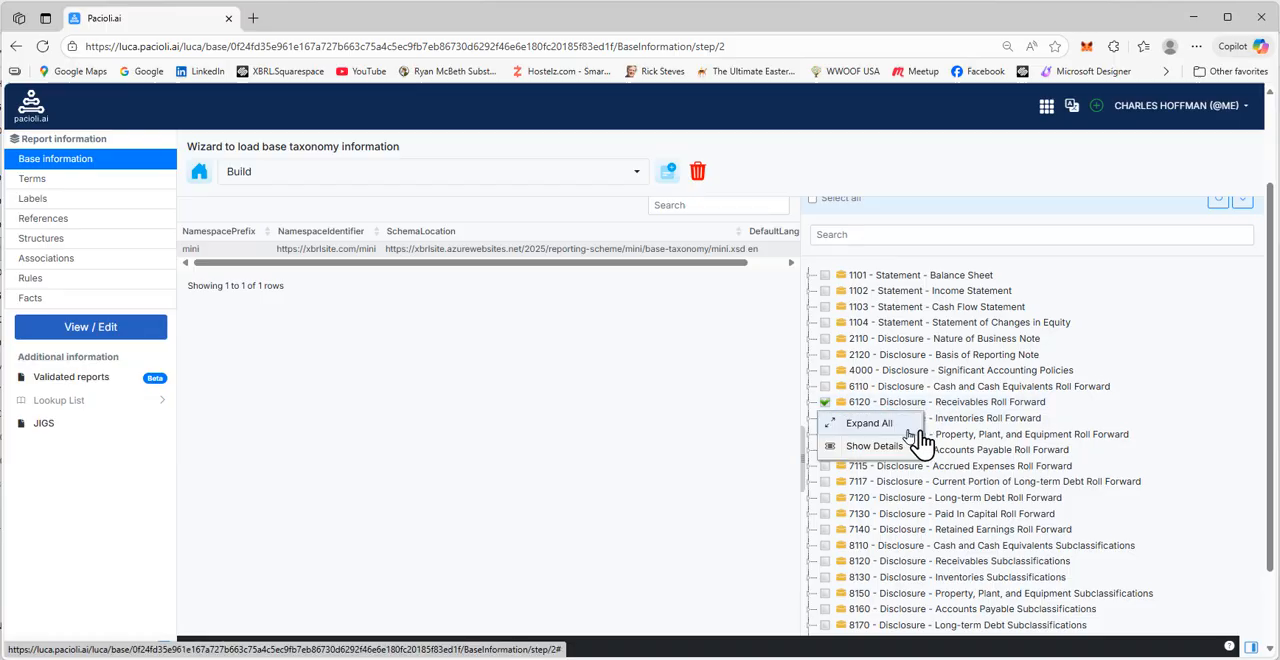
left_click(890, 425)
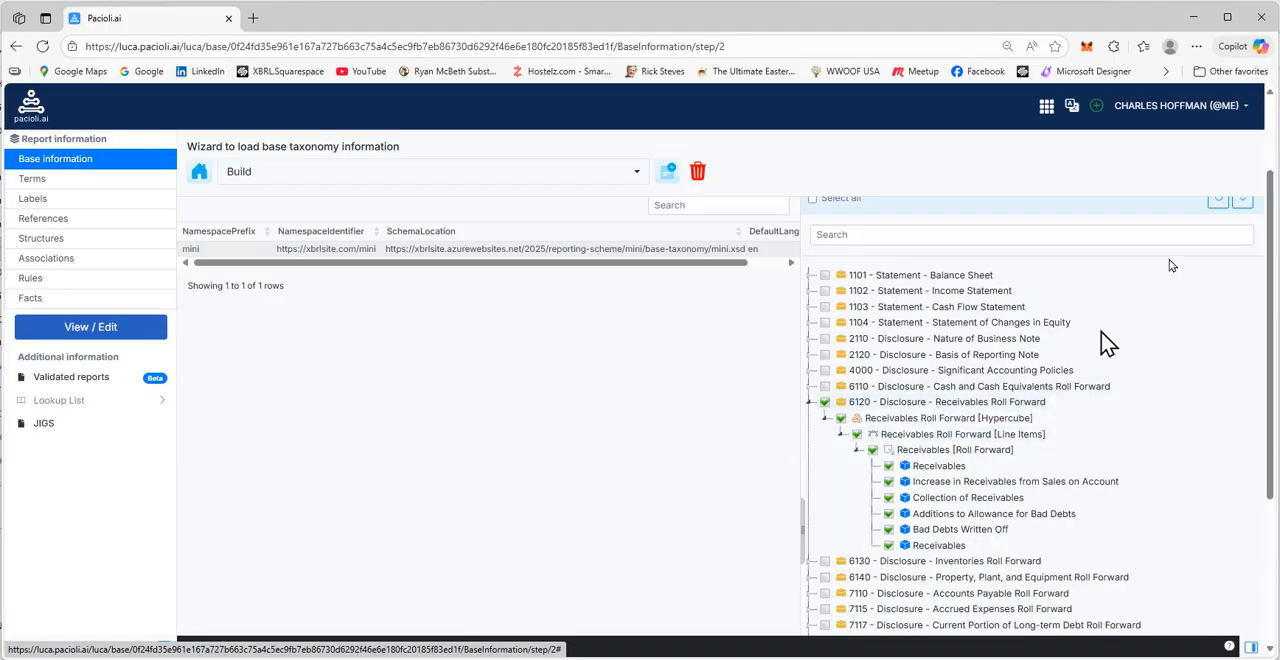
scroll(1195, 375, "up", 2)
left_click(1236, 213)
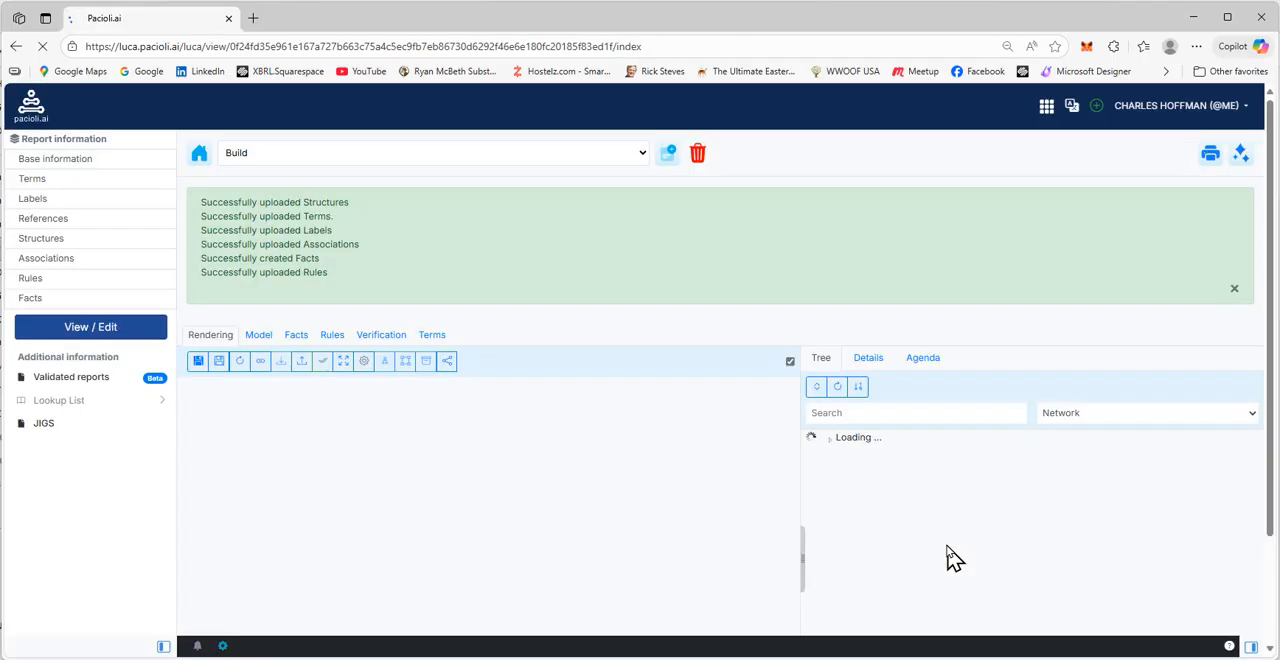
left_click(1234, 290)
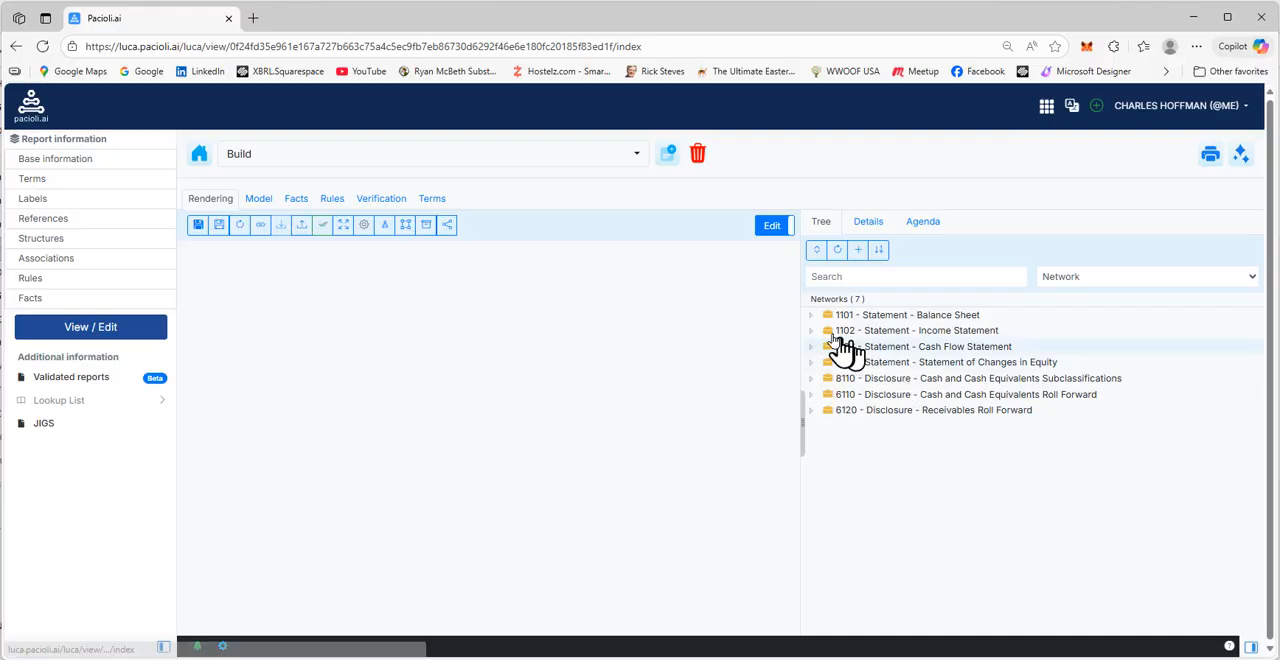
Check the Receivables Roll Forward [Hypercube] rendering, then run the local validation again and return to the report view
left_click(975, 412)
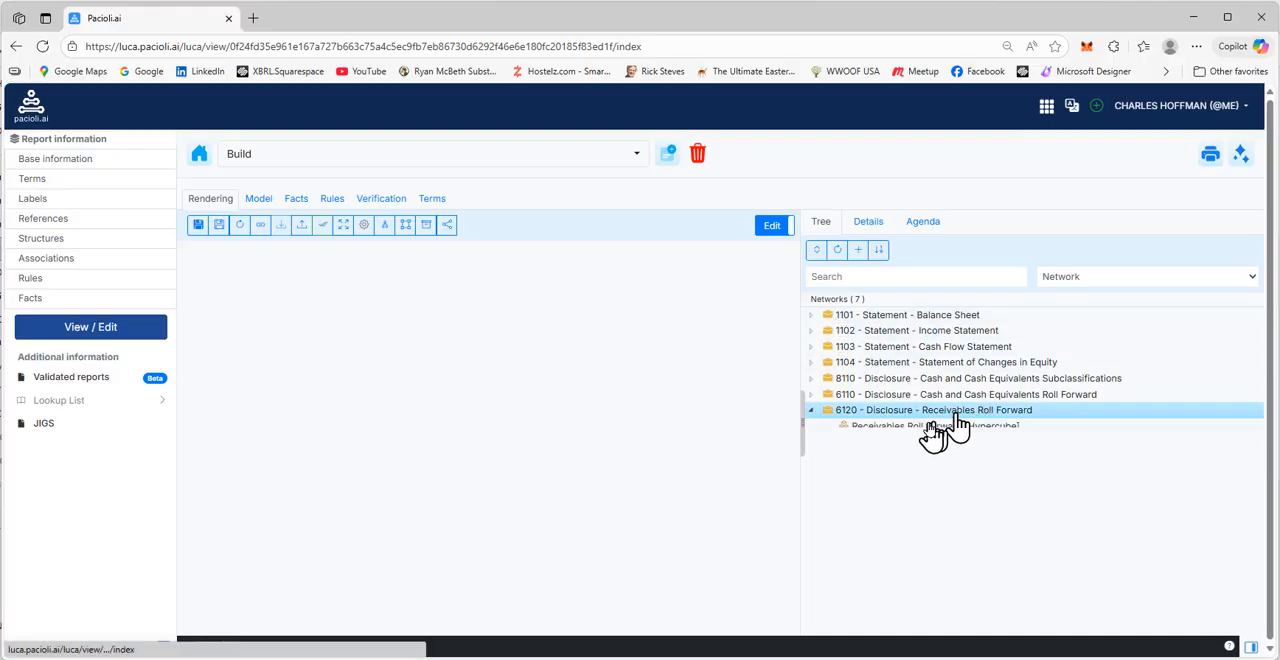
left_click(925, 427)
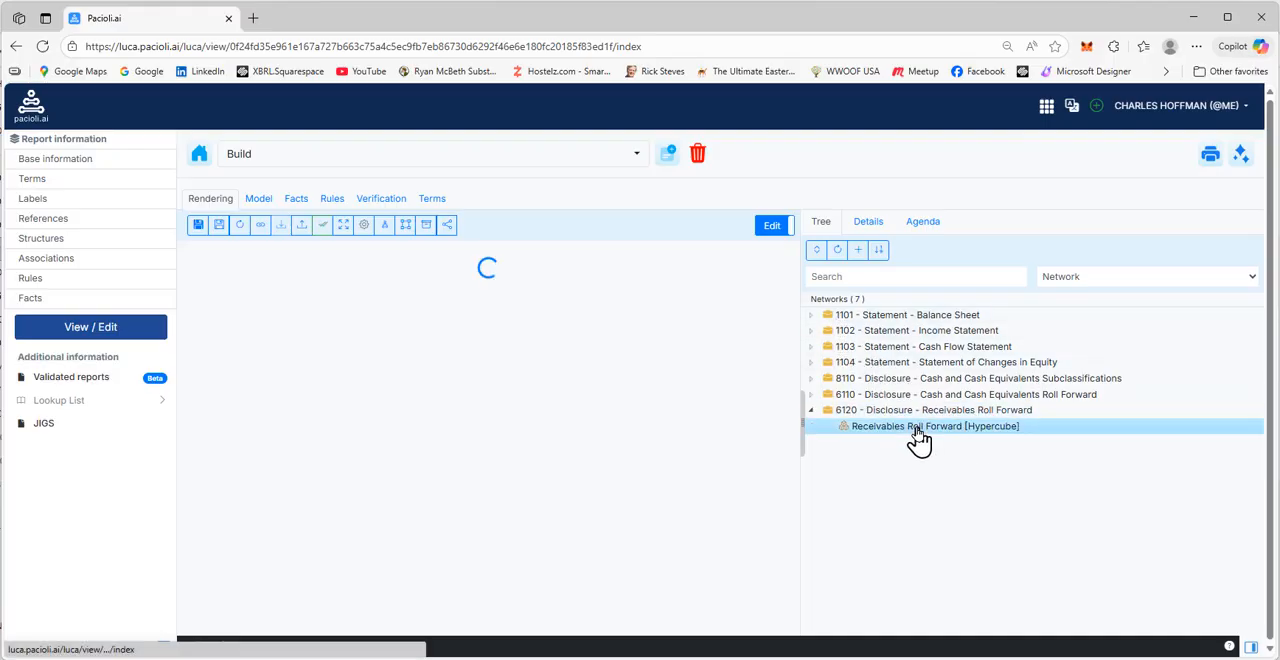
left_click(1240, 155)
left_click(1122, 182)
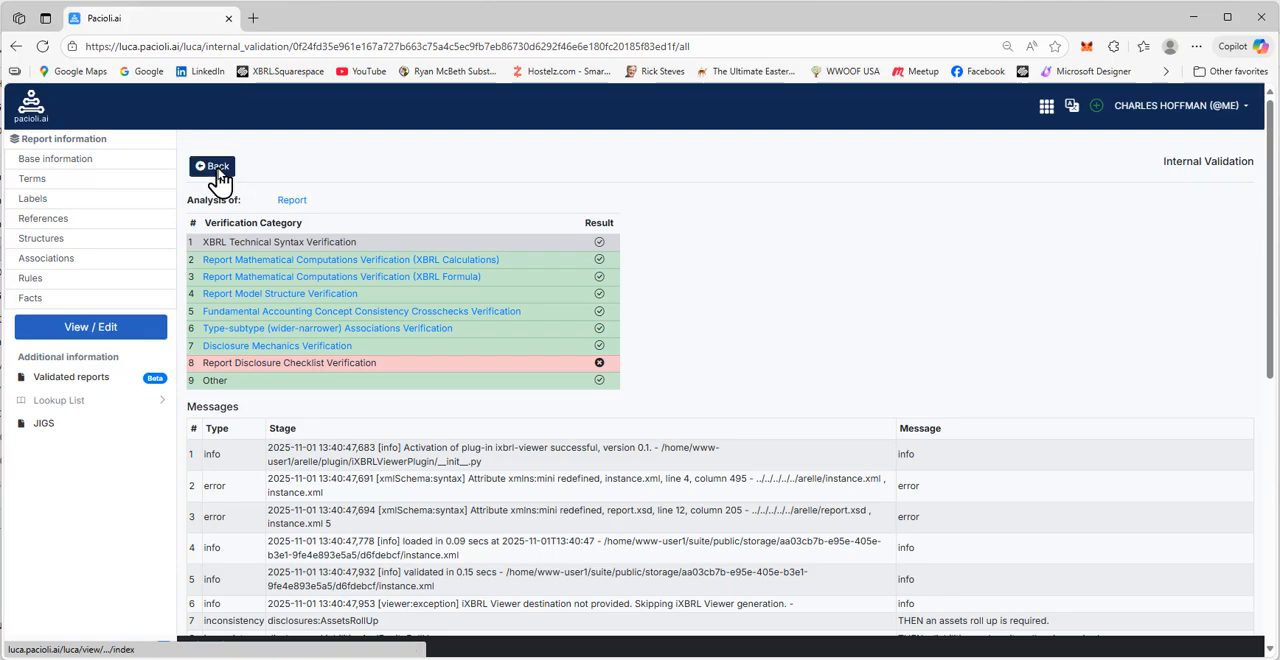
left_click(216, 168)
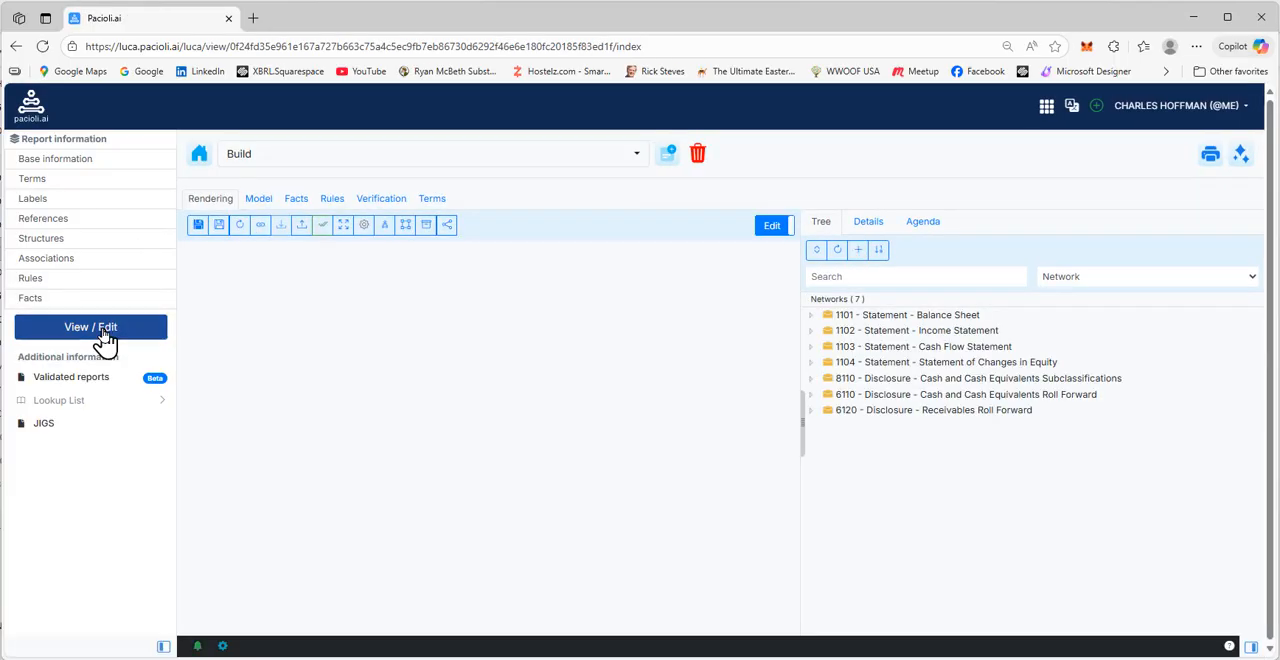
Review the renderings of the Balance Sheet, Cash Flow Statement and Statement of Changes in Equity hypercubes with the receivables structure included
left_click(907, 316)
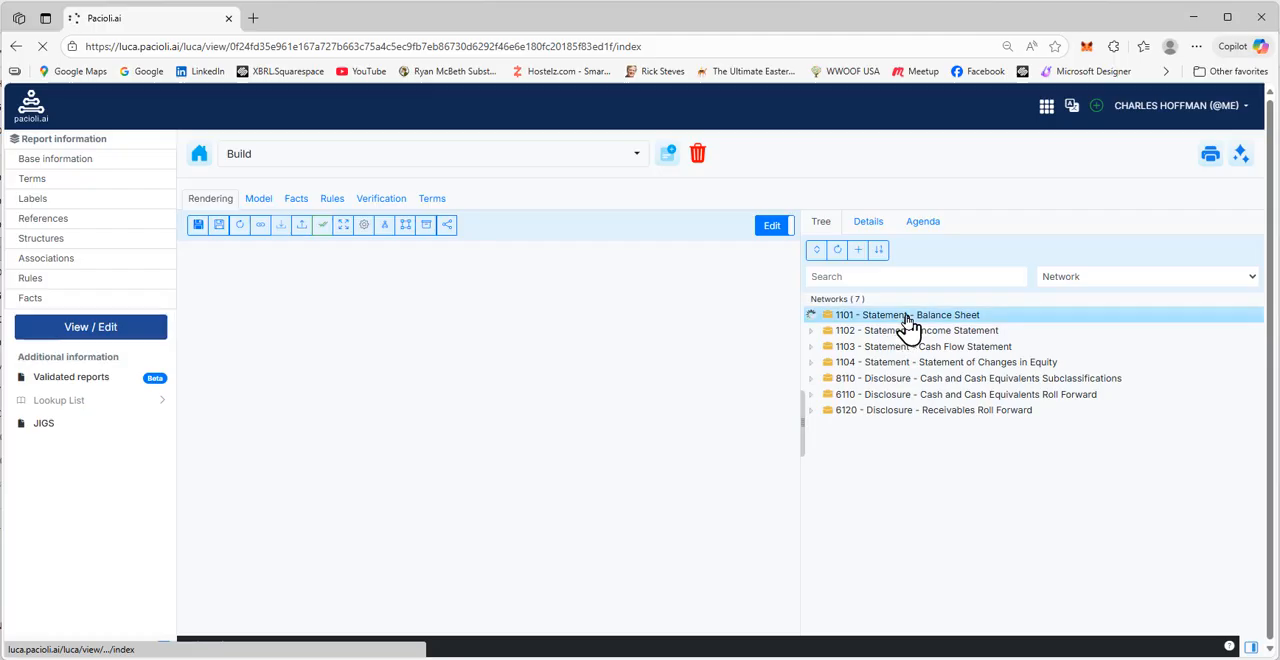
left_click(909, 333)
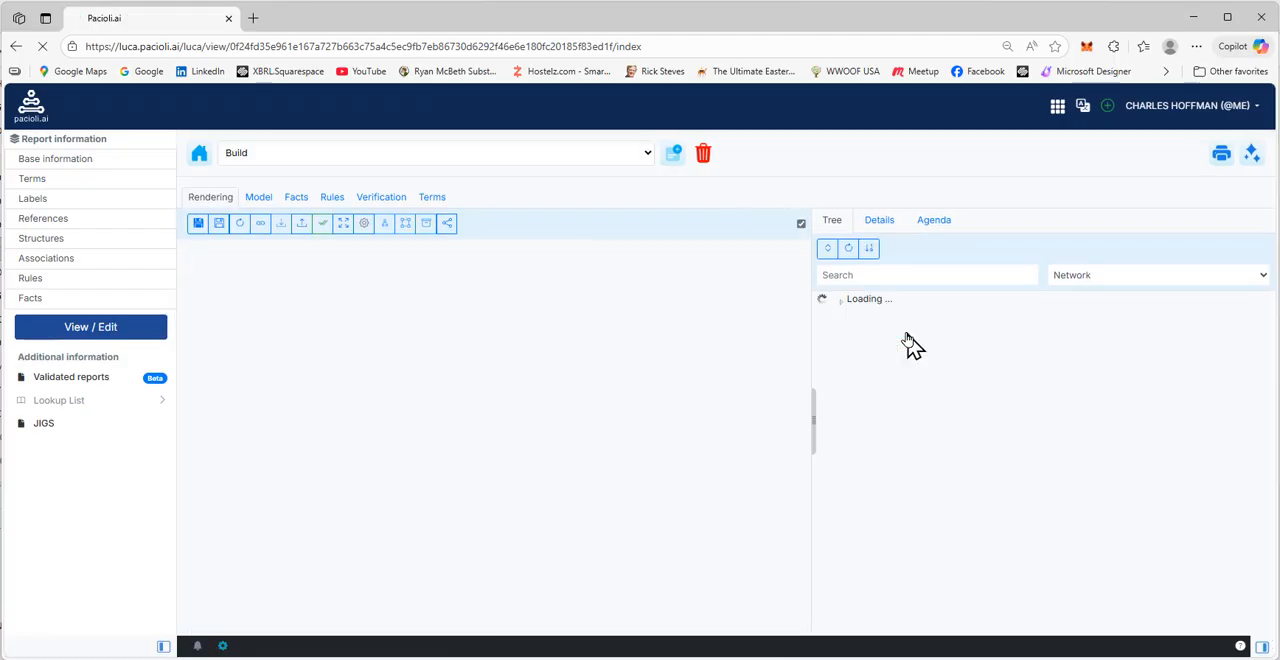
left_click(921, 317)
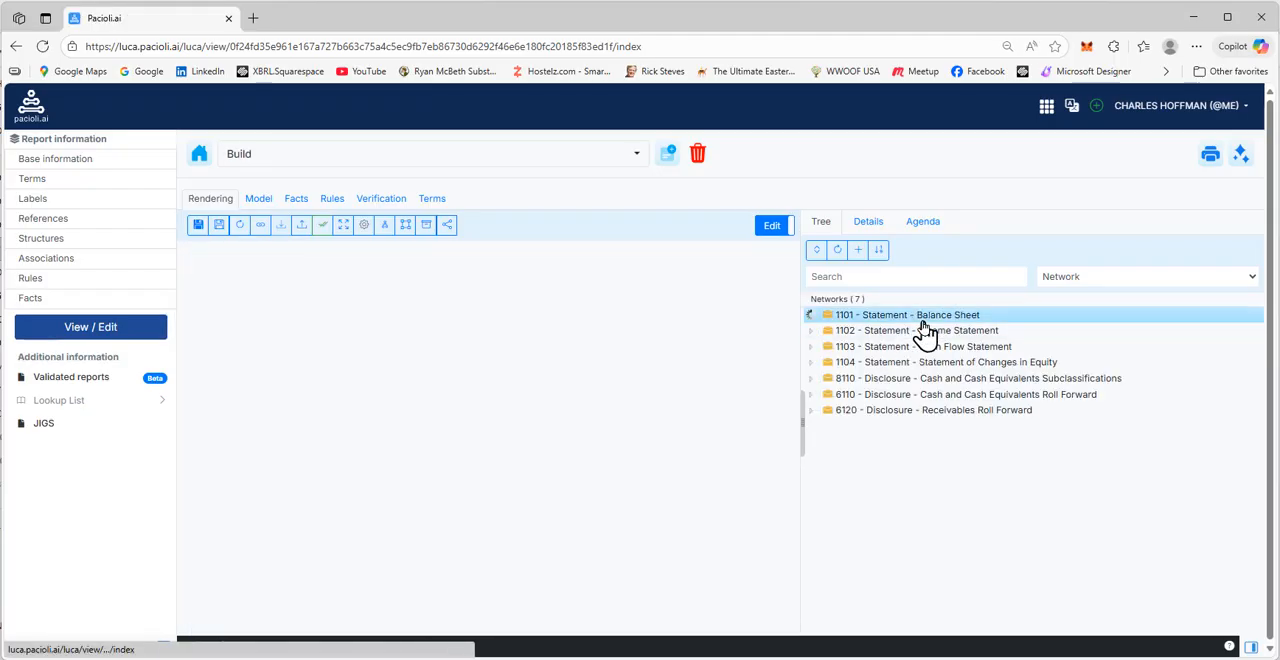
left_click(894, 334)
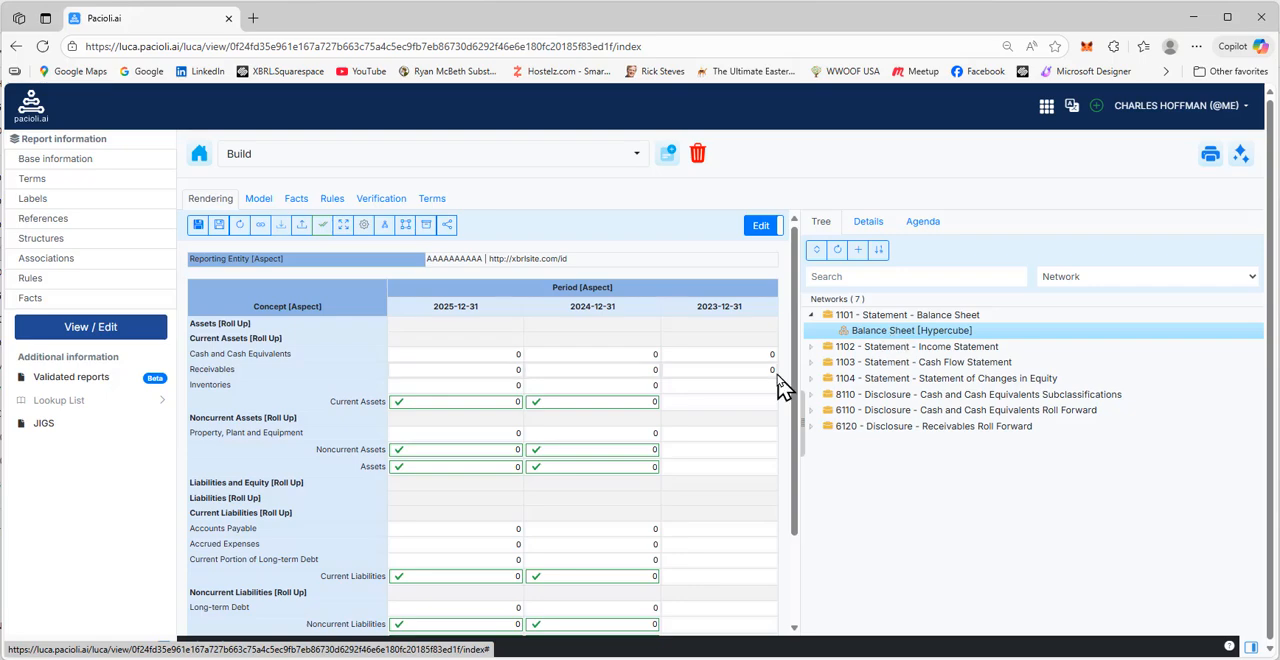
left_click(896, 379)
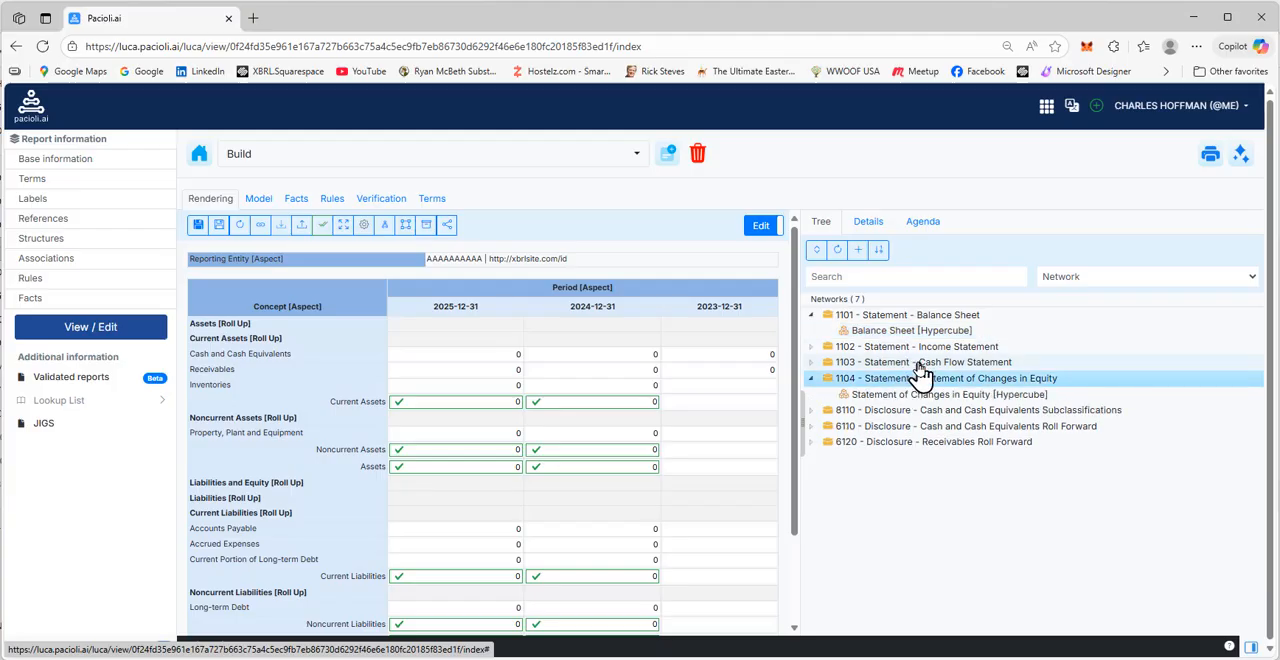
left_click(918, 364)
left_click(905, 379)
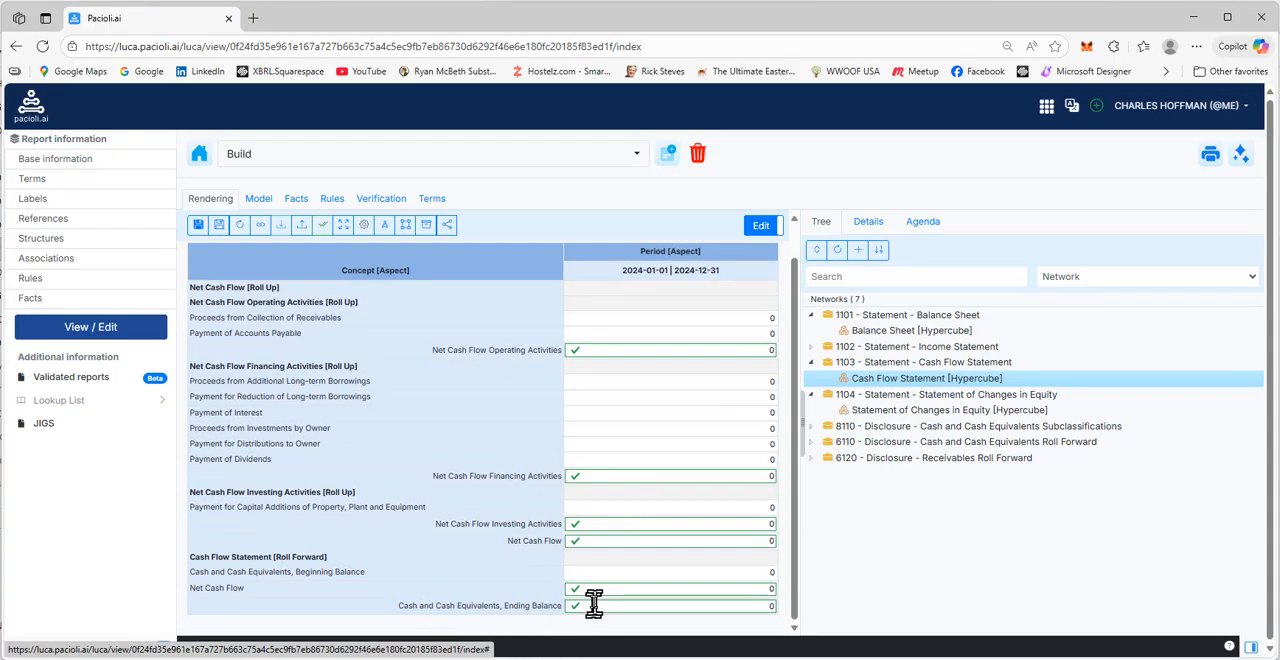
left_click(904, 412)
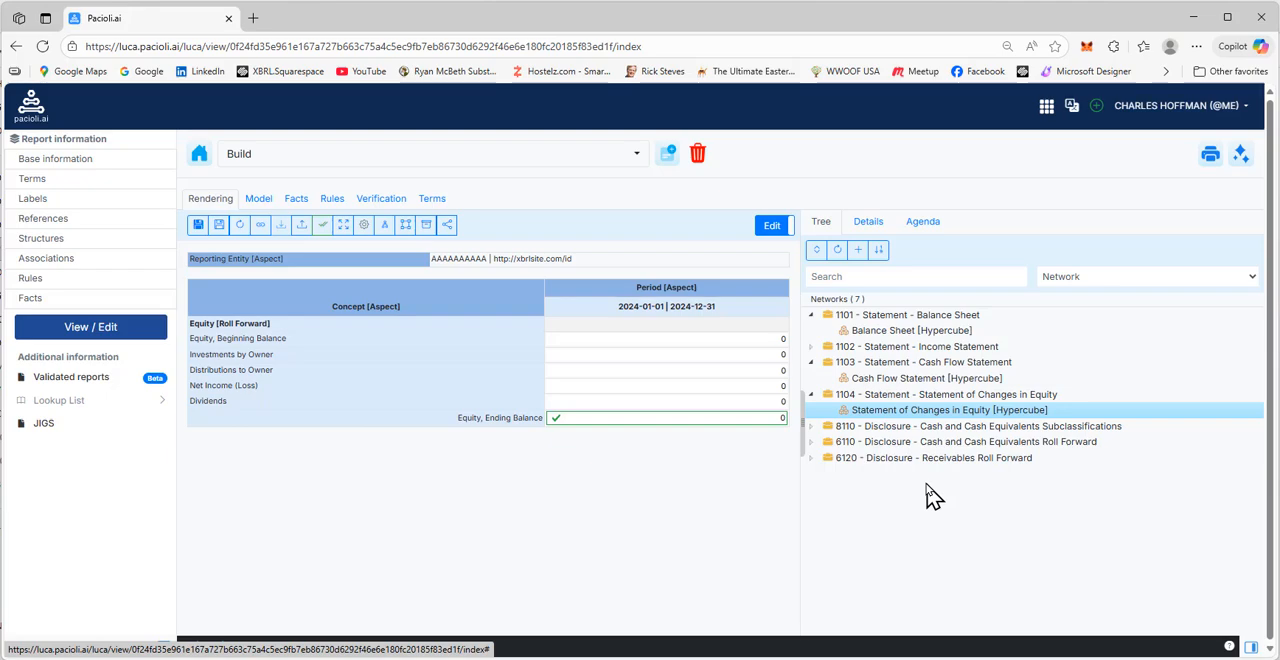
Remove structures 1102, 1103, 1104, 8110, 6110 and 6120 from the report together, keeping only 1101 - Statement - Balance Sheet
left_click(866, 462)
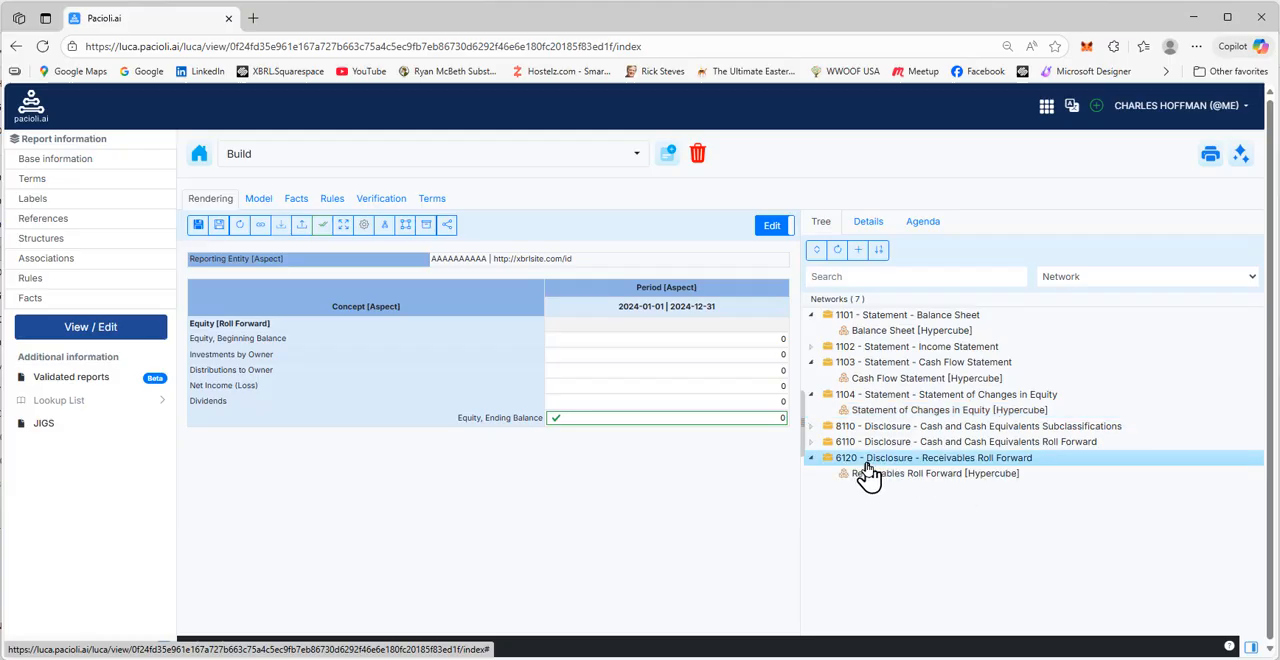
right_click(866, 465)
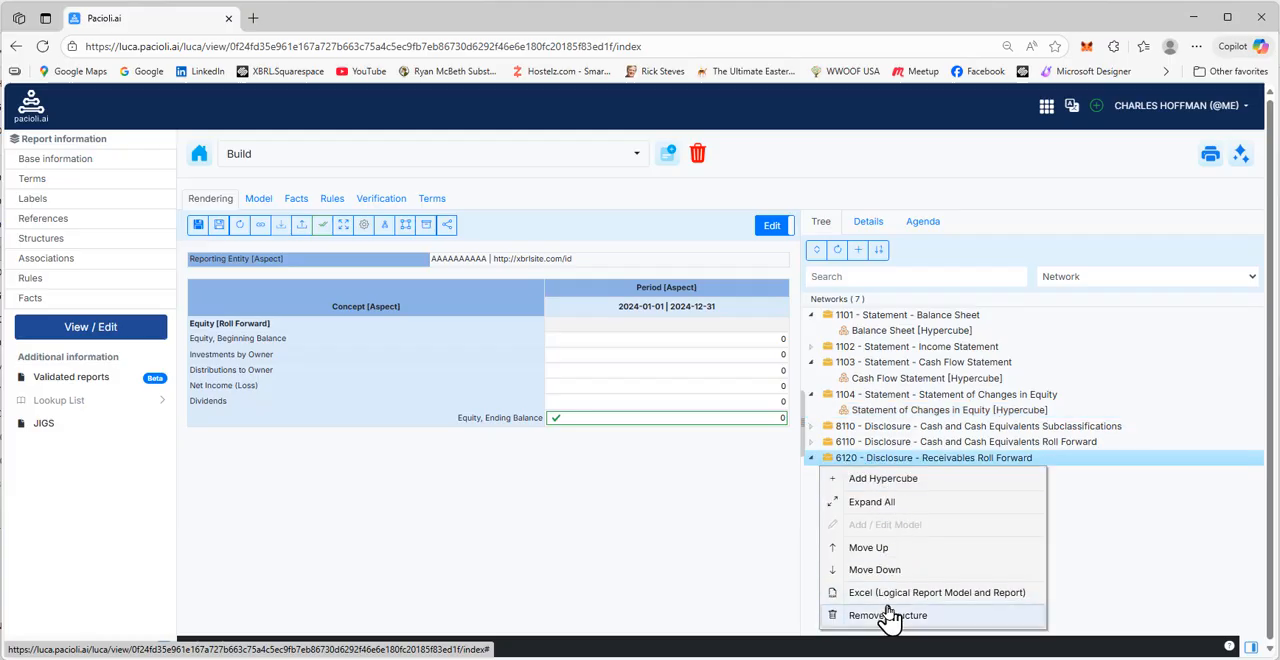
left_click(895, 446)
left_click(896, 428)
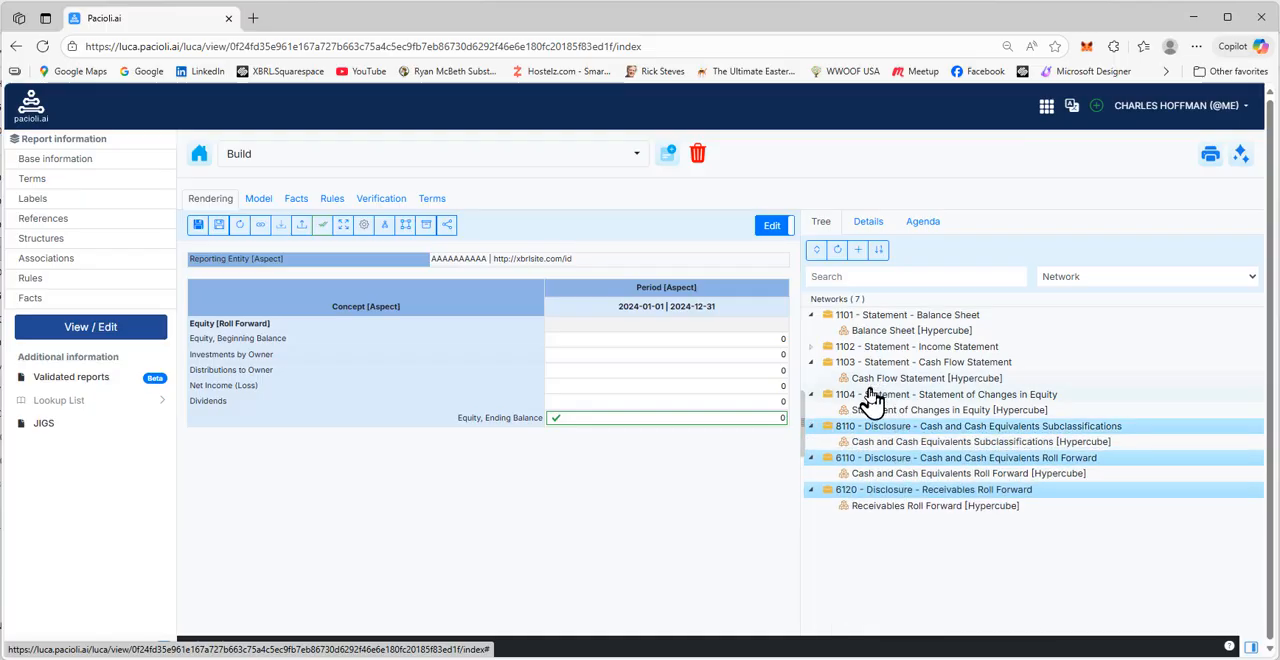
left_click(870, 395)
left_click(862, 363)
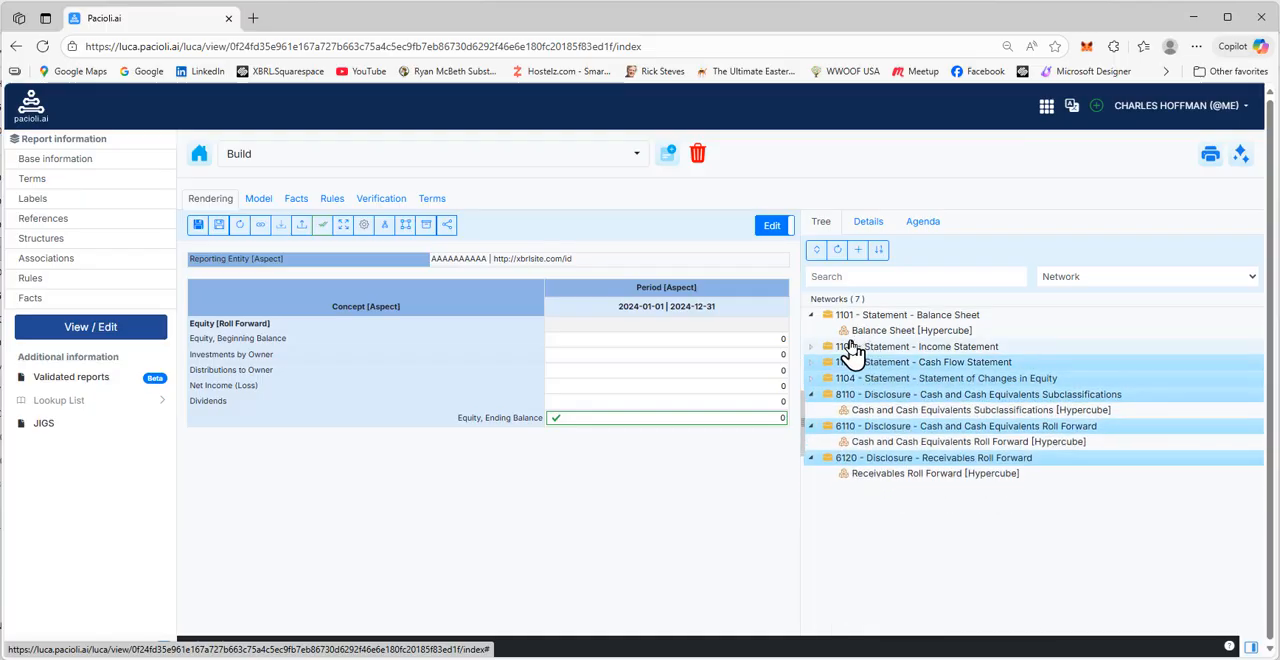
left_click(853, 349)
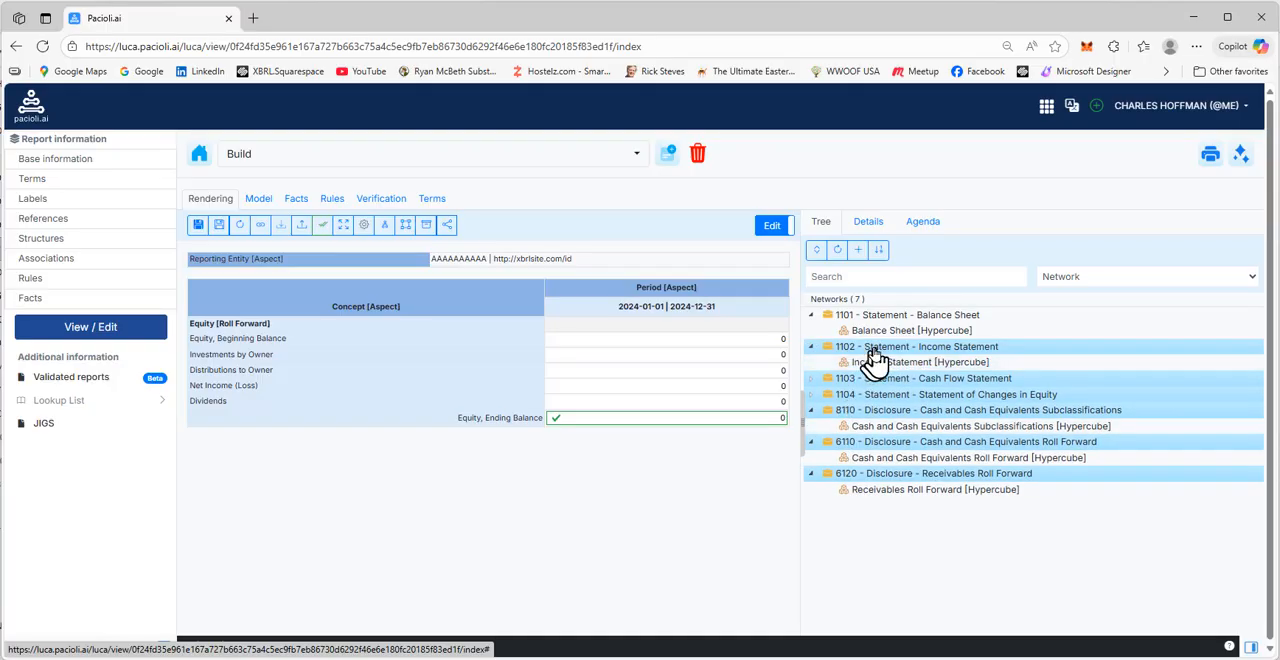
right_click(871, 355)
left_click(896, 519)
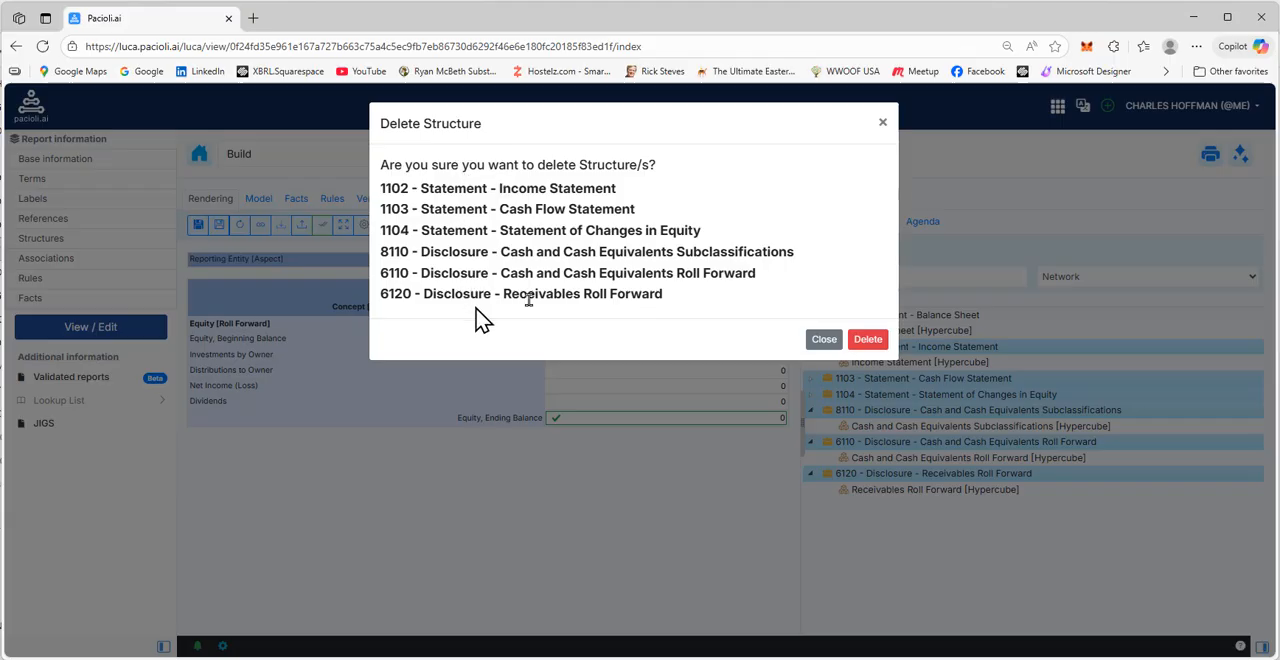
left_click(868, 341)
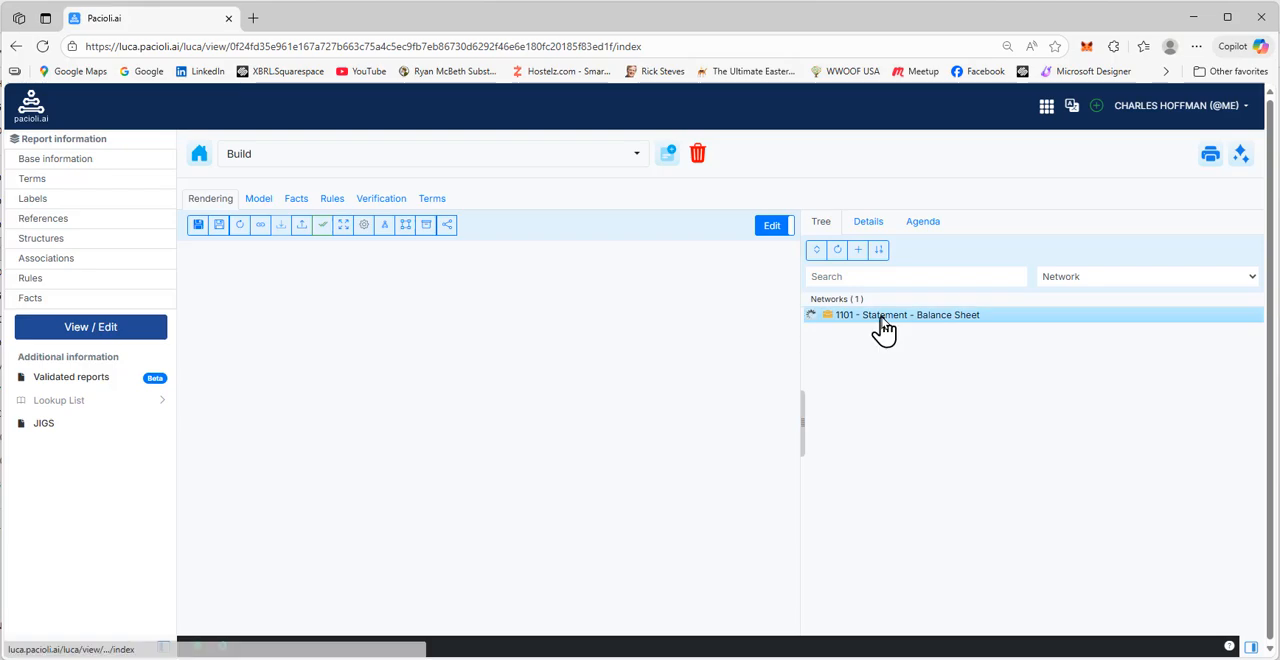
Check the Balance Sheet [Hypercube] rendering, then run the local validation and examine its Report Disclosure Checklist Verification category
left_click(878, 318)
left_click(874, 332)
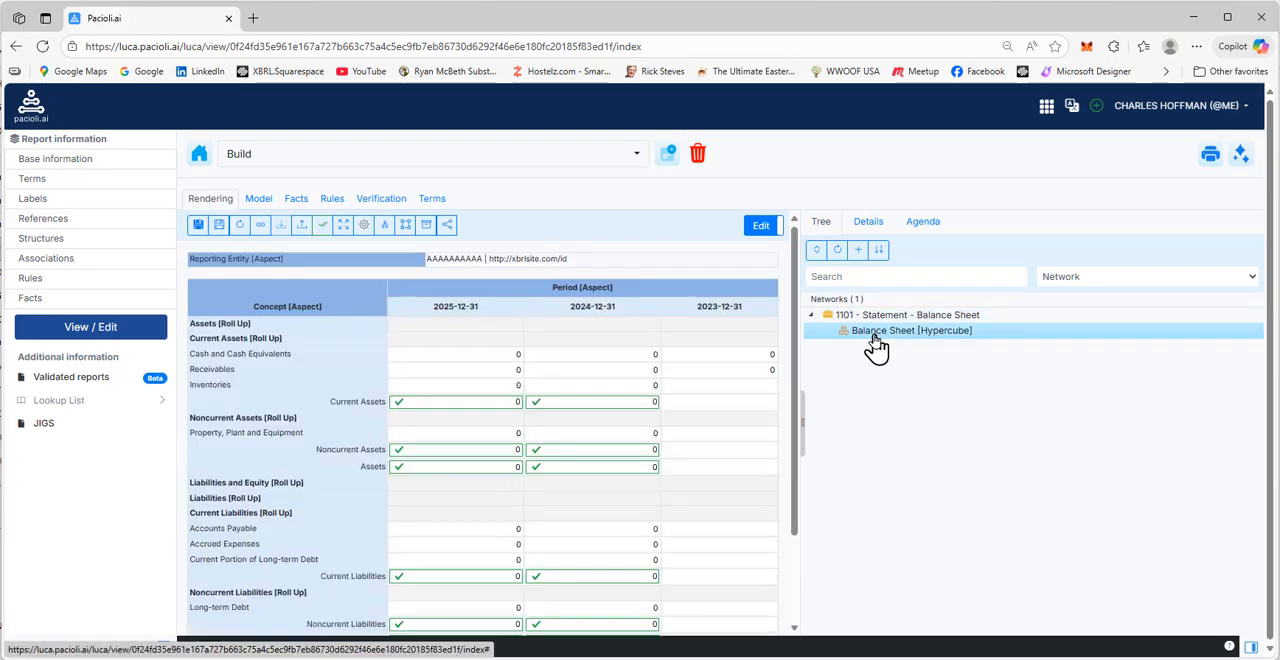
left_click(1240, 156)
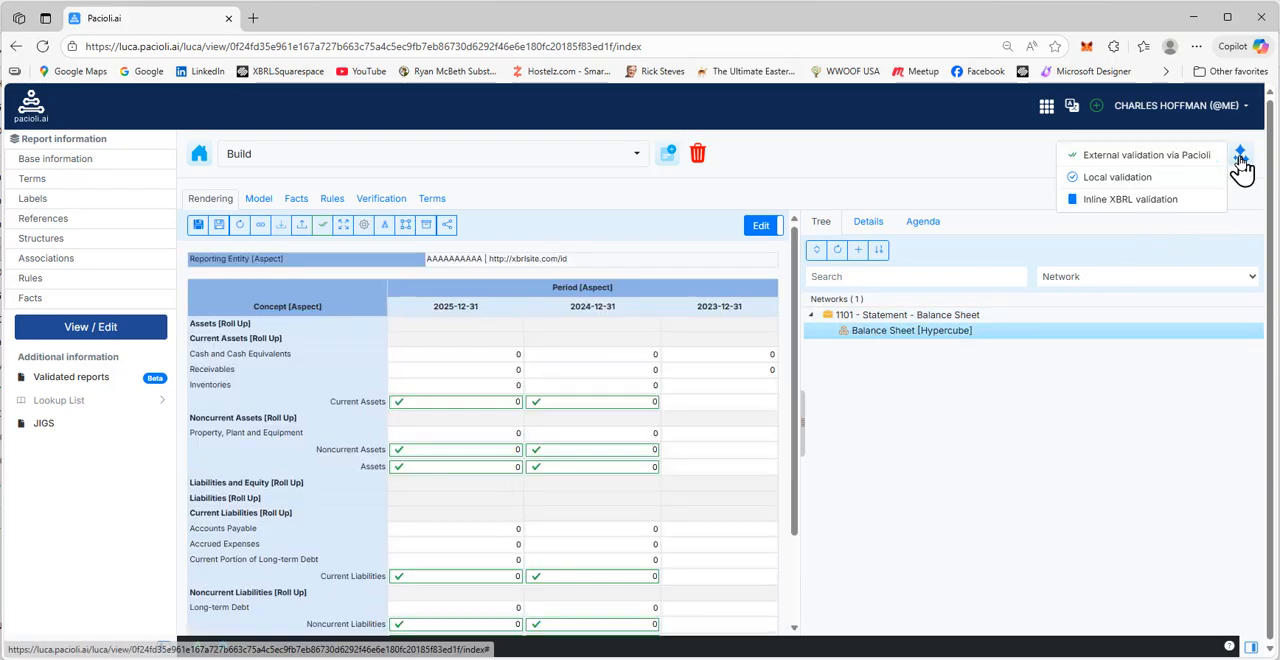
left_click(1152, 179)
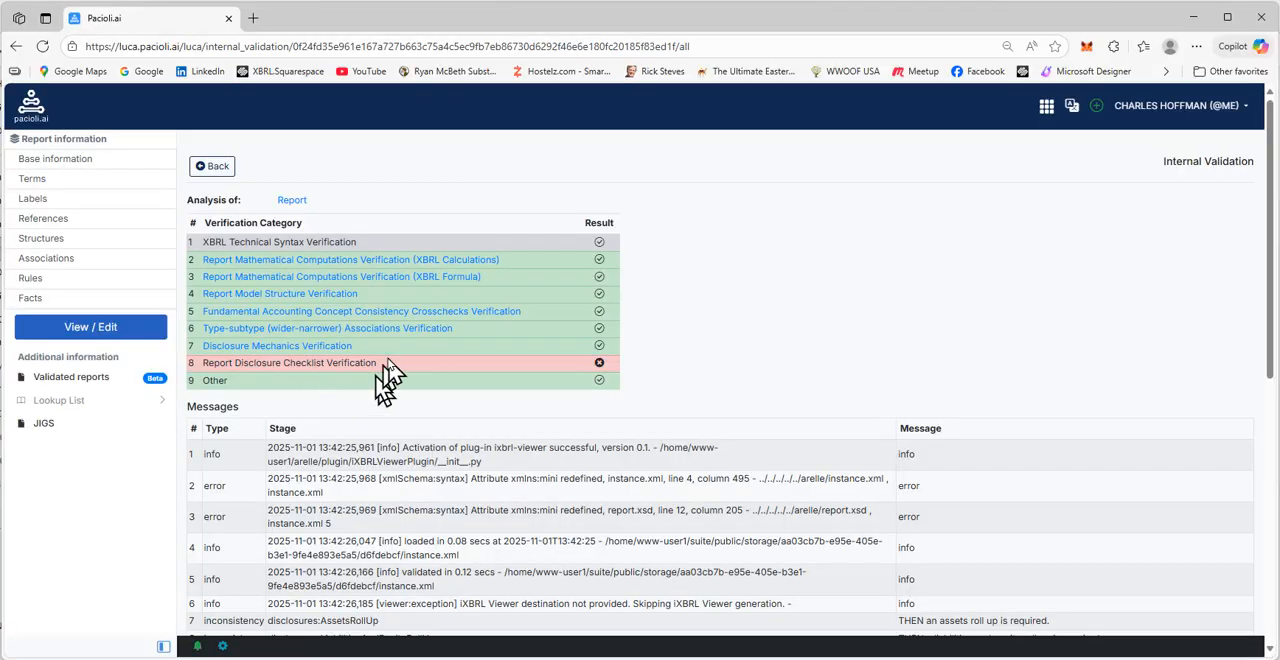
left_click_drag(381, 367, 206, 364)
left_click(350, 388)
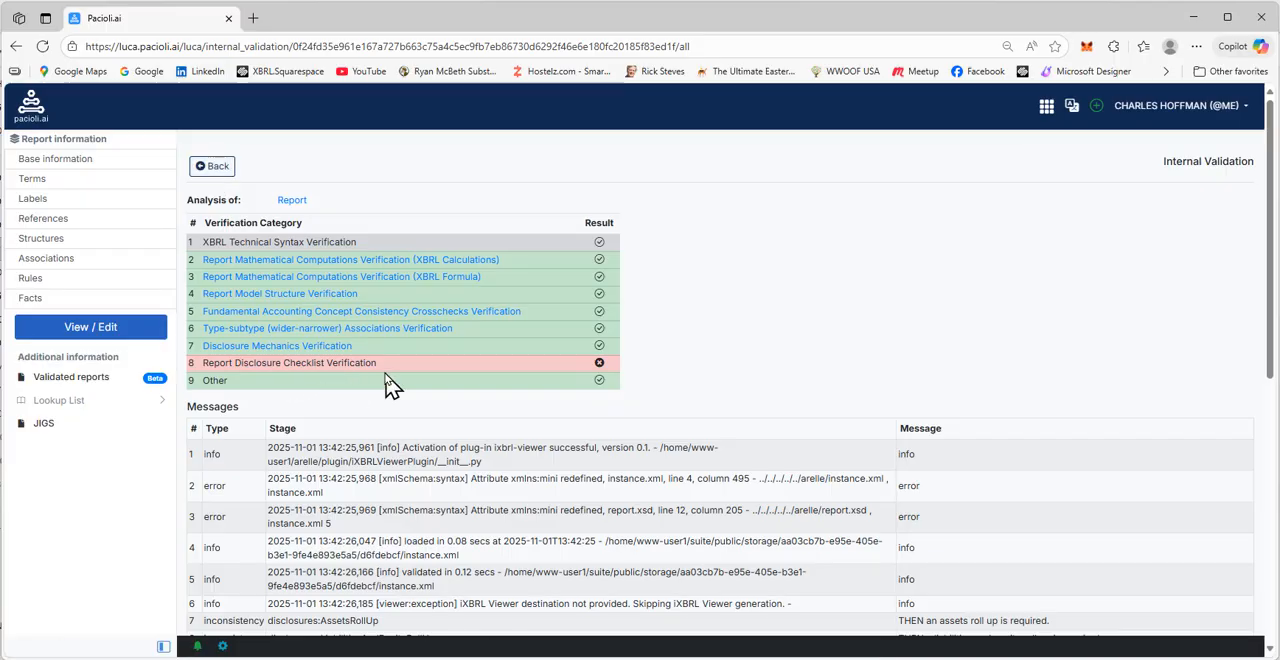
left_click(213, 168)
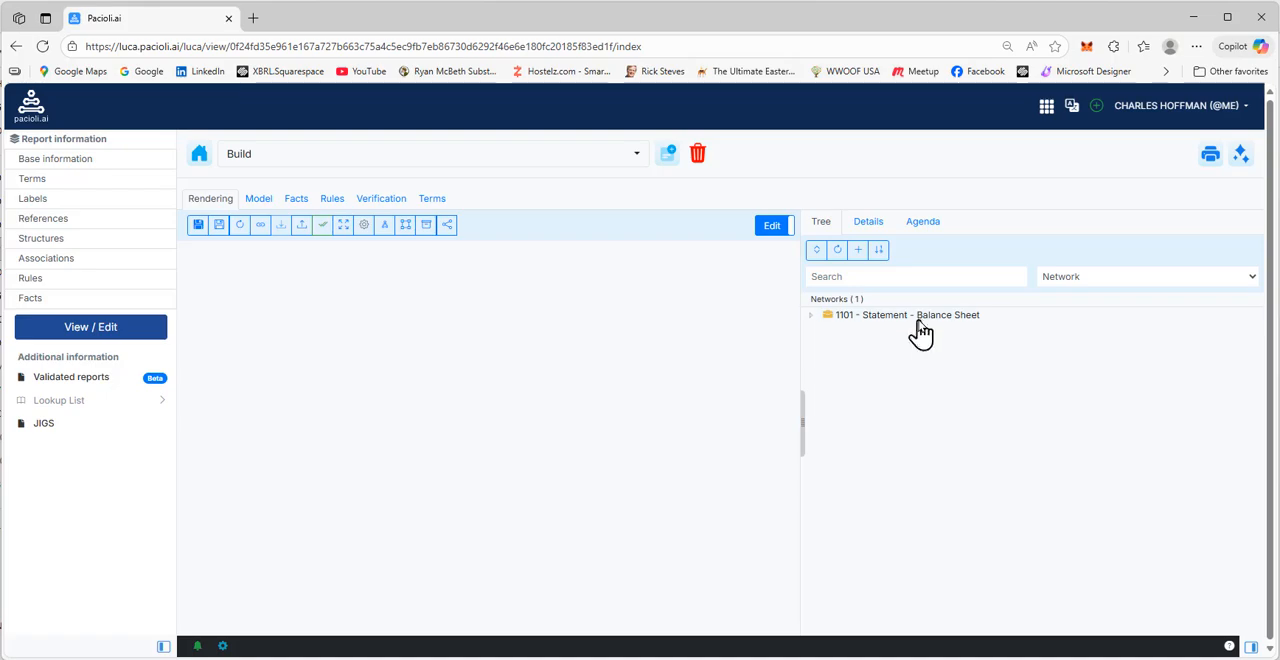
Examine the whole Balance Sheet [Hypercube] rendering and the fact details of Receivables for 2023-12-31
left_click(918, 320)
left_click(913, 333)
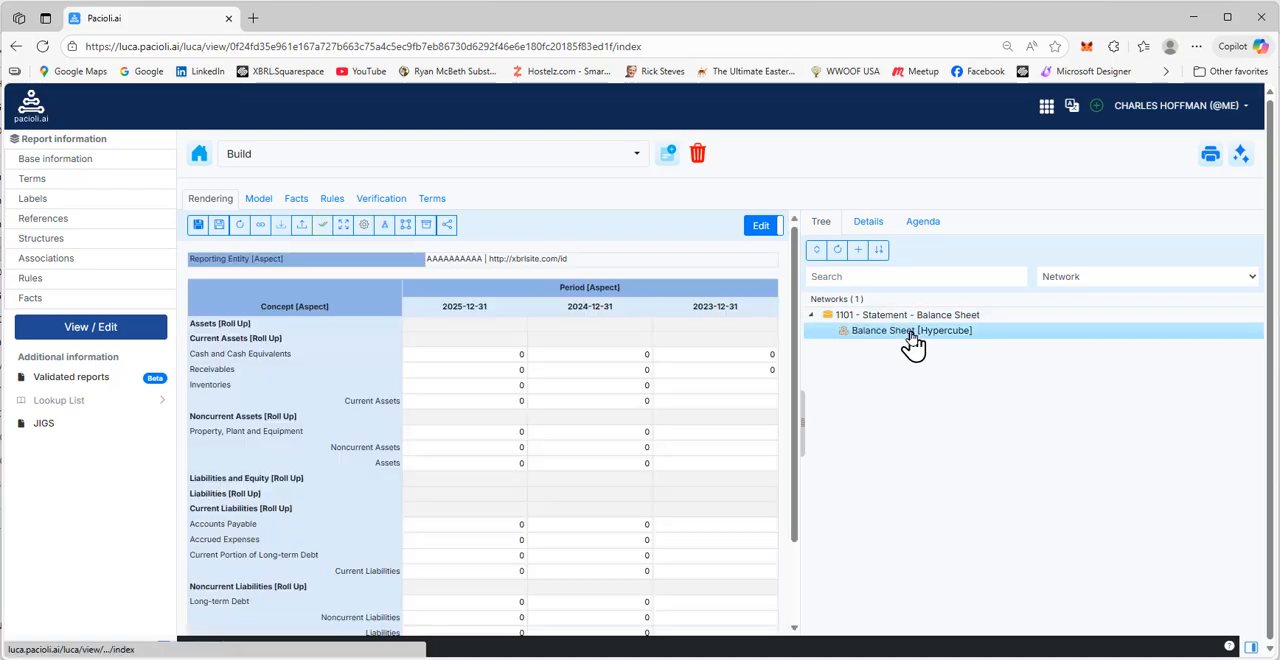
scroll(695, 431, "down", 3)
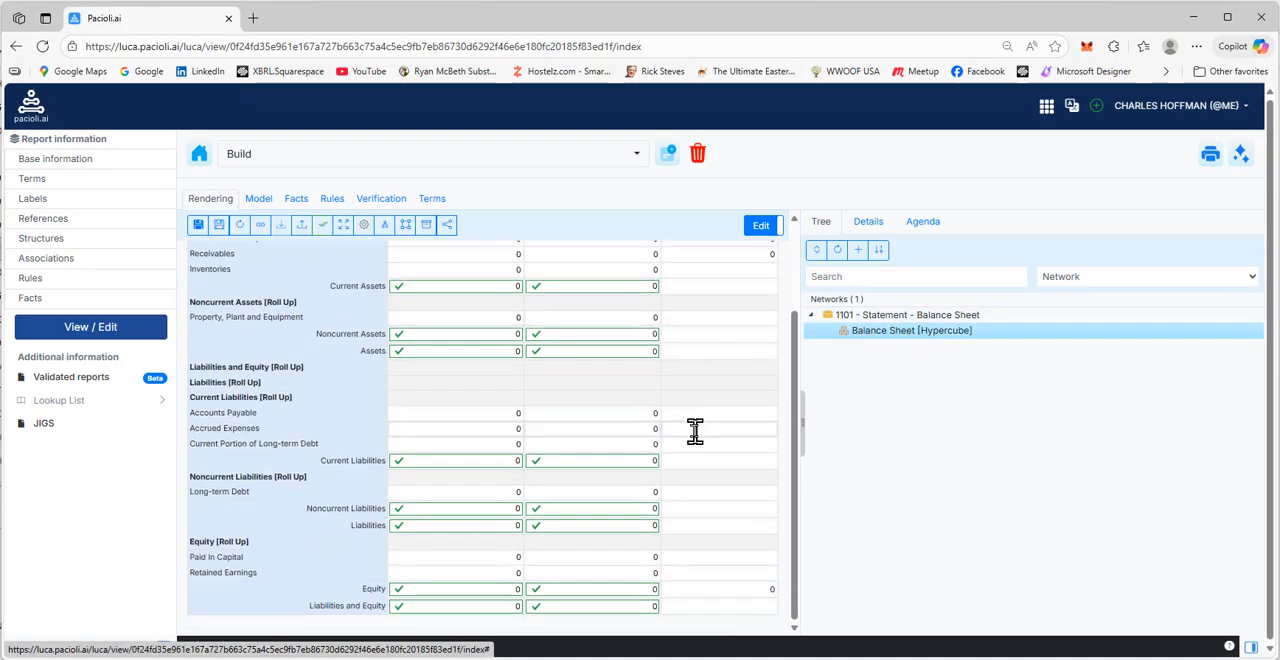
scroll(695, 431, "up", 3)
left_click(757, 370)
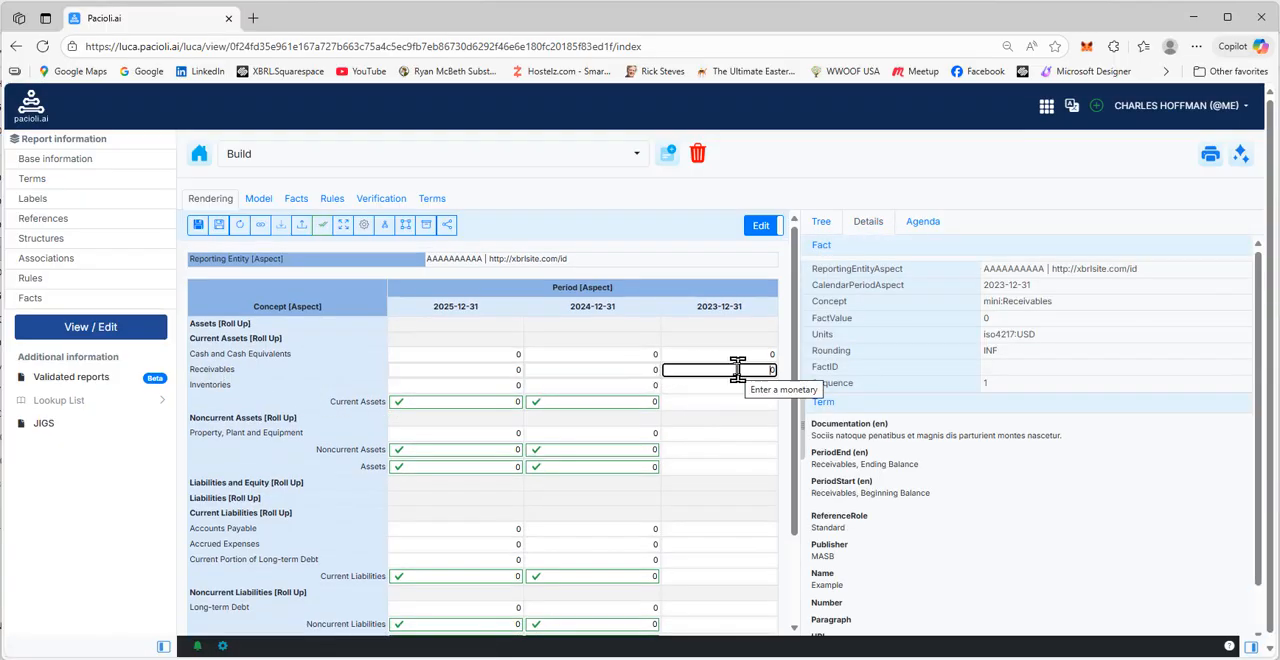
scroll(738, 372, "down", 1)
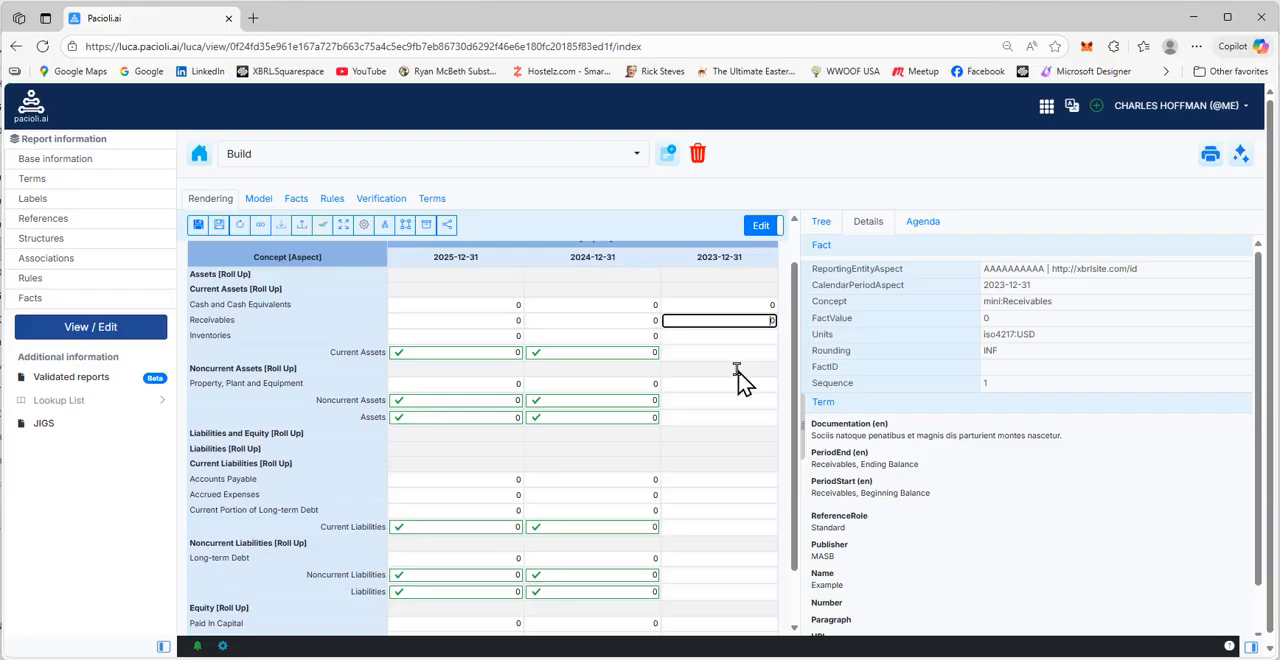
scroll(738, 371, "down", 1)
scroll(738, 371, "up", 2)
scroll(738, 370, "down", 2)
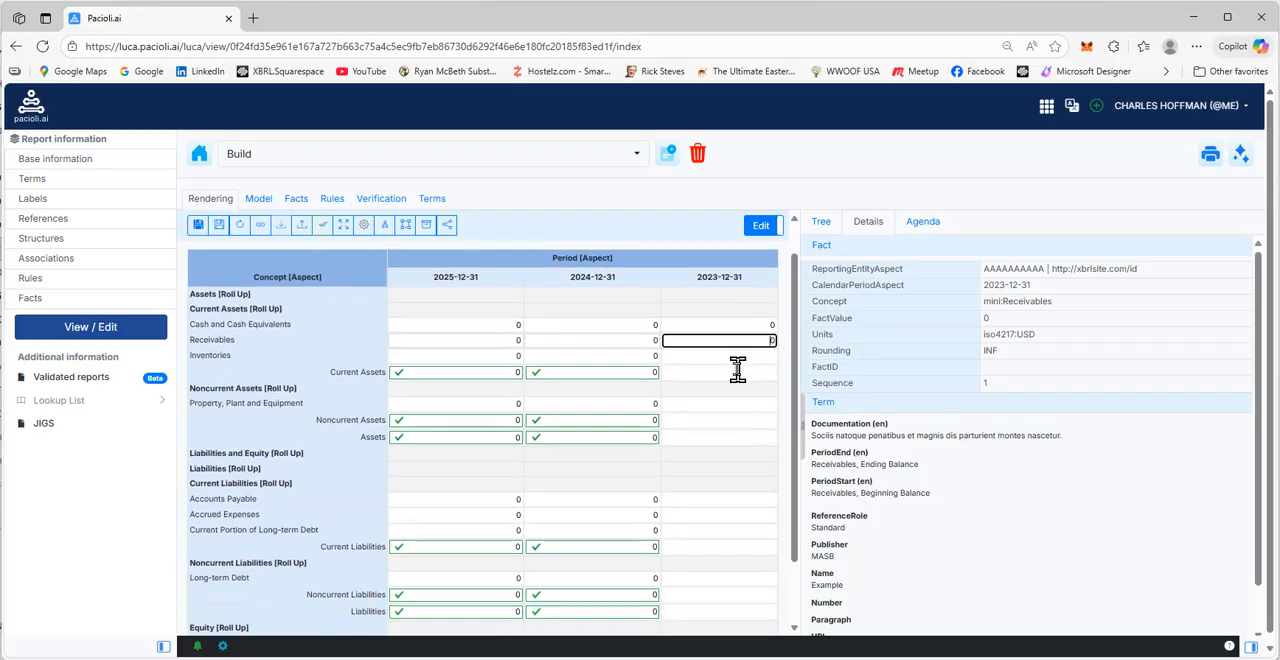
scroll(743, 494, "up", 1)
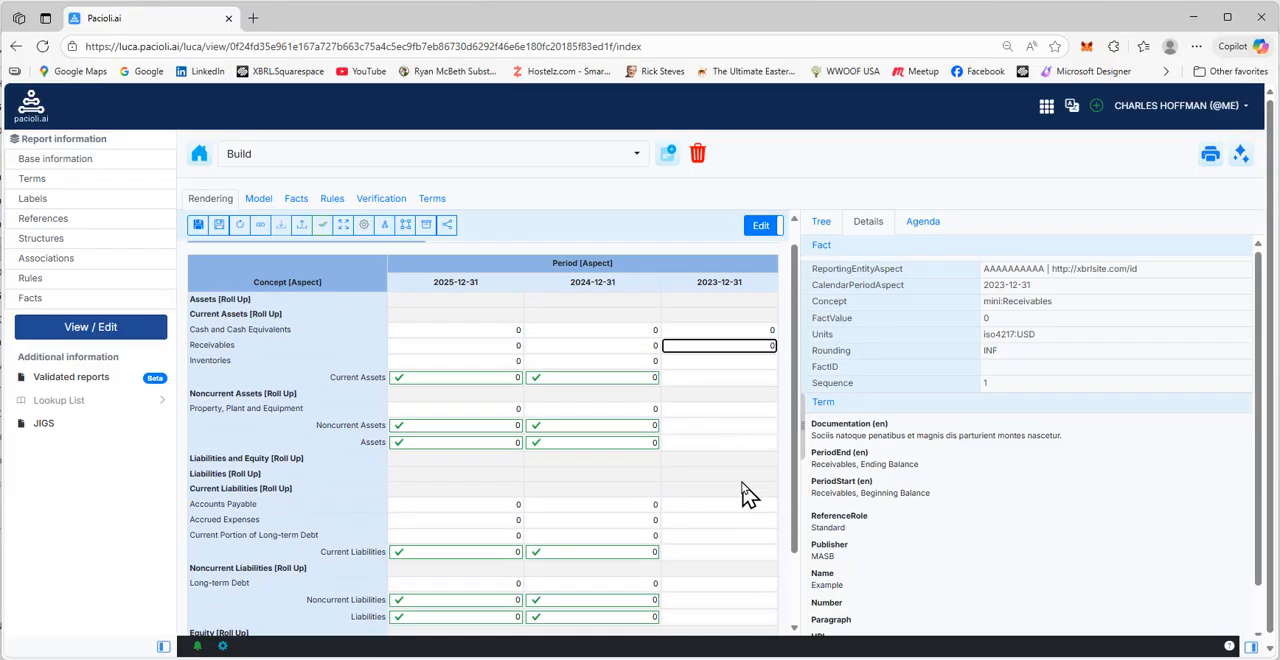